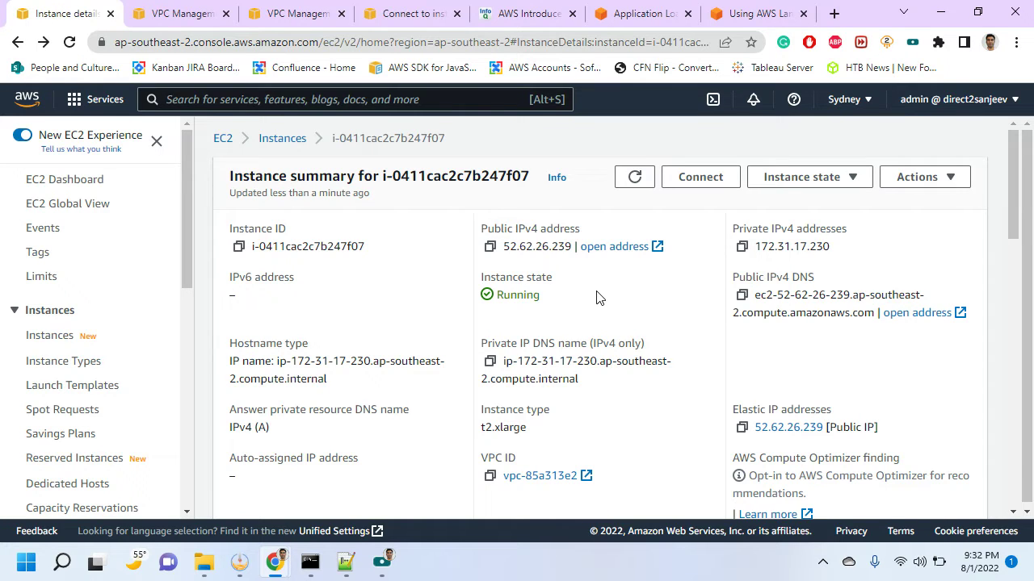
Review the load balancer architecture diagram in the AWS blog post and copy the EC2 instance's public IPv4 address
left_click(744, 16)
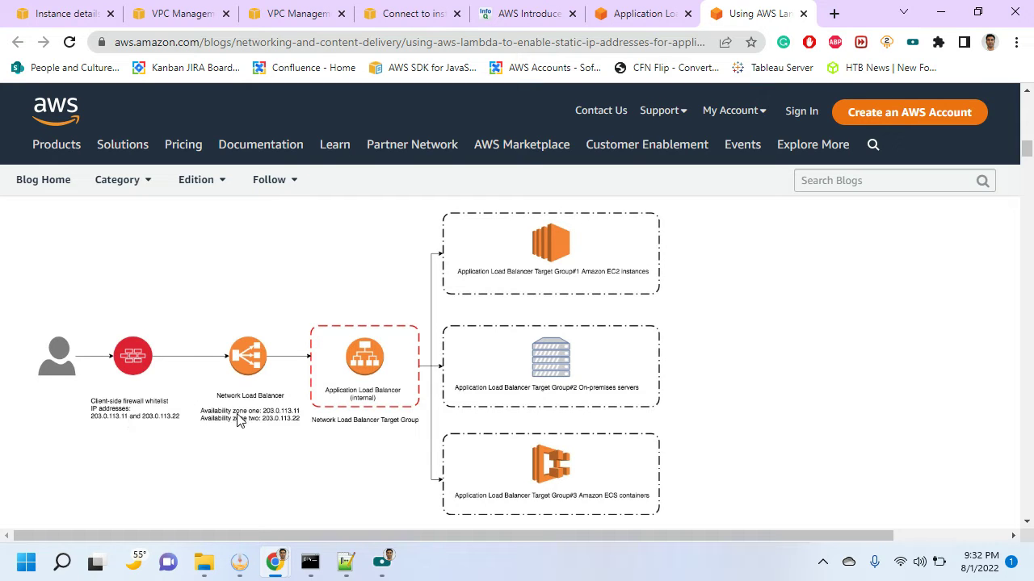
left_click(50, 15)
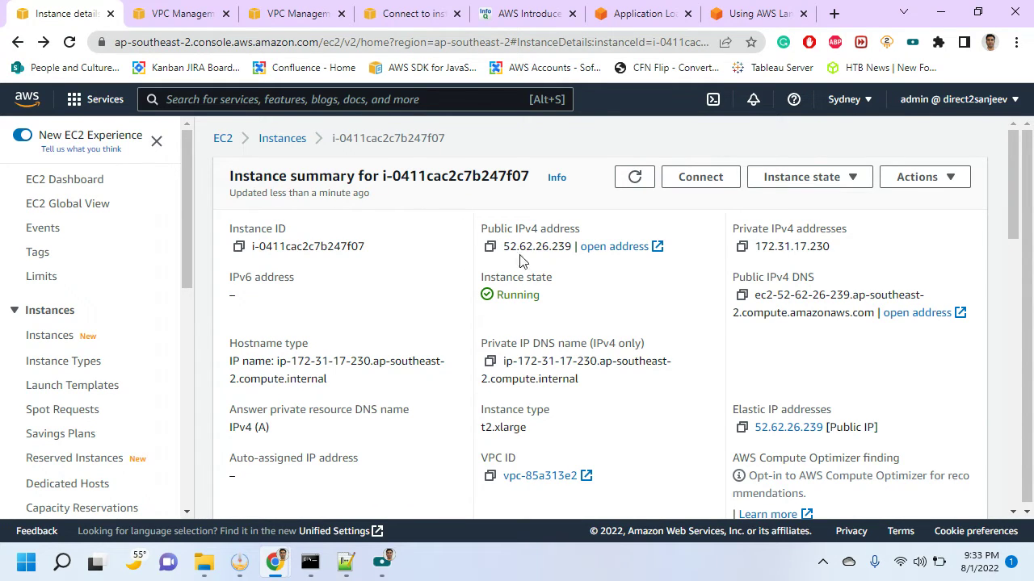
left_click_drag(505, 244, 565, 261)
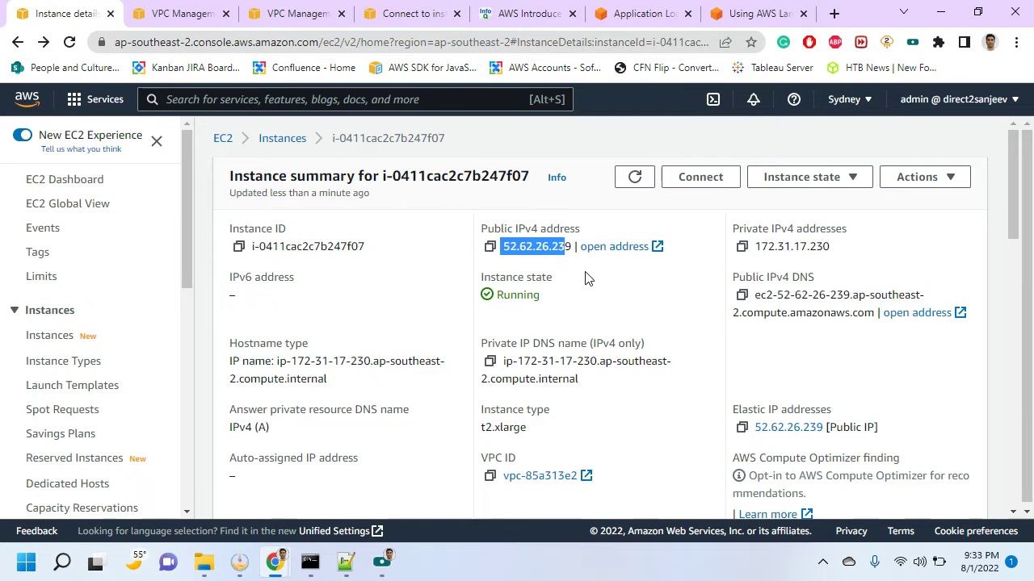
left_click(491, 246)
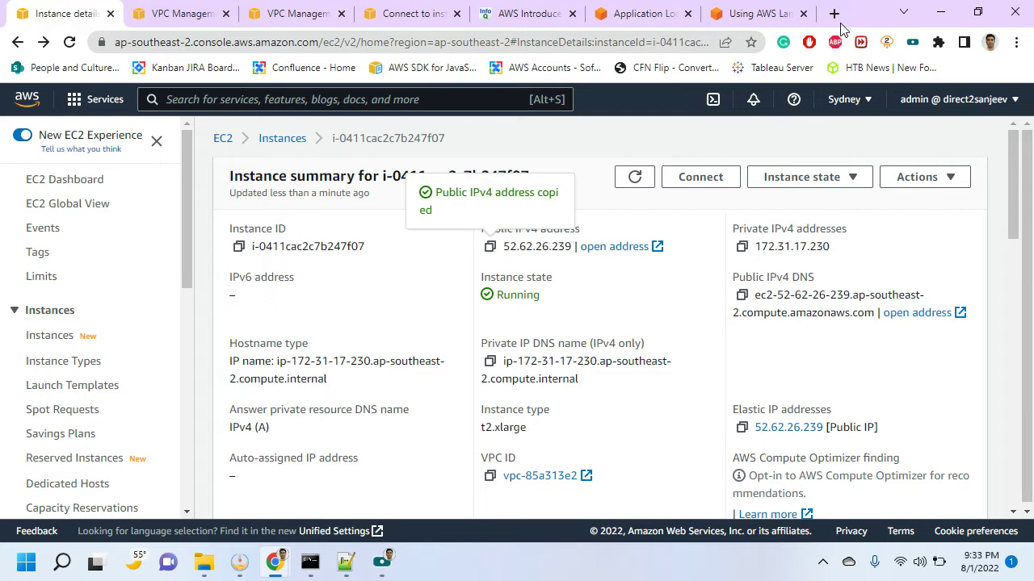
left_click(836, 19)
type("http")
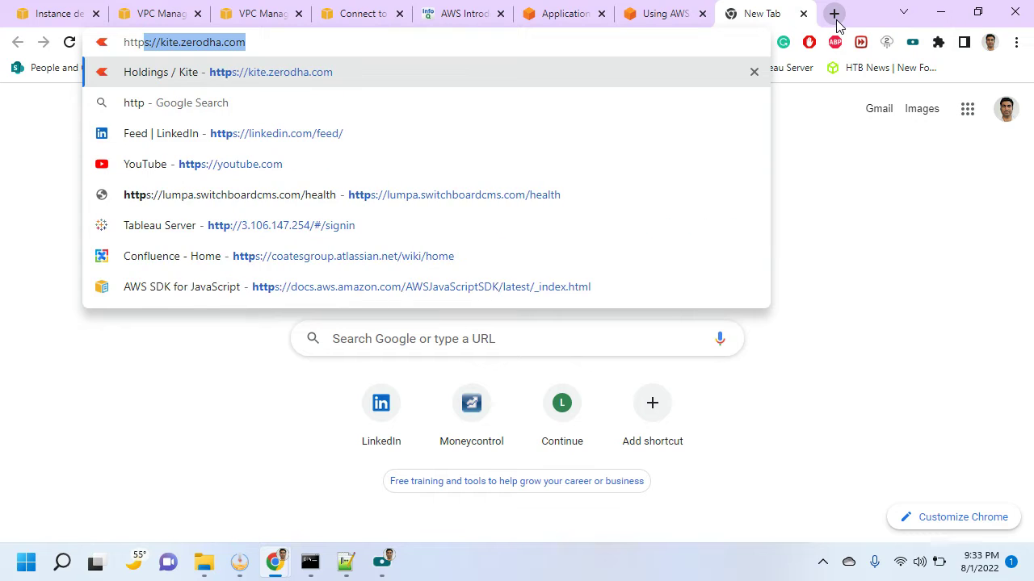
type(":/")
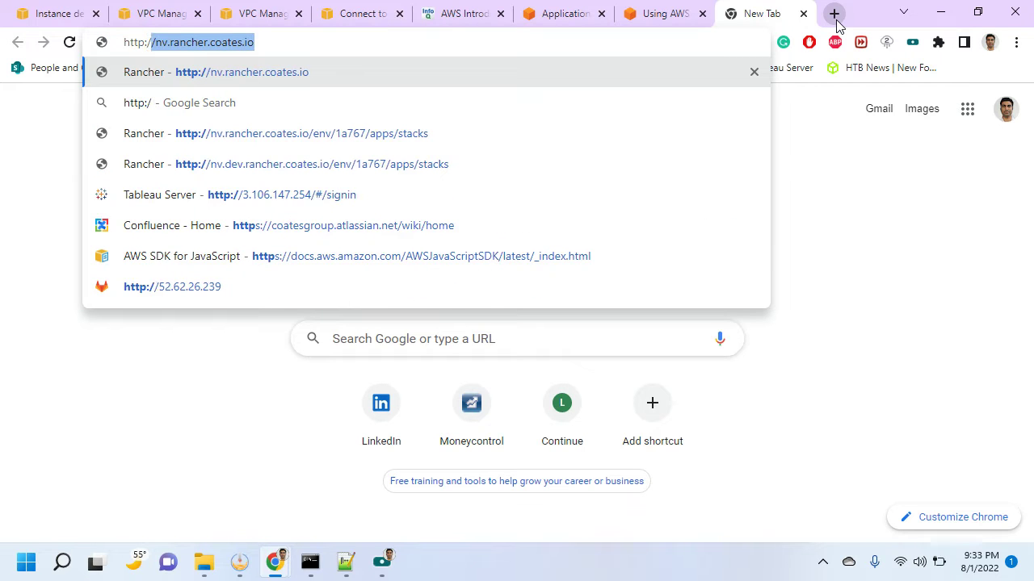
type("/52.62.26.239")
key("Return")
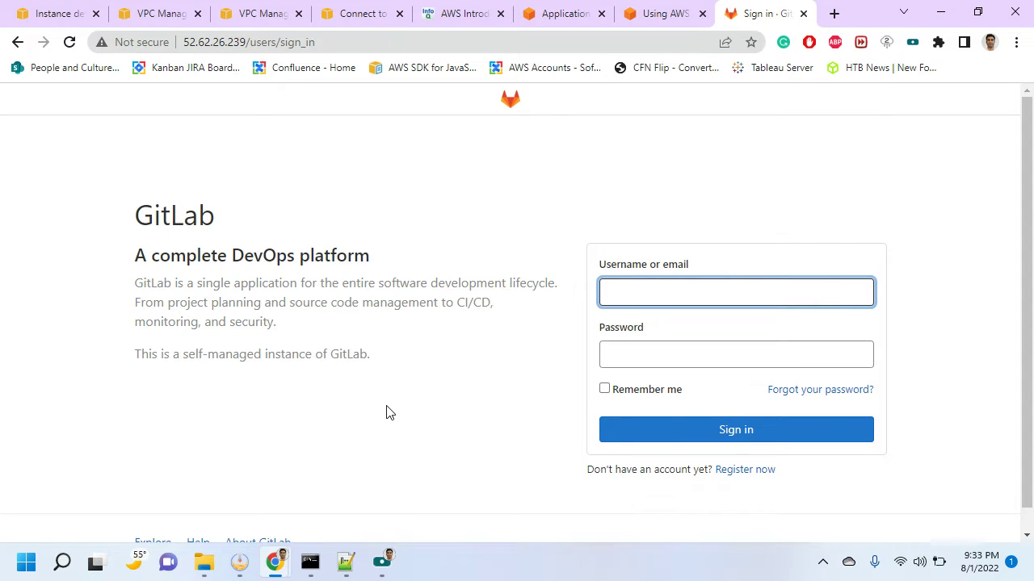
Compare the GitLab sign-in page's address with the public IPv4 address in the EC2 instance summary
left_click(24, 13)
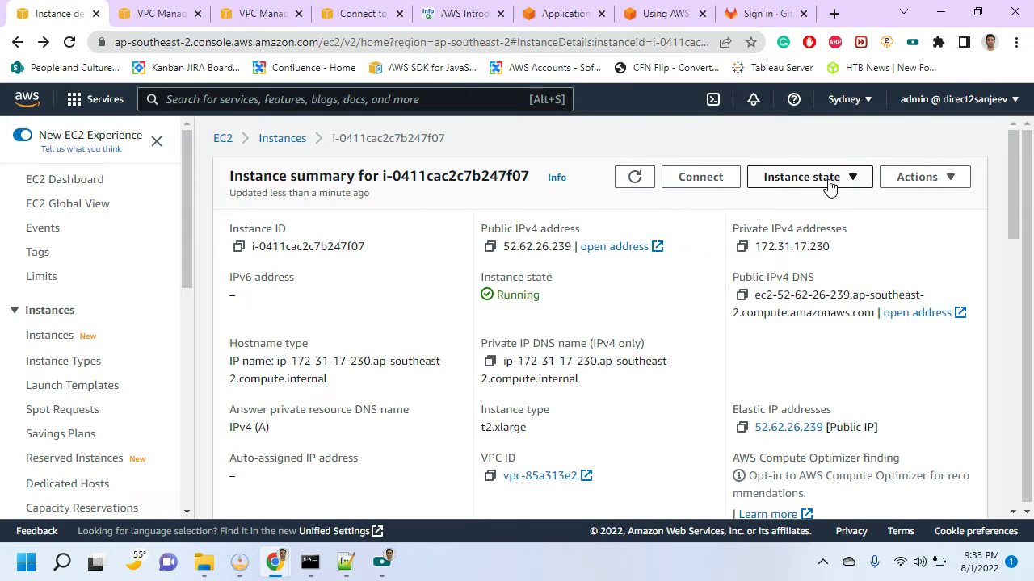
left_click(764, 15)
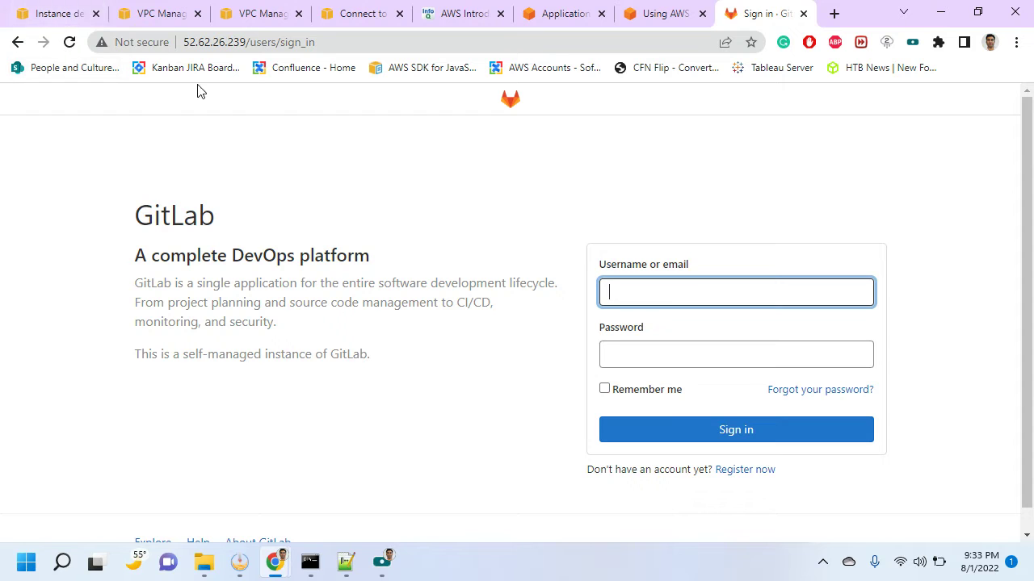
left_click(77, 14)
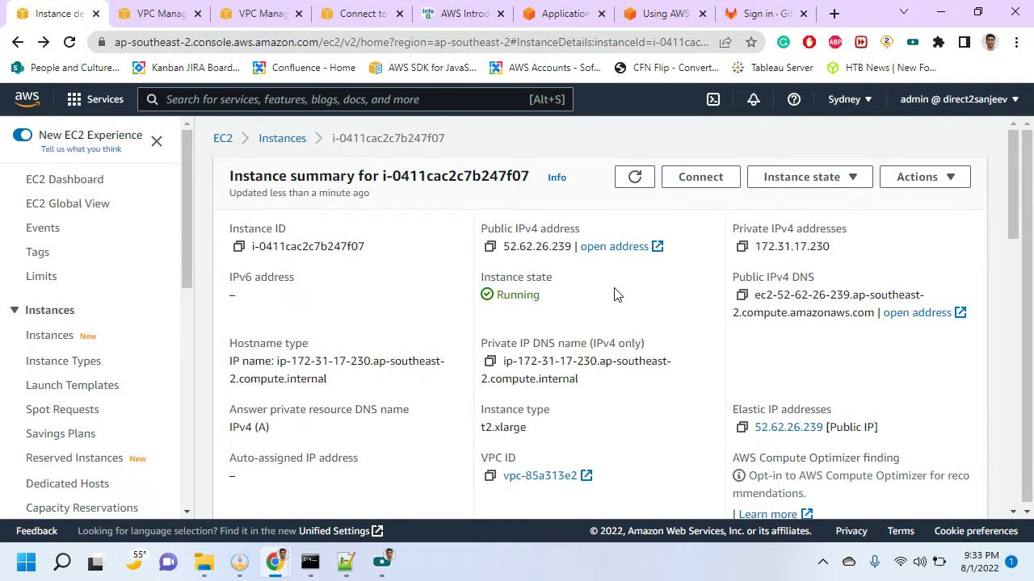
left_click(743, 14)
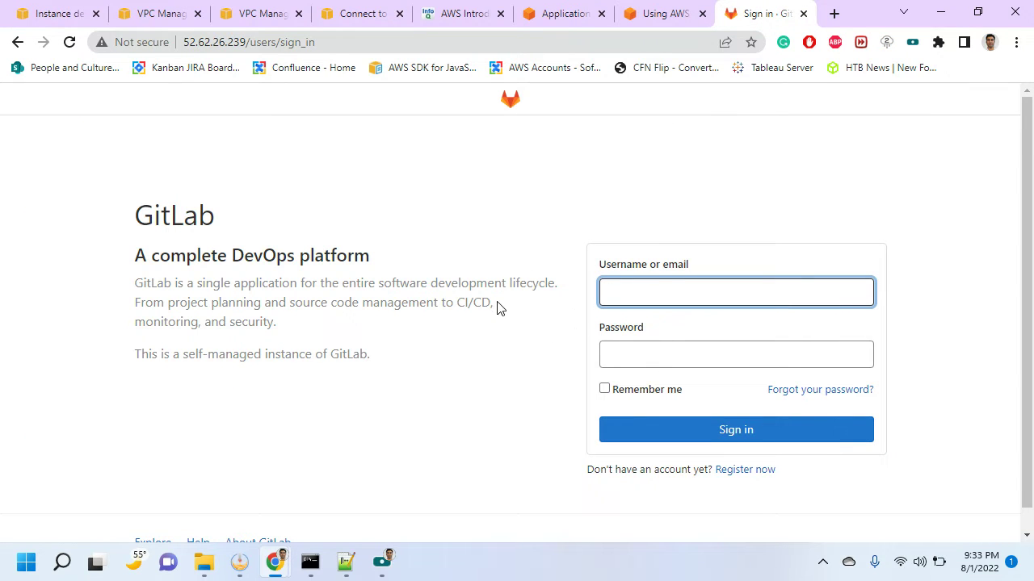
left_click(36, 13)
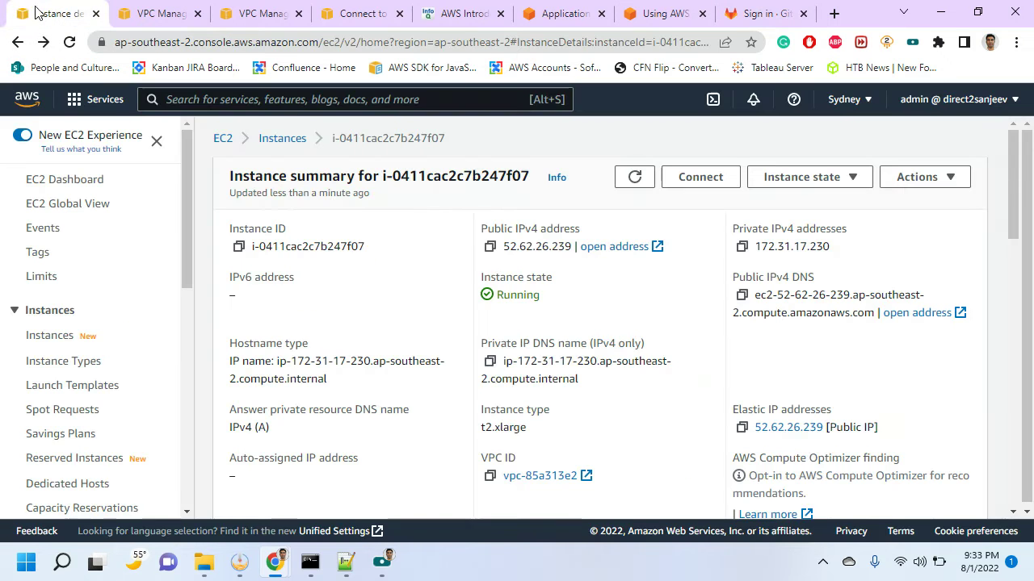
left_click_drag(503, 246, 559, 249)
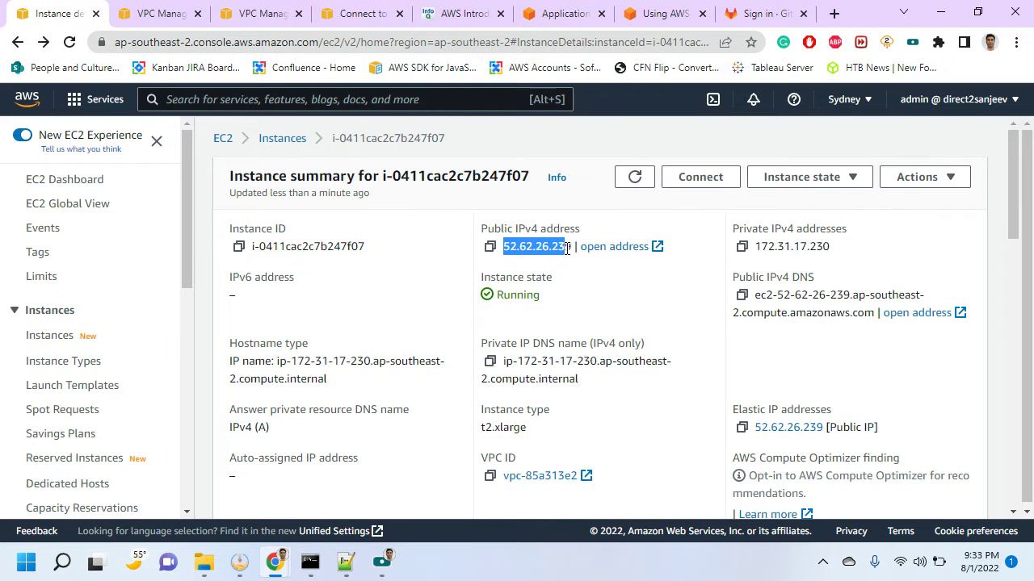
left_click(592, 284)
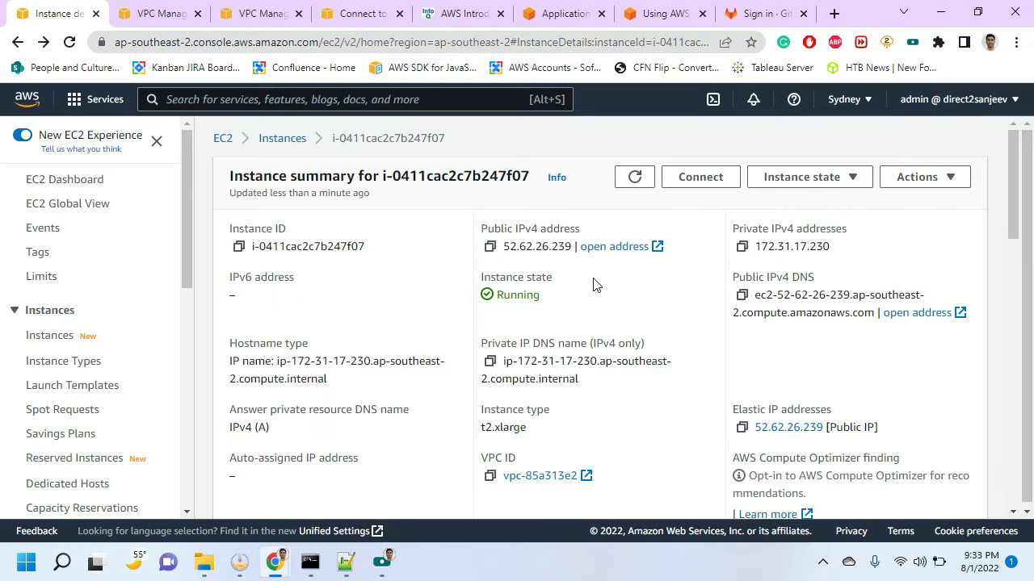
left_click(782, 182)
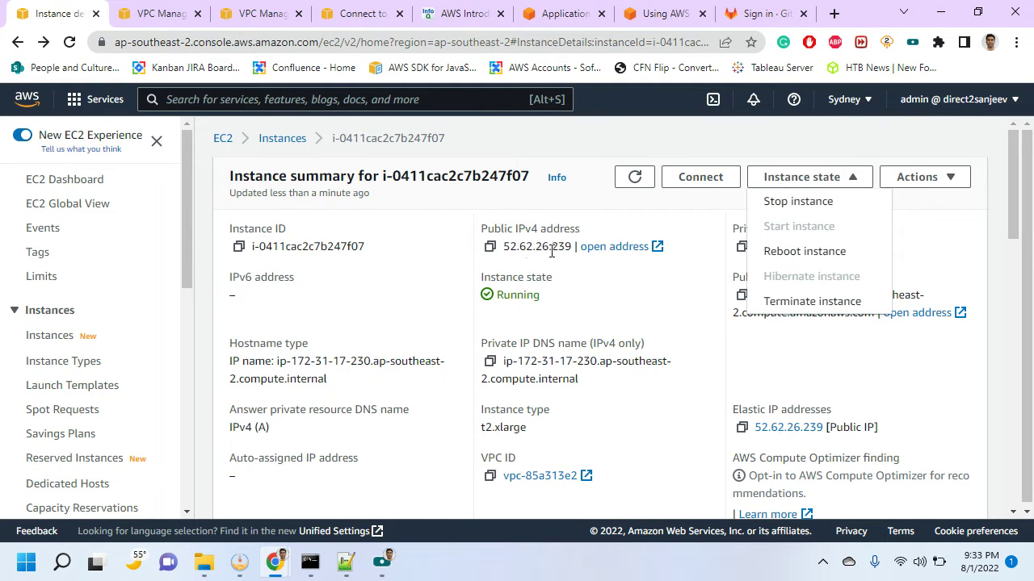
left_click(907, 183)
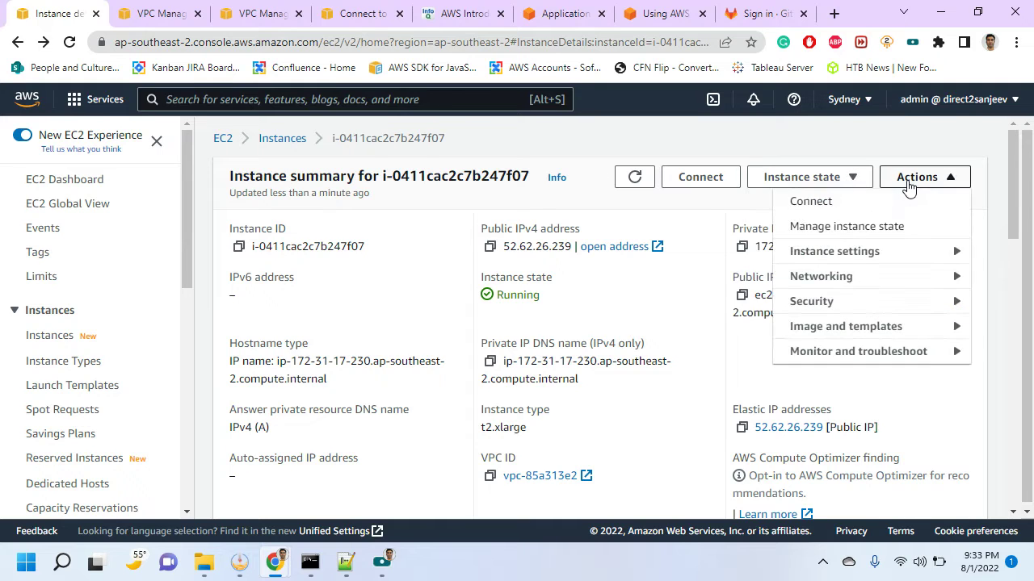
left_click(854, 283)
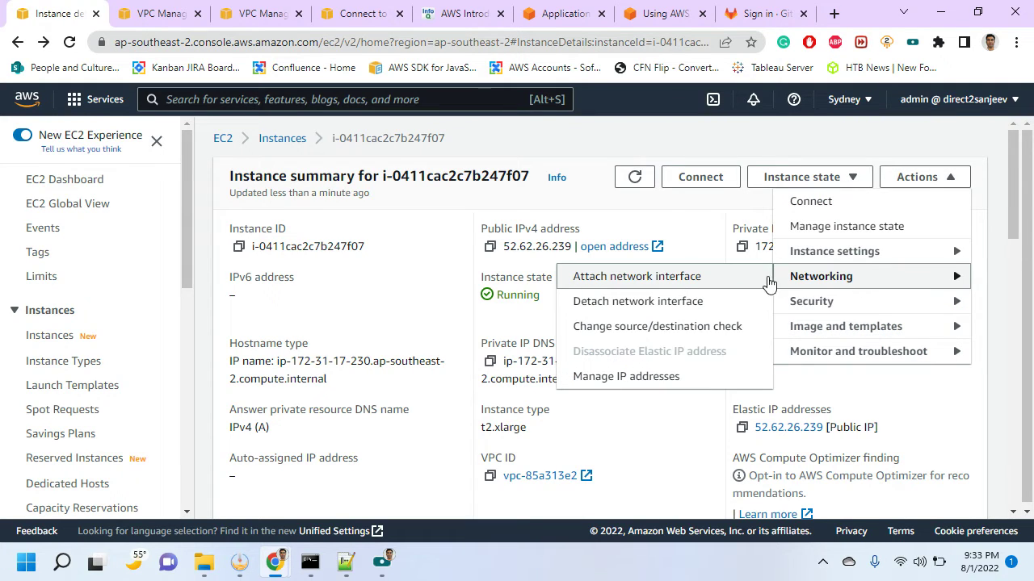
left_click(687, 377)
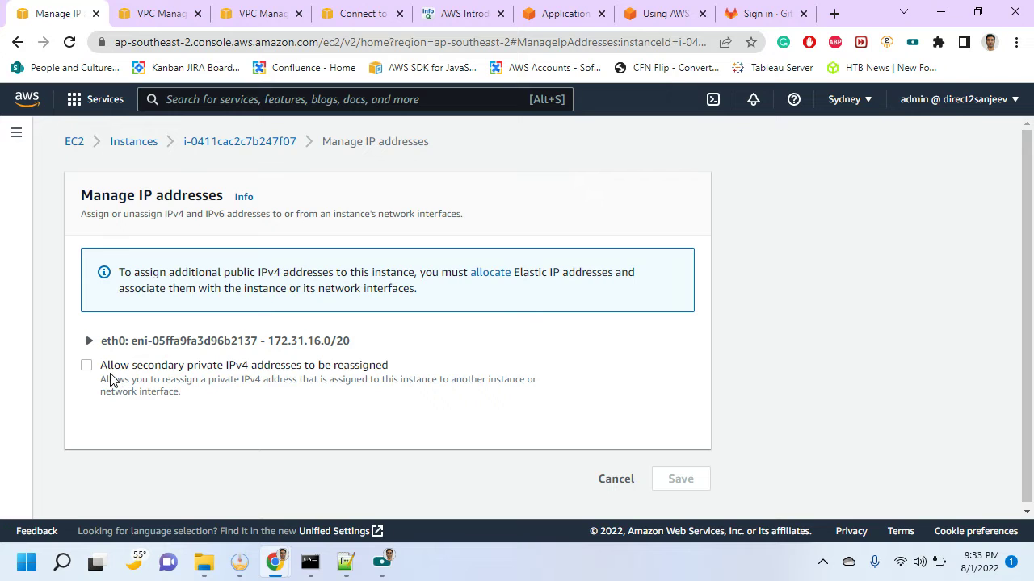
left_click(215, 148)
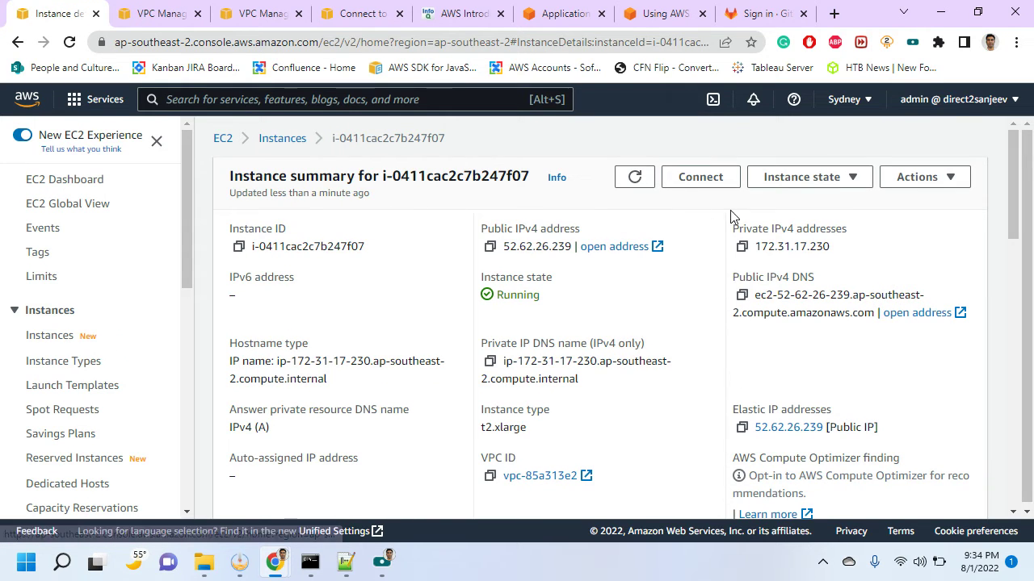
left_click(822, 179)
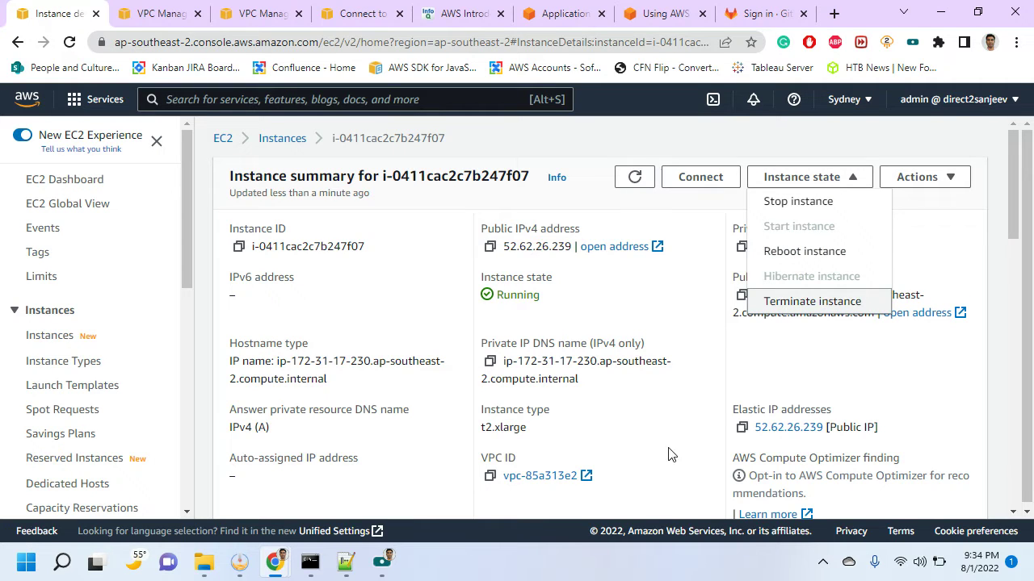
Disassociate the Elastic IP address 52.62.26.239 from the EC2 instance
left_click(785, 431)
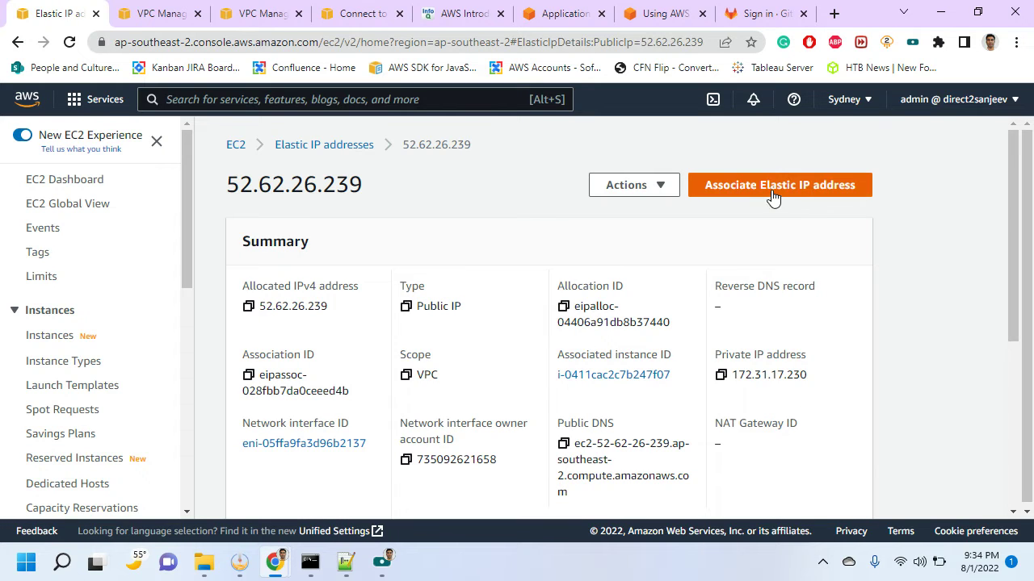
left_click(660, 188)
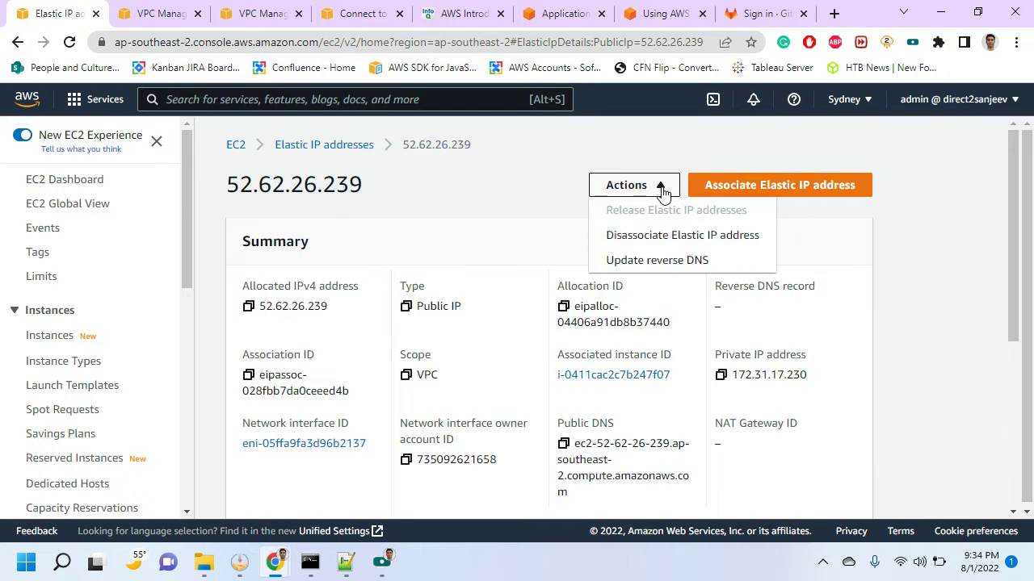
left_click(666, 238)
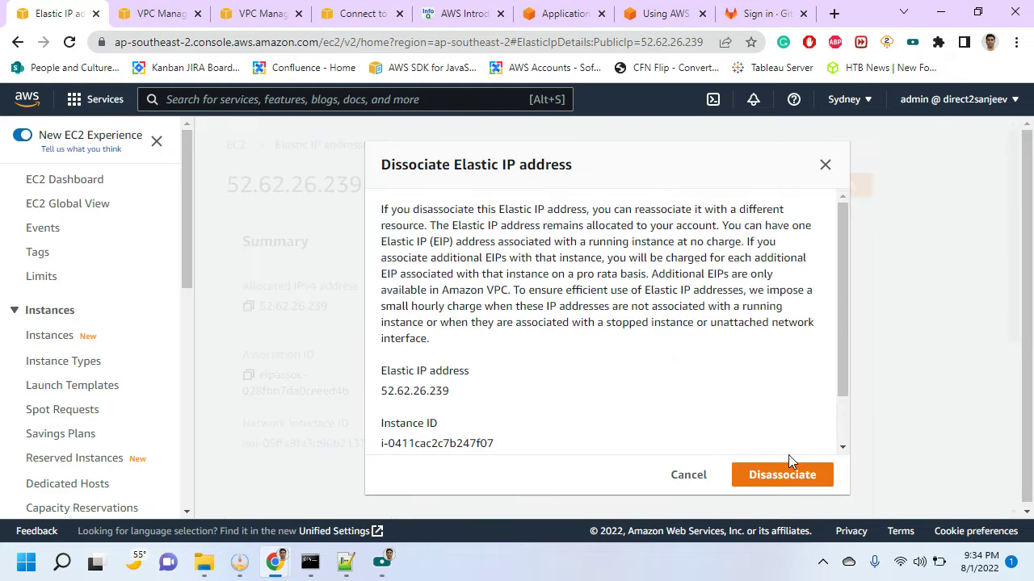
left_click(802, 479)
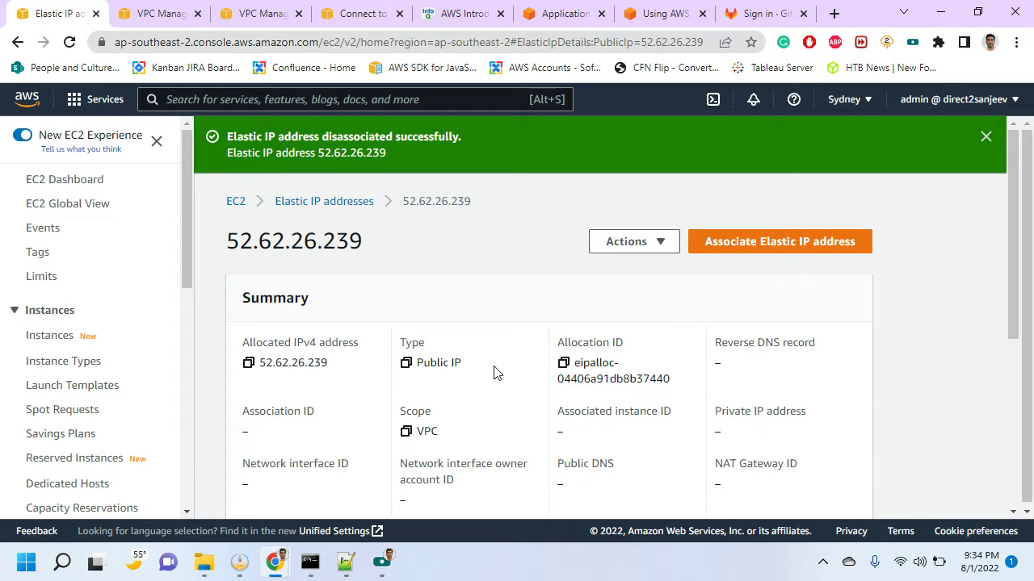
Check the Elastic IP's summary and reload the GitLab sign-in page to test whether it is still reachable
scroll(495, 372, "down", 2)
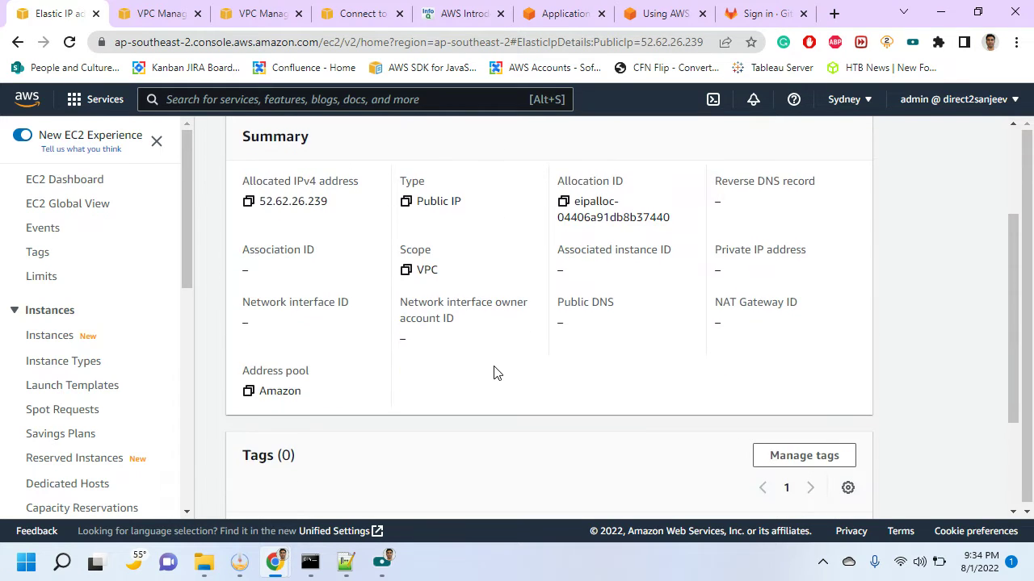
scroll(496, 372, "up", 2)
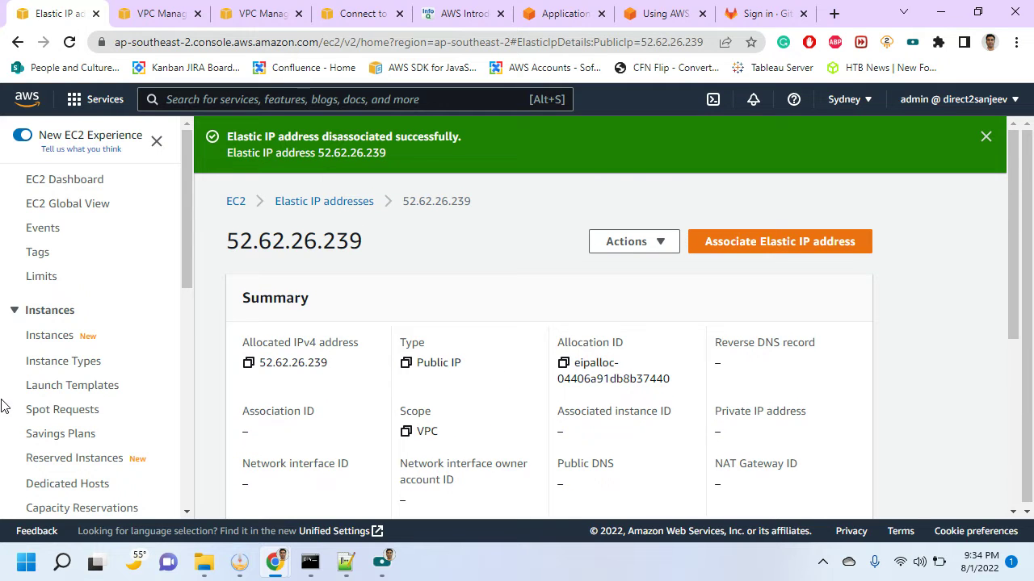
scroll(69, 396, "down", 4)
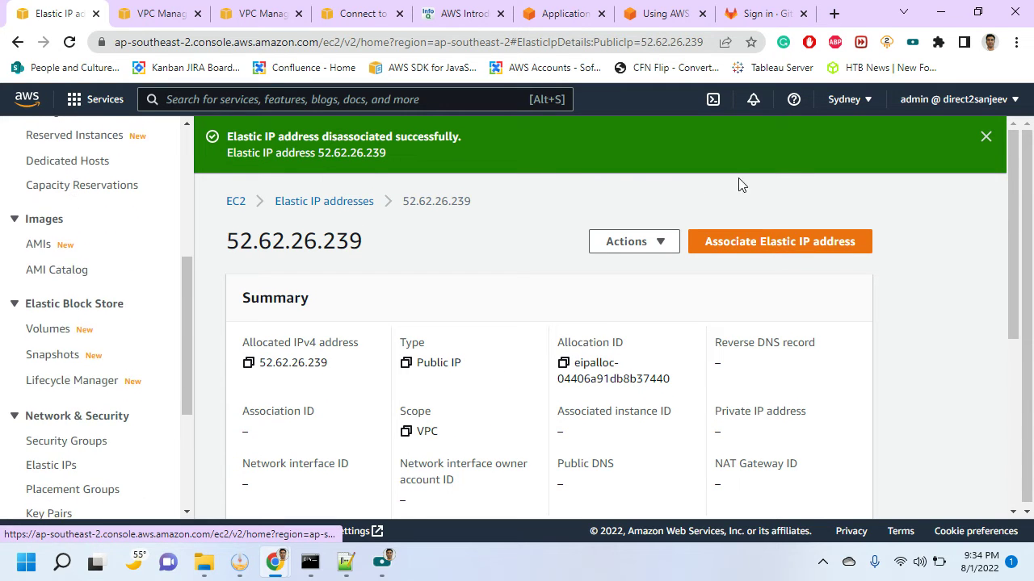
left_click(753, 19)
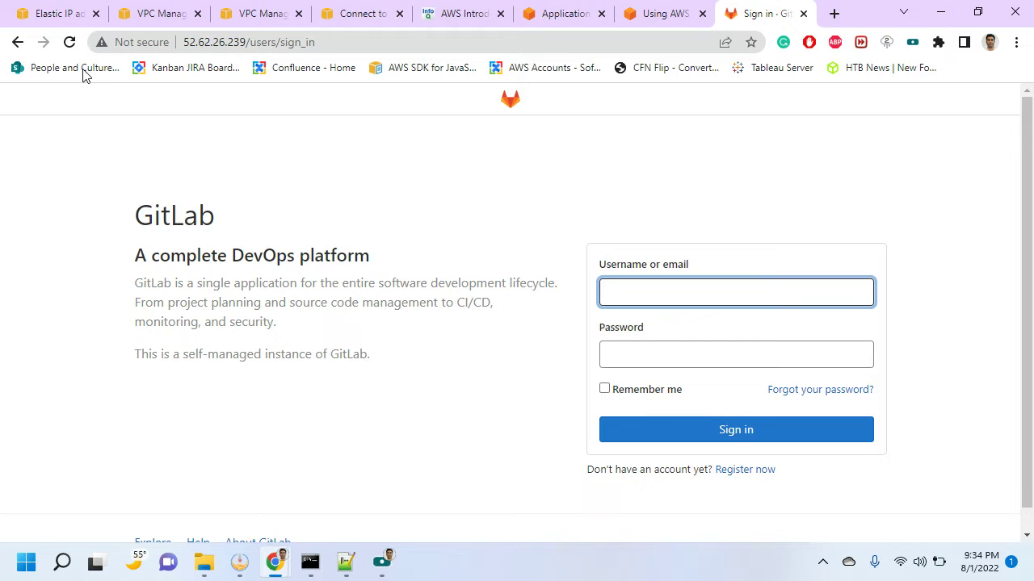
left_click(70, 42)
Go to the EC2 load balancers list and start creating a Network Load Balancer
left_click(45, 16)
scroll(97, 412, "down", 3)
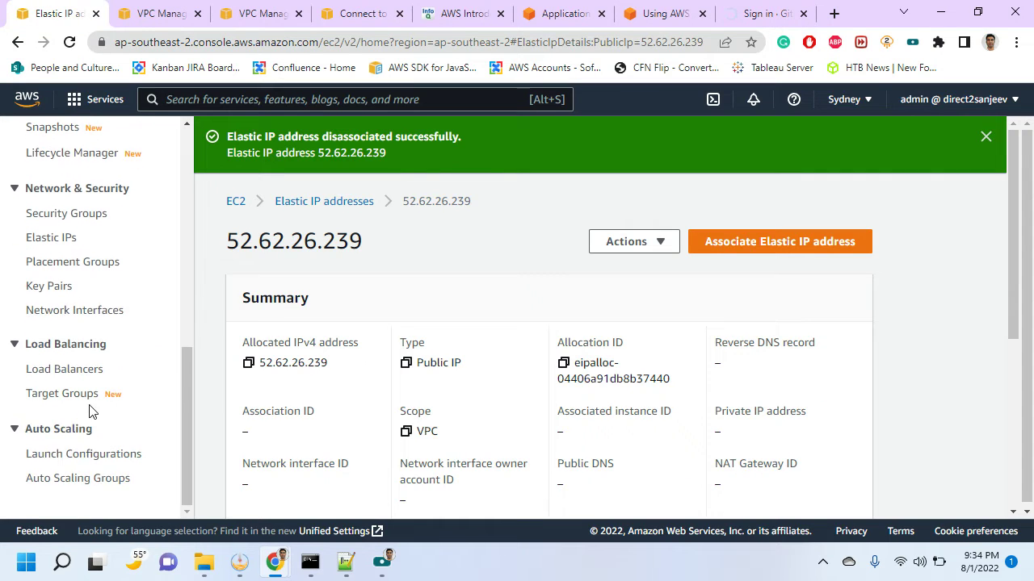
left_click(73, 373)
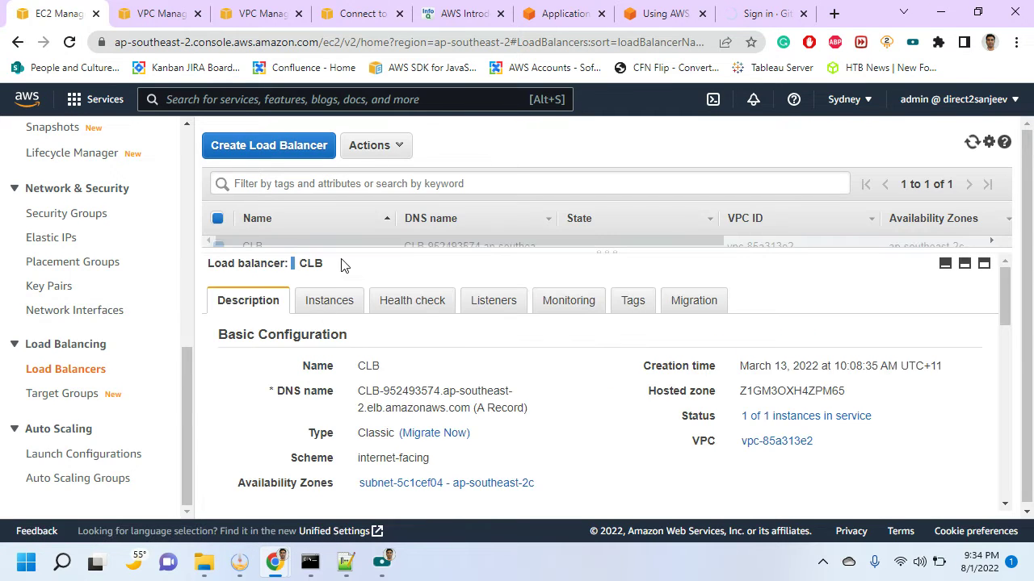
left_click_drag(339, 248, 360, 362)
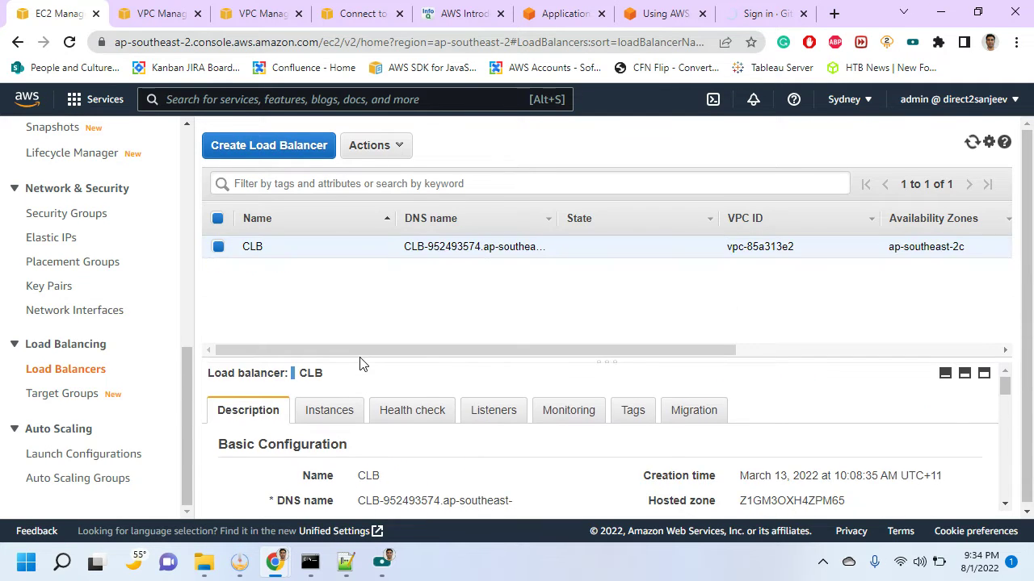
left_click(285, 147)
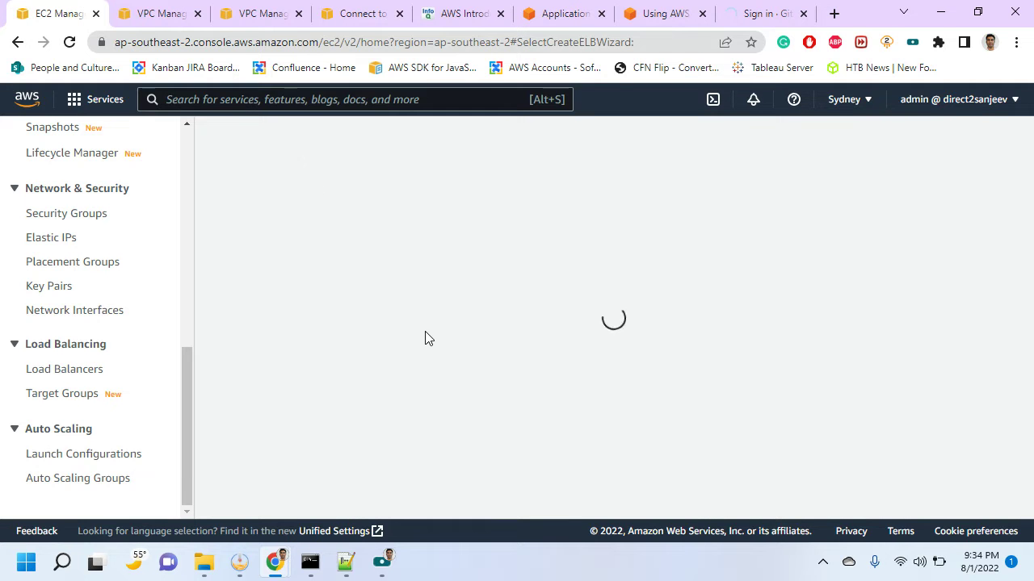
scroll(426, 336, "down", 3)
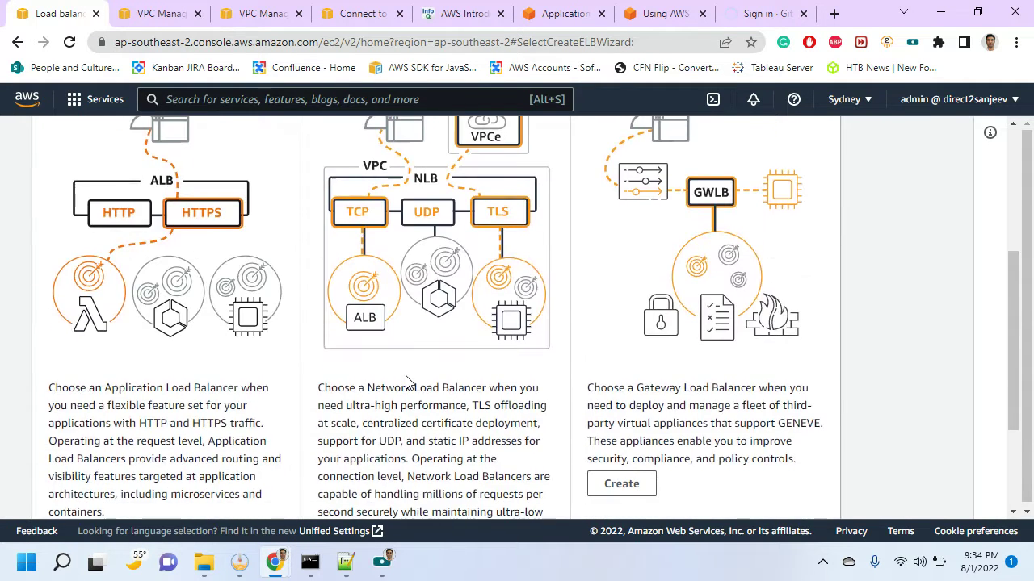
scroll(407, 381, "down", 3)
left_click(371, 387)
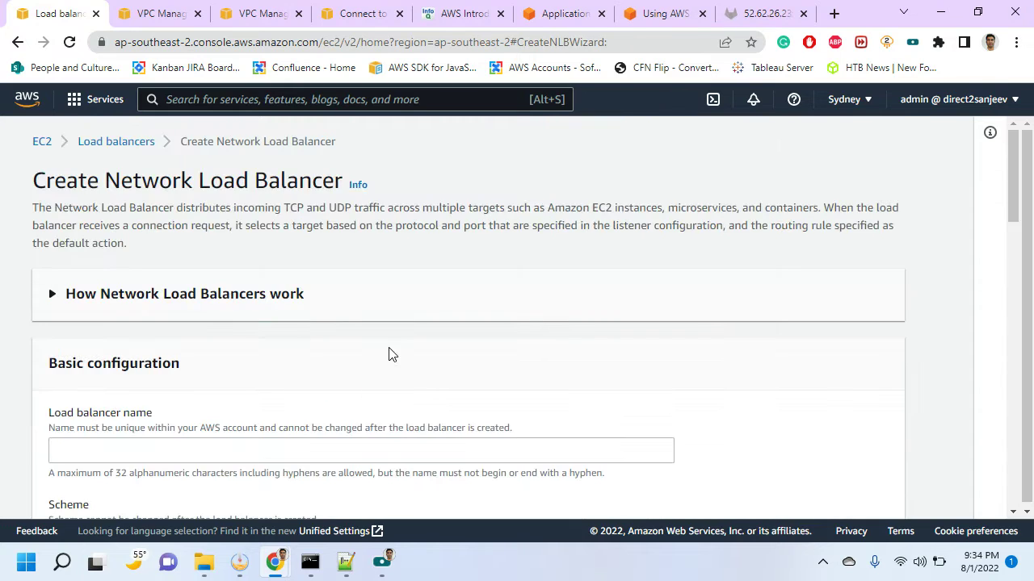
Name the load balancer nlb and recheck whether the GitLab sign-in page is reachable
scroll(389, 354, "down", 2)
left_click(243, 289)
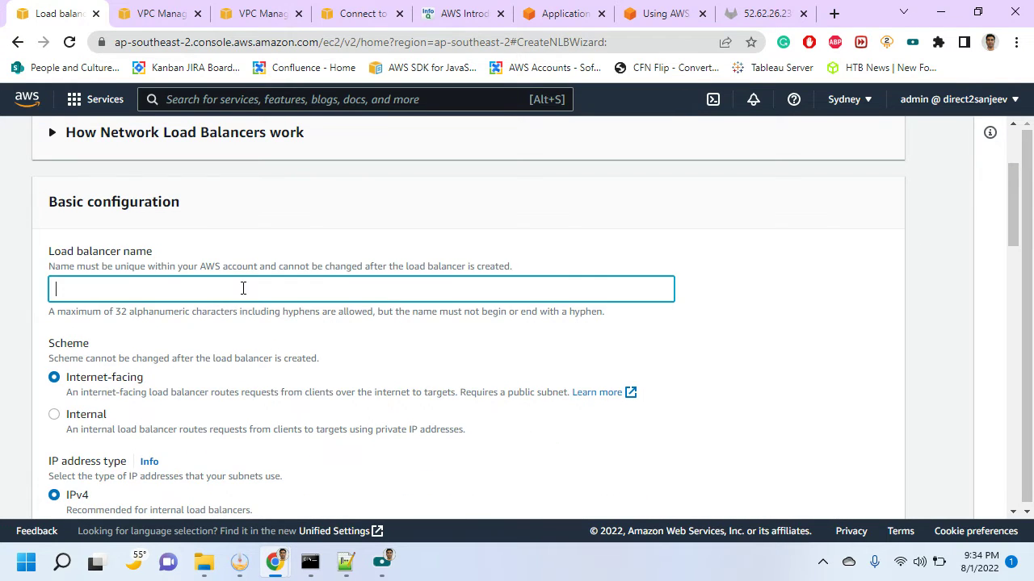
type("nlb")
scroll(240, 335, "down", 2)
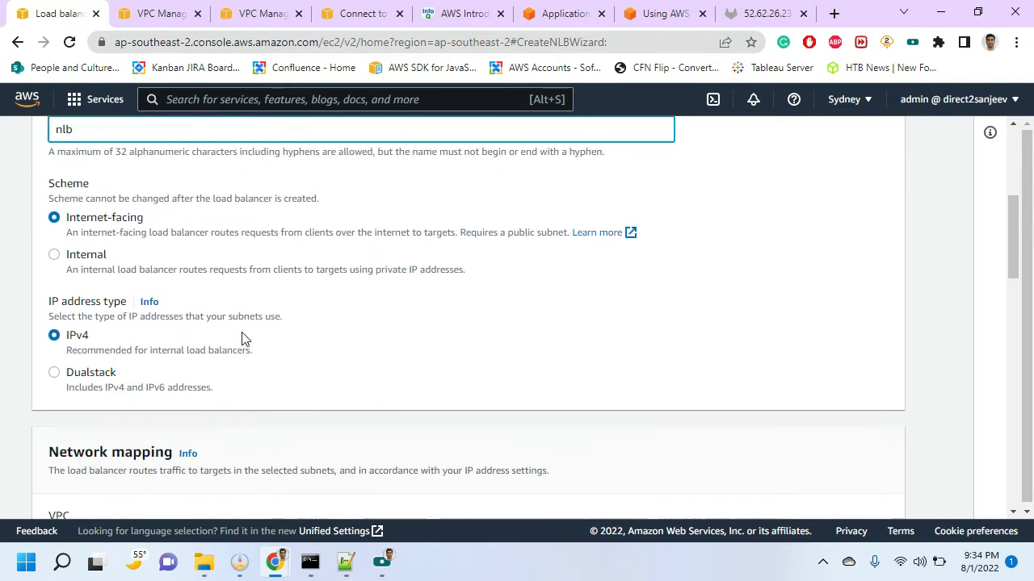
left_click(755, 13)
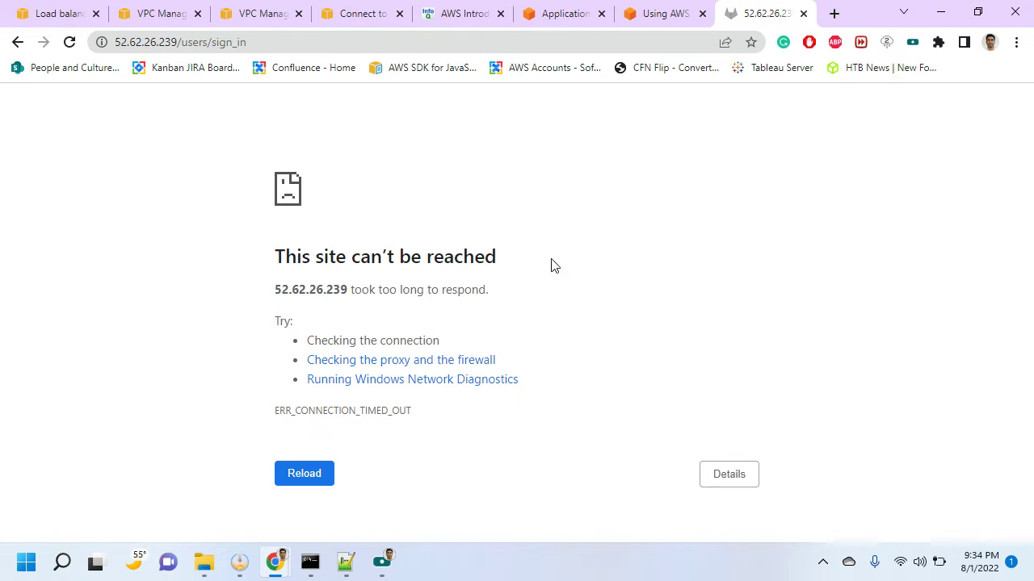
left_click(51, 15)
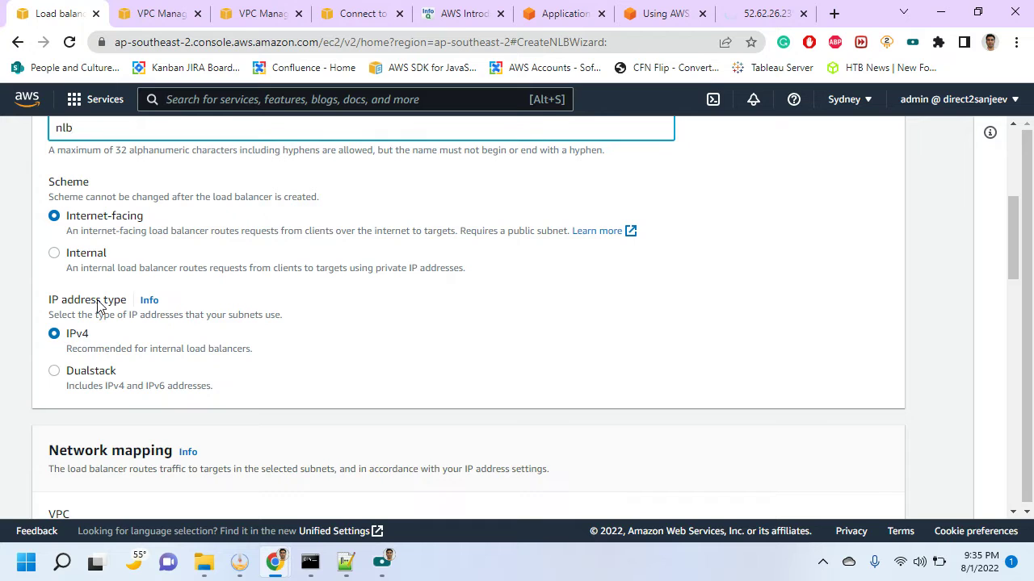
Select vpc-85a313e2 as the load balancer's VPC and enable the ap-southeast-2c Availability Zone mapping
scroll(119, 346, "down", 4)
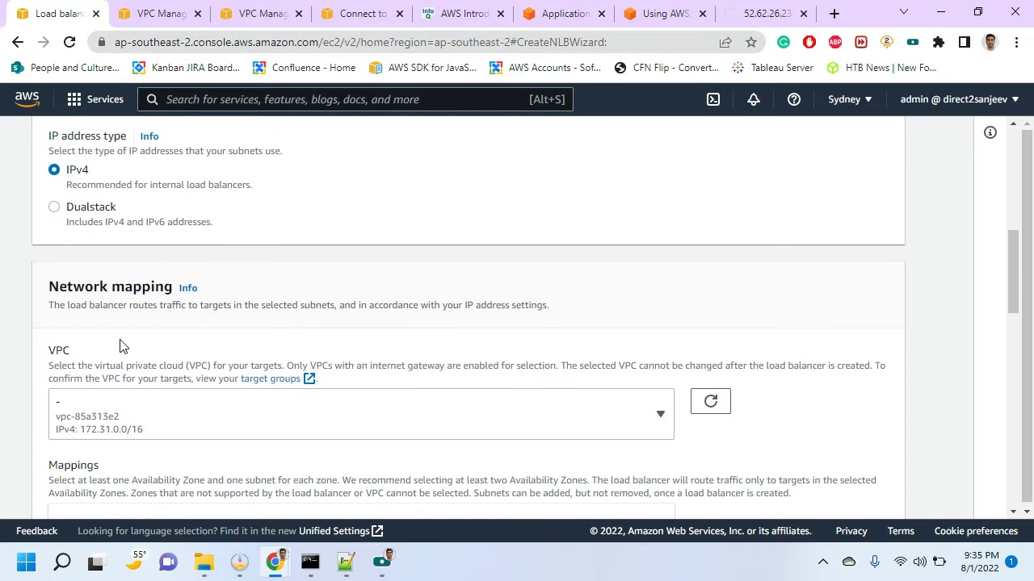
left_click(184, 276)
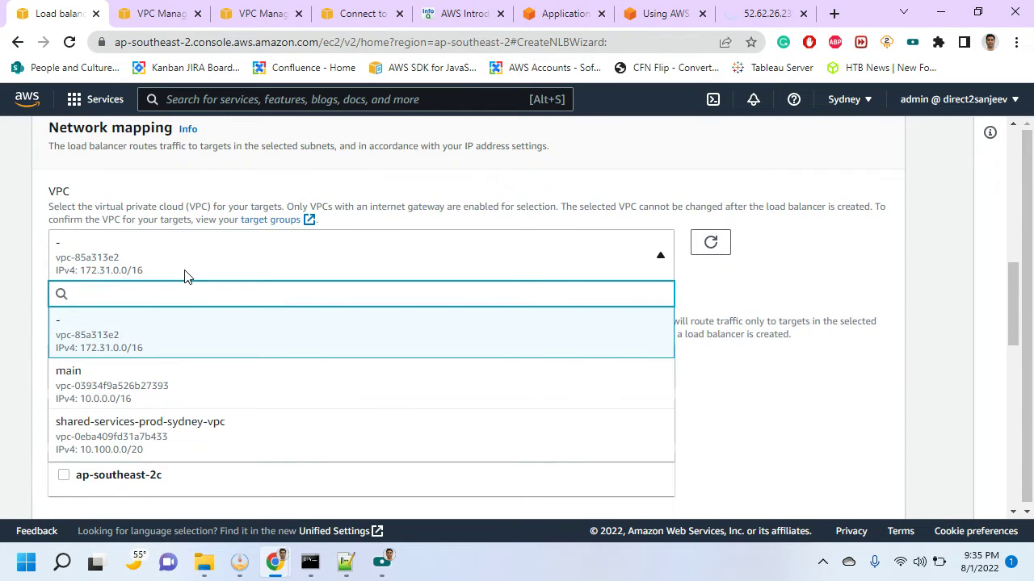
left_click(173, 332)
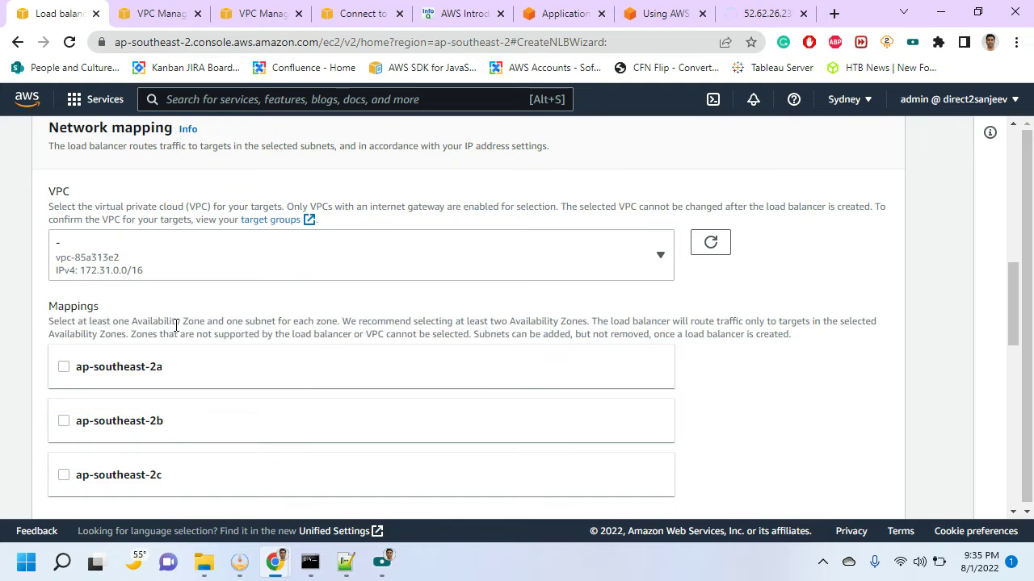
scroll(176, 346, "down", 1)
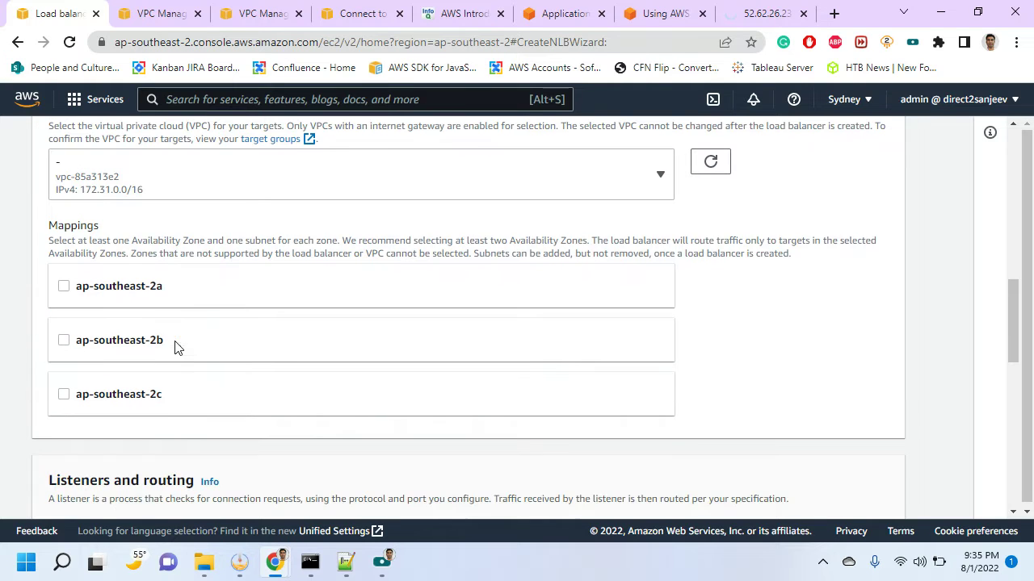
left_click(64, 395)
scroll(182, 399, "down", 2)
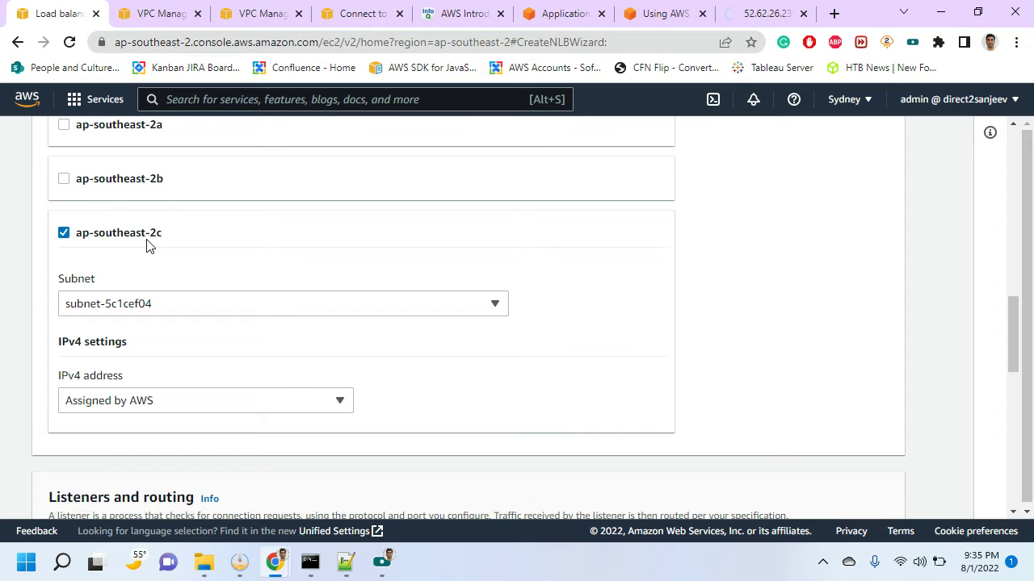
Check in the VPC list whether vpc-85a313e2 is the default VPC, and return to the load balancer form
left_click(247, 14)
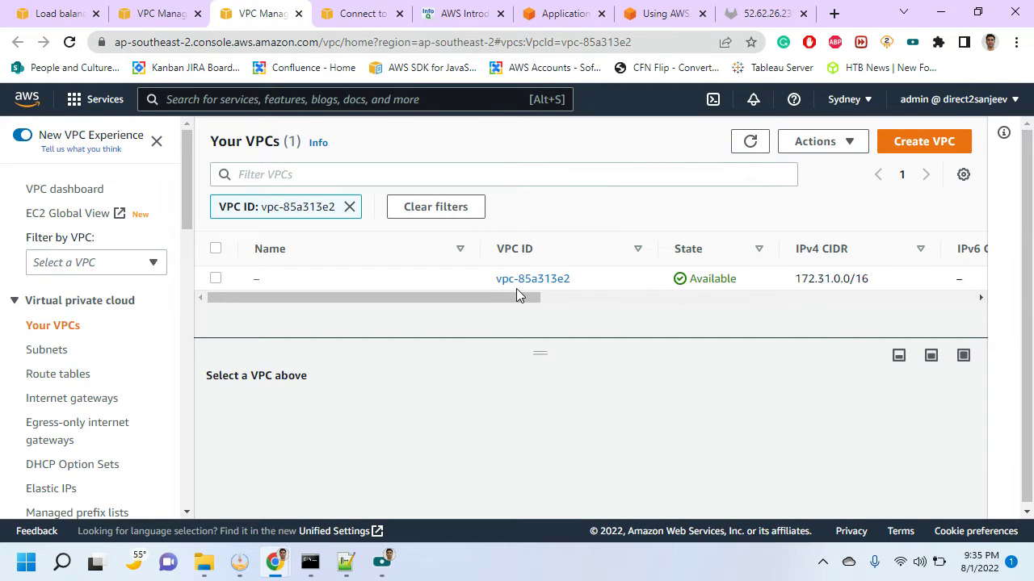
left_click_drag(514, 297, 979, 301)
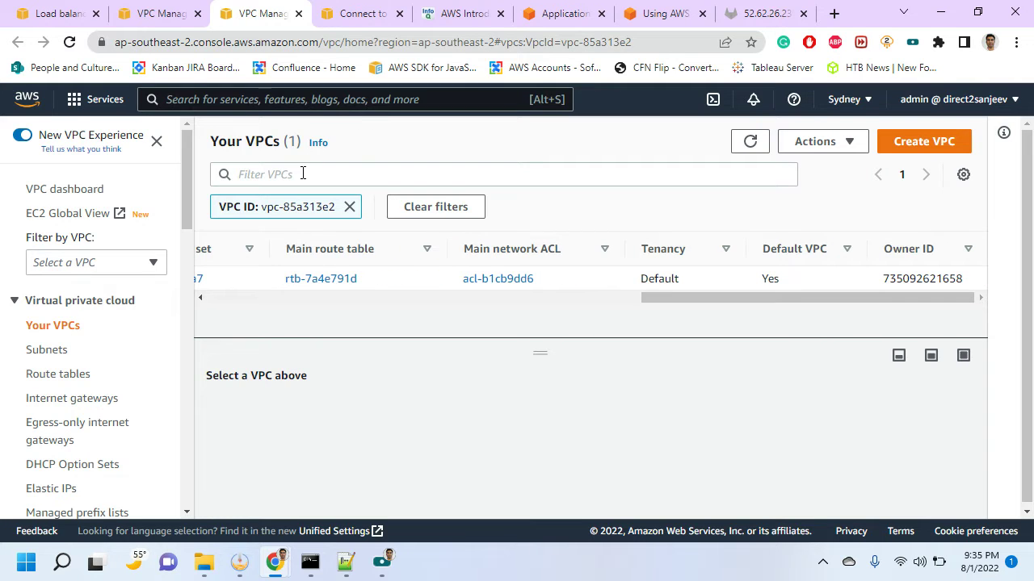
left_click_drag(654, 302, 218, 355)
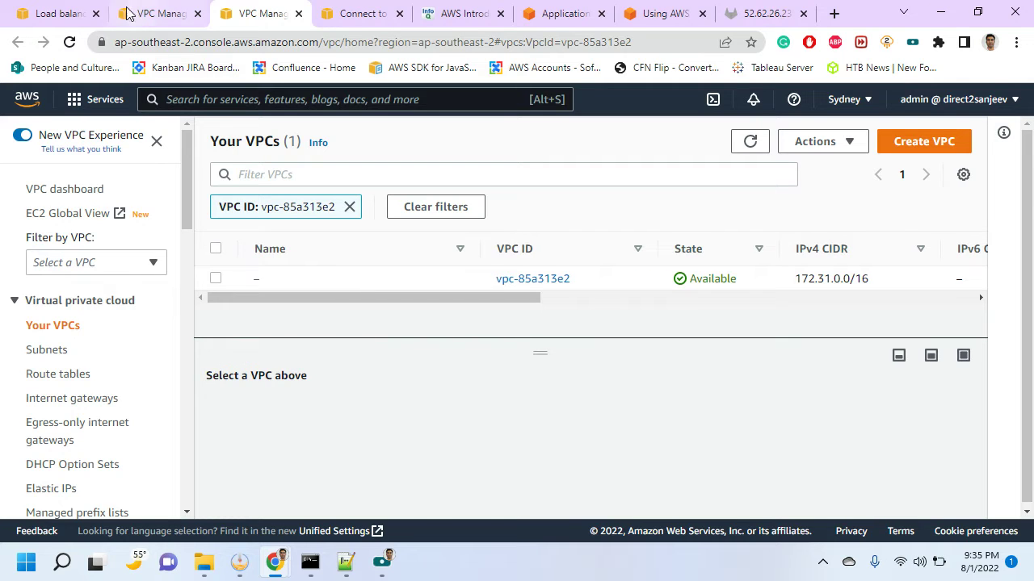
left_click(64, 16)
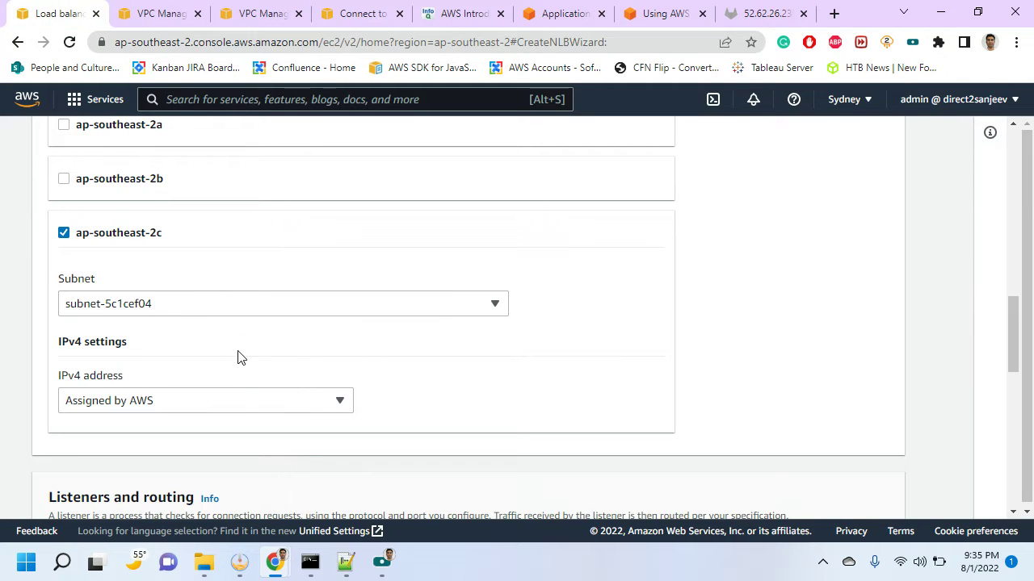
Use Elastic IP address 52.62.26.239 for the ap-southeast-2c mapping and check it against the address noted in Notepad++
scroll(238, 357, "down", 2)
scroll(237, 351, "up", 1)
left_click(235, 323)
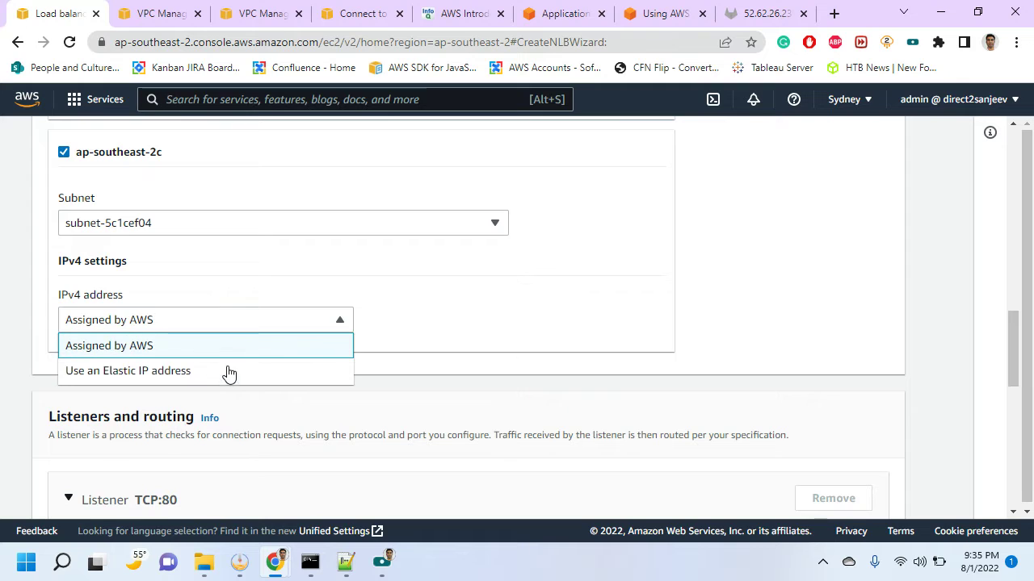
left_click(227, 371)
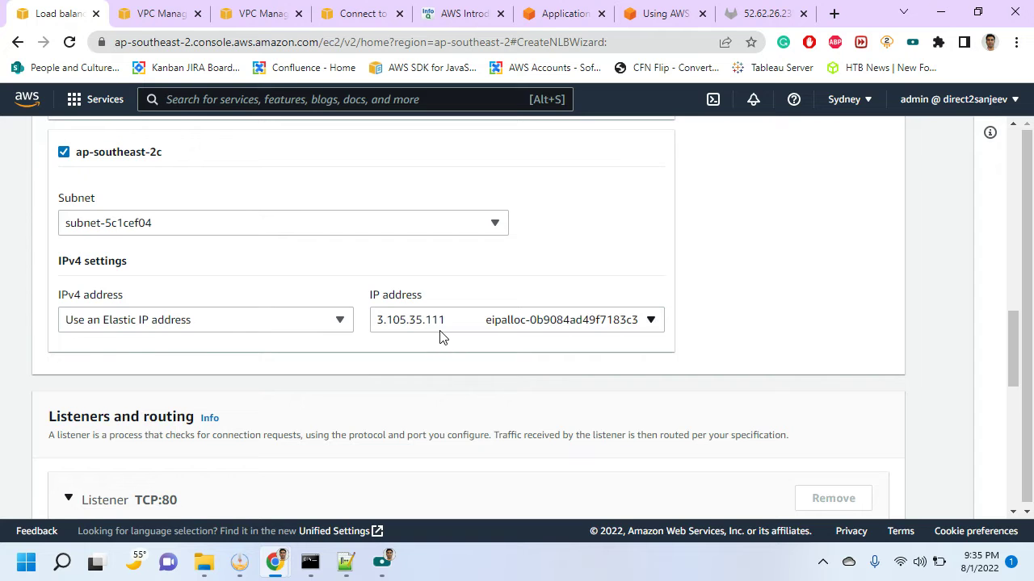
left_click(347, 562)
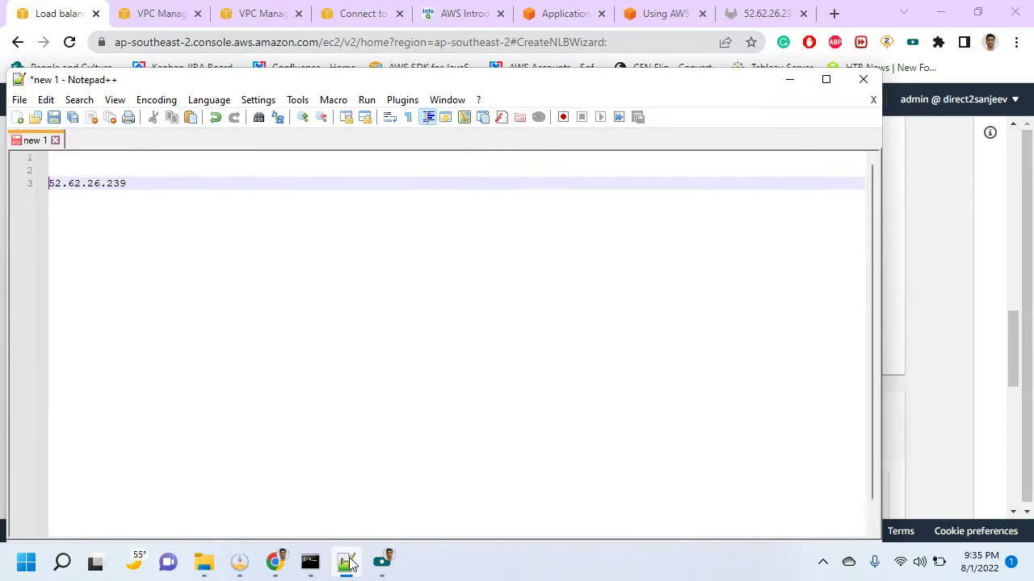
left_click(347, 563)
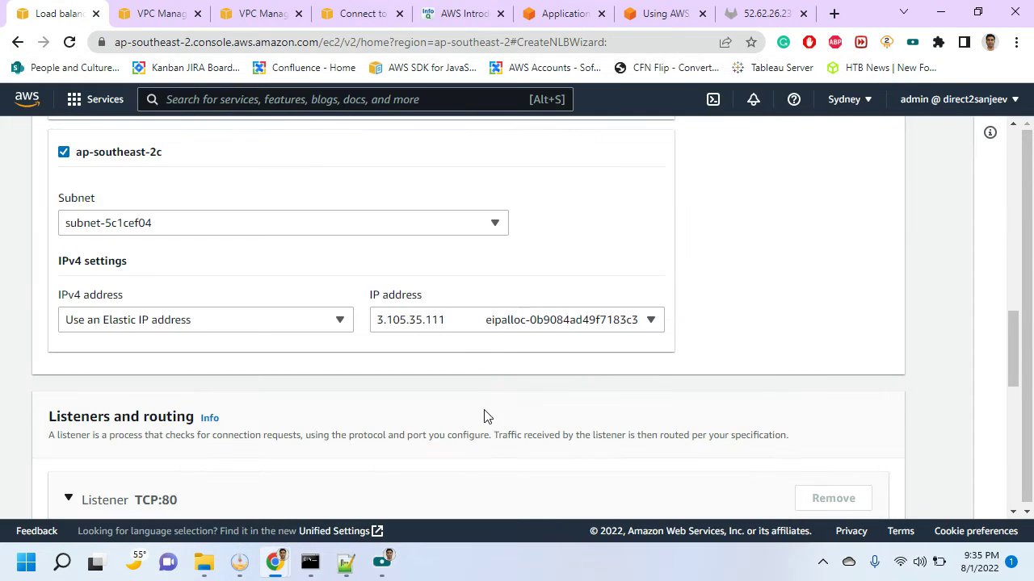
left_click(480, 325)
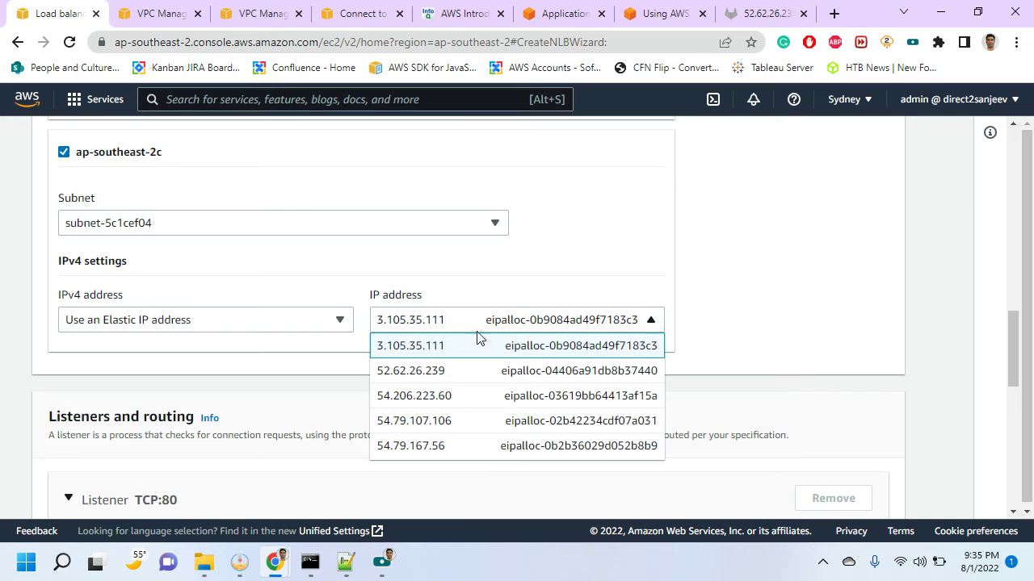
left_click(473, 374)
key("alt+Tab")
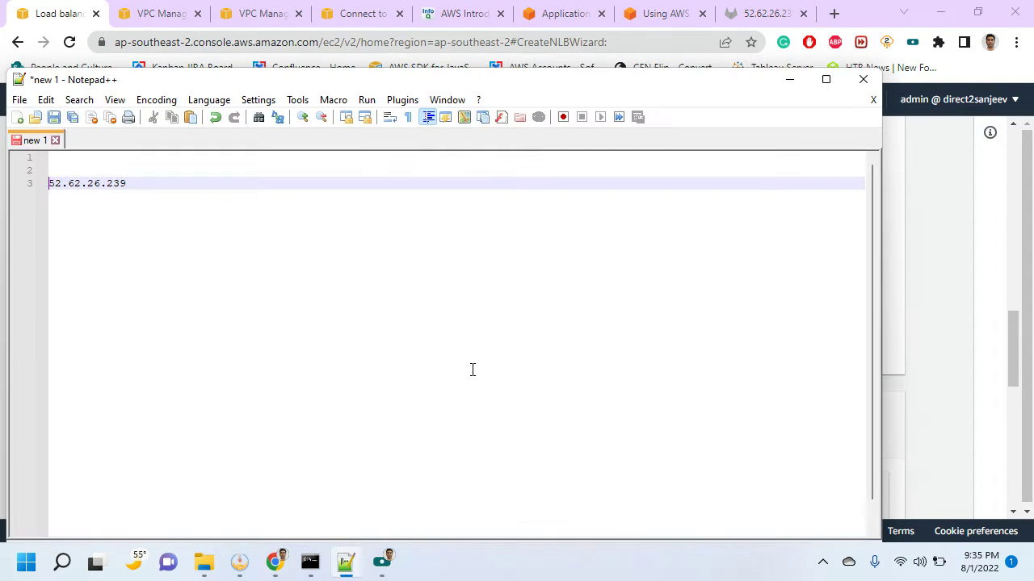
key("alt+Tab")
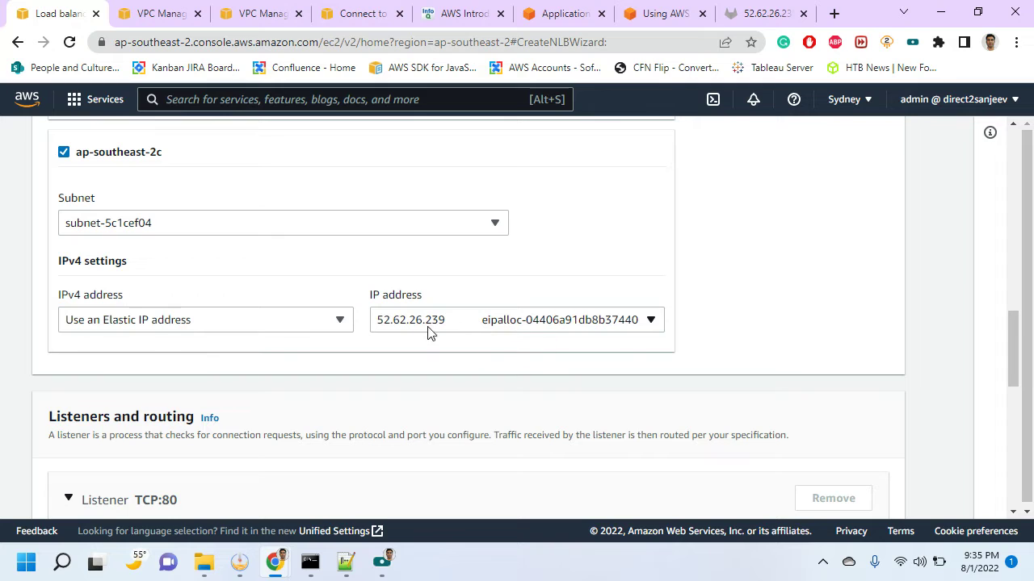
Start creating a new target group for the TCP:80 listener's default action
scroll(441, 358, "down", 3)
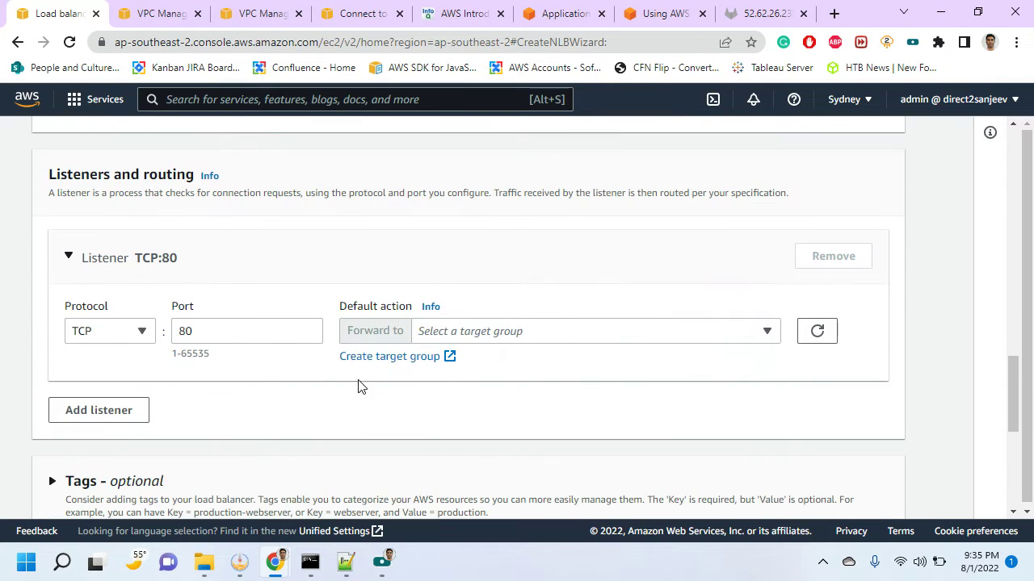
left_click(598, 331)
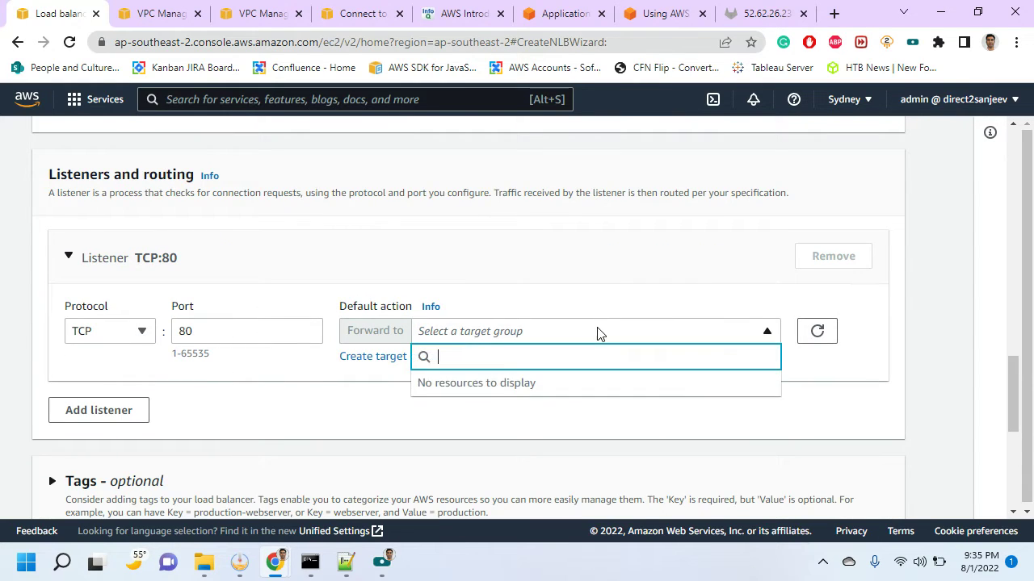
left_click(597, 331)
left_click(397, 359)
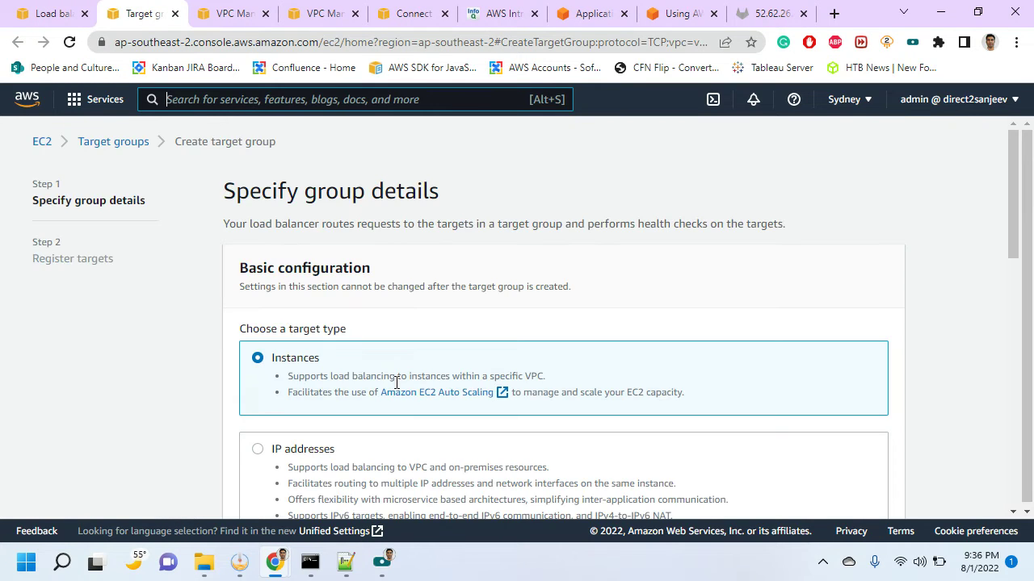
scroll(396, 383, "down", 2)
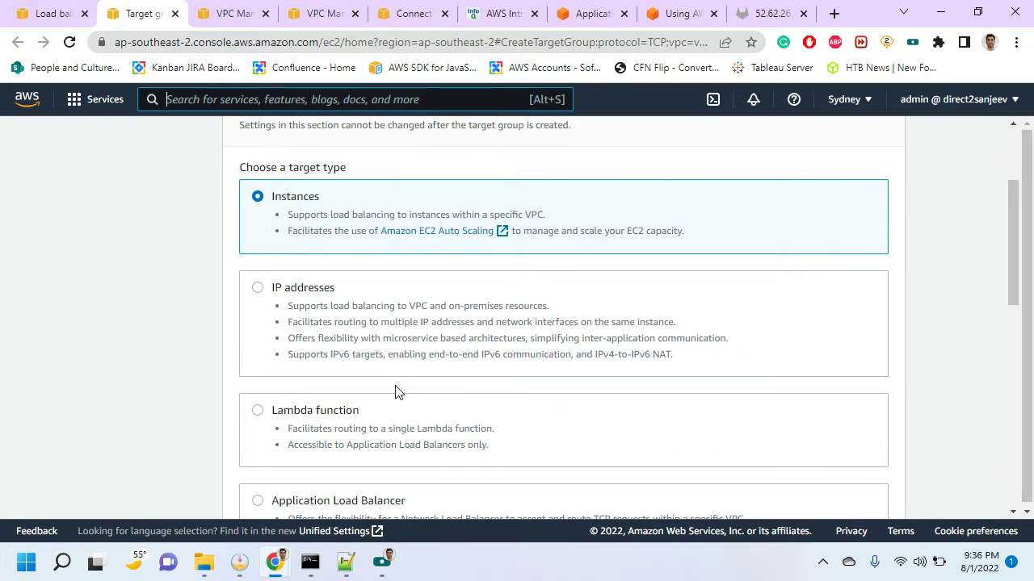
scroll(397, 392, "down", 2)
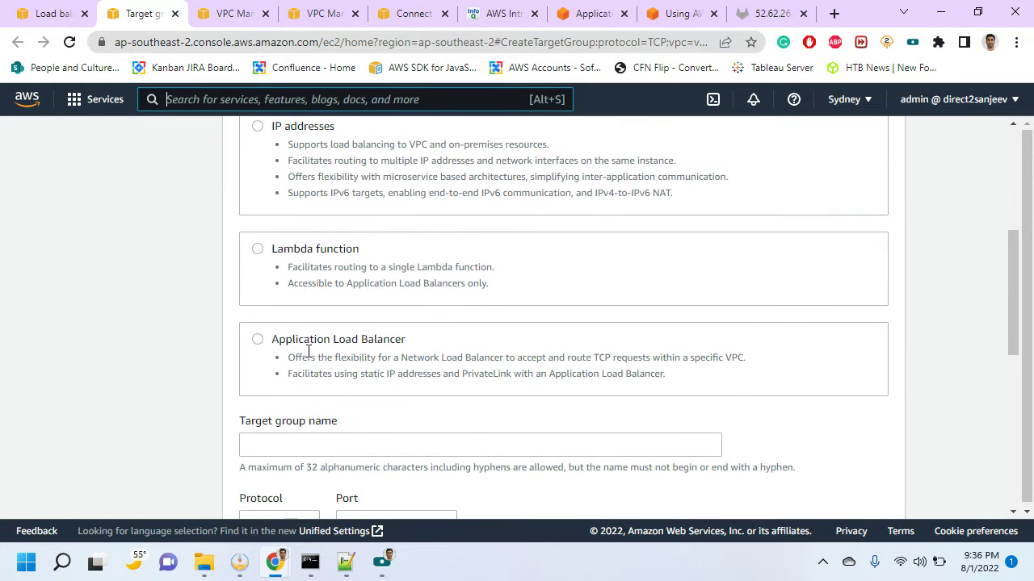
left_click(267, 358)
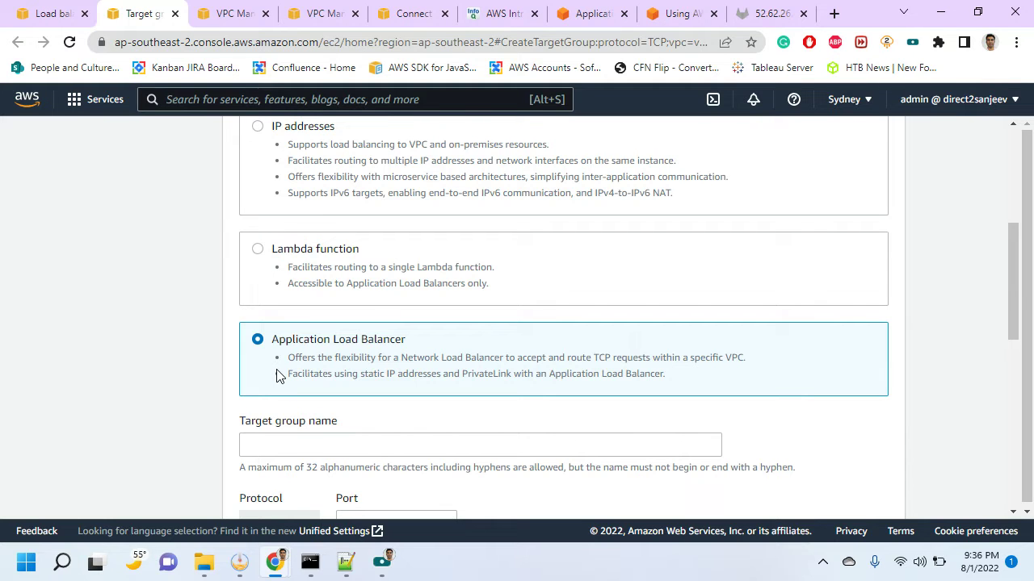
scroll(276, 377, "up", 1)
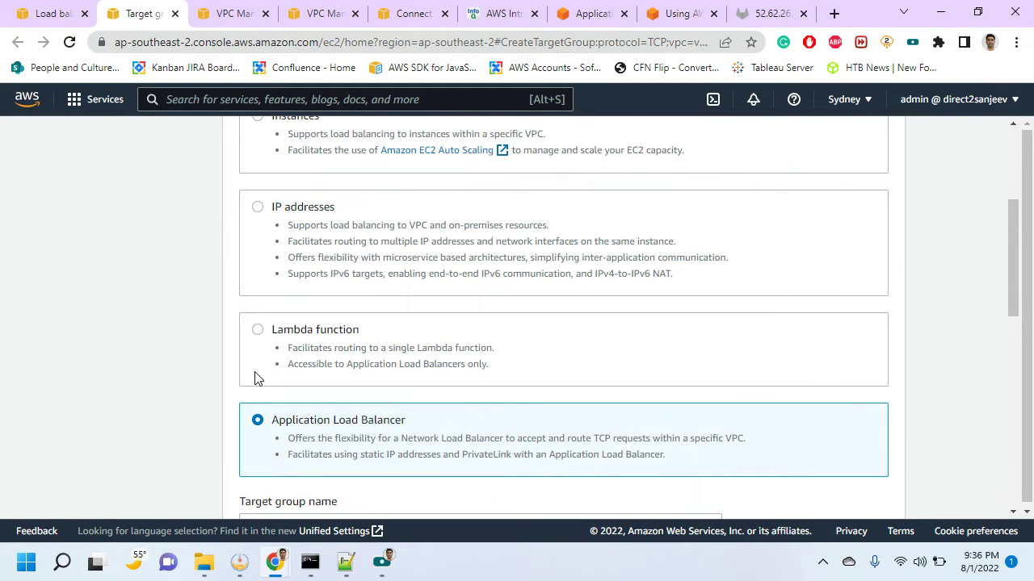
left_click(257, 378)
scroll(197, 396, "up", 2)
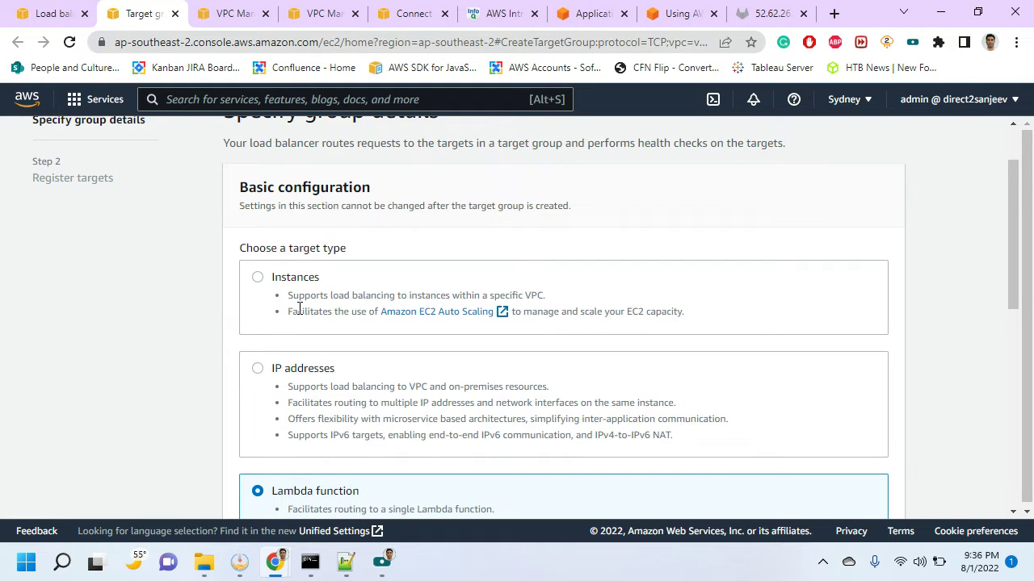
Choose IP addresses as the target type for the new target group
left_click(256, 368)
scroll(261, 374, "down", 4)
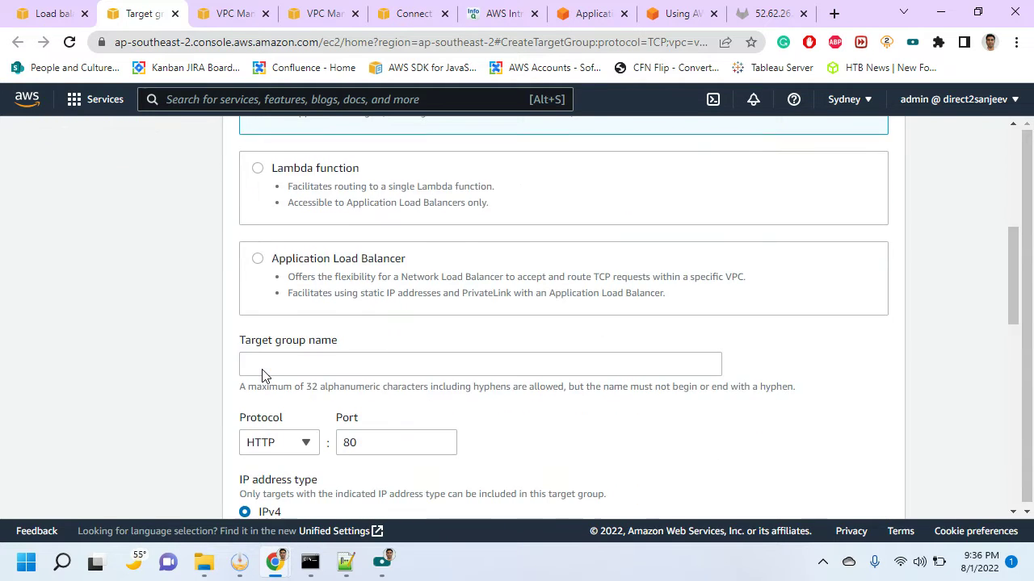
scroll(210, 388, "down", 1)
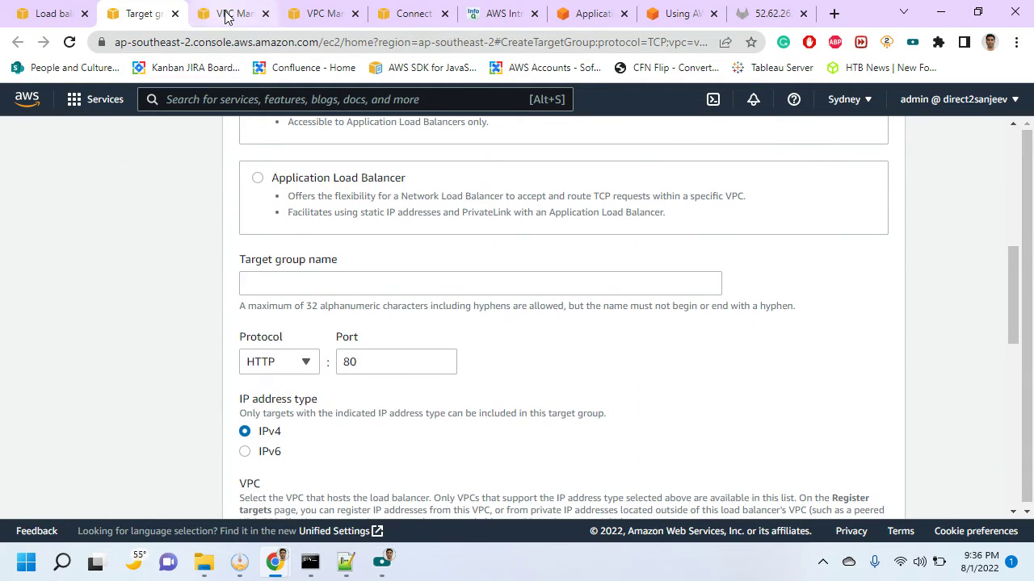
Open the EC2 console in a separate browser tab and view the running instance's summary to check its IP addresses
left_click(63, 15)
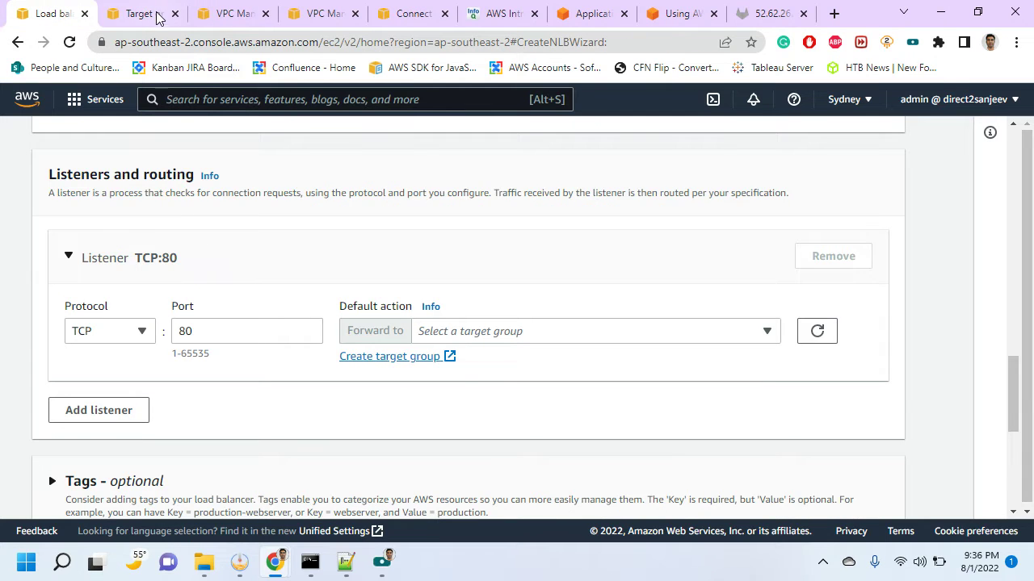
left_click(205, 98)
type("ec2")
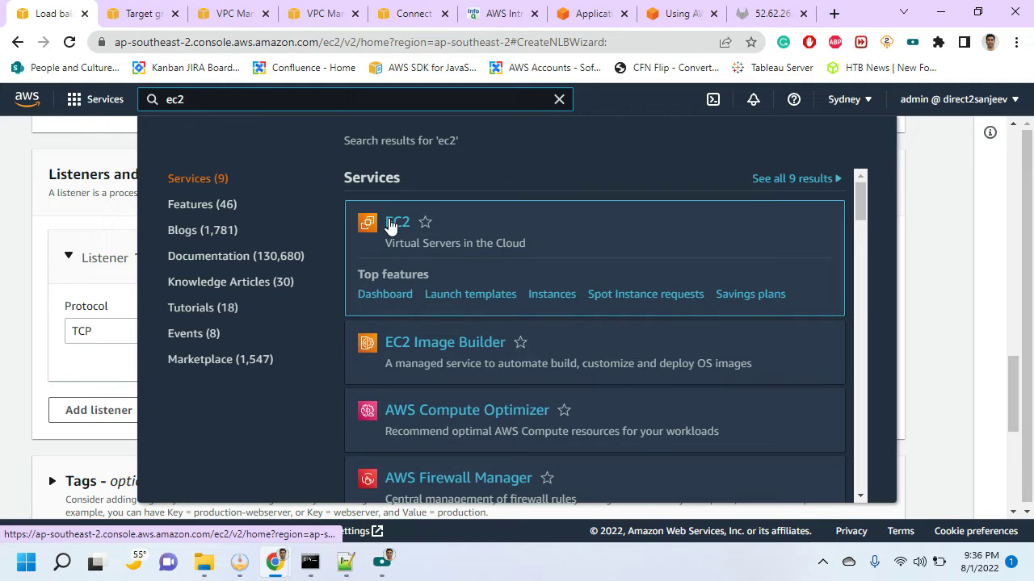
right_click(391, 221)
left_click(461, 233)
left_click(211, 13)
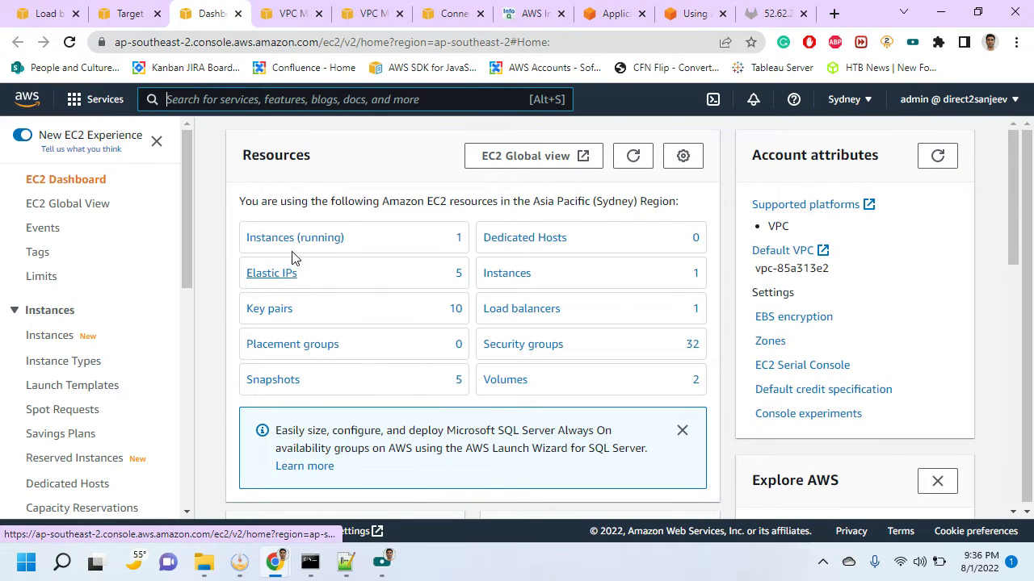
left_click(293, 244)
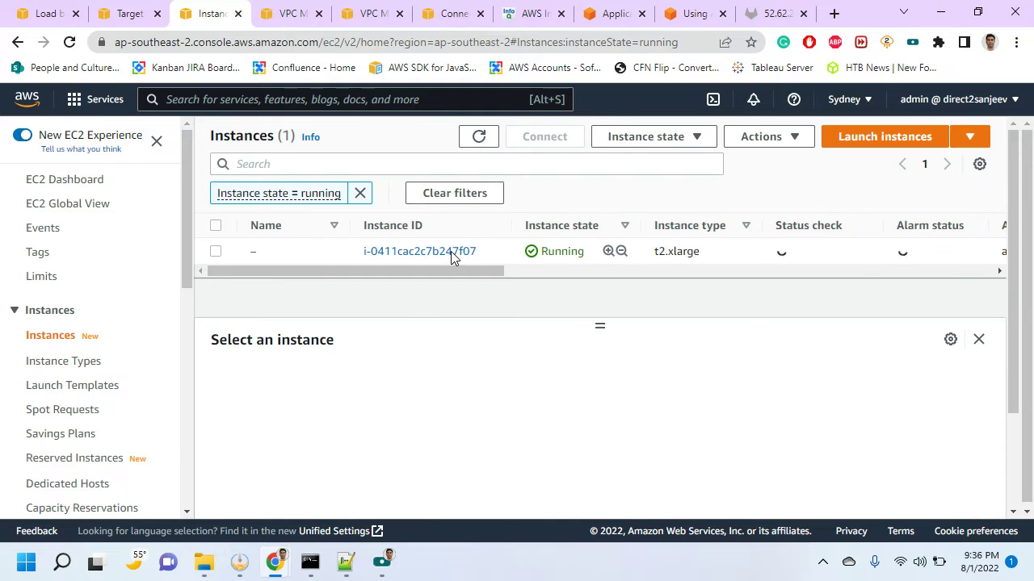
left_click(450, 252)
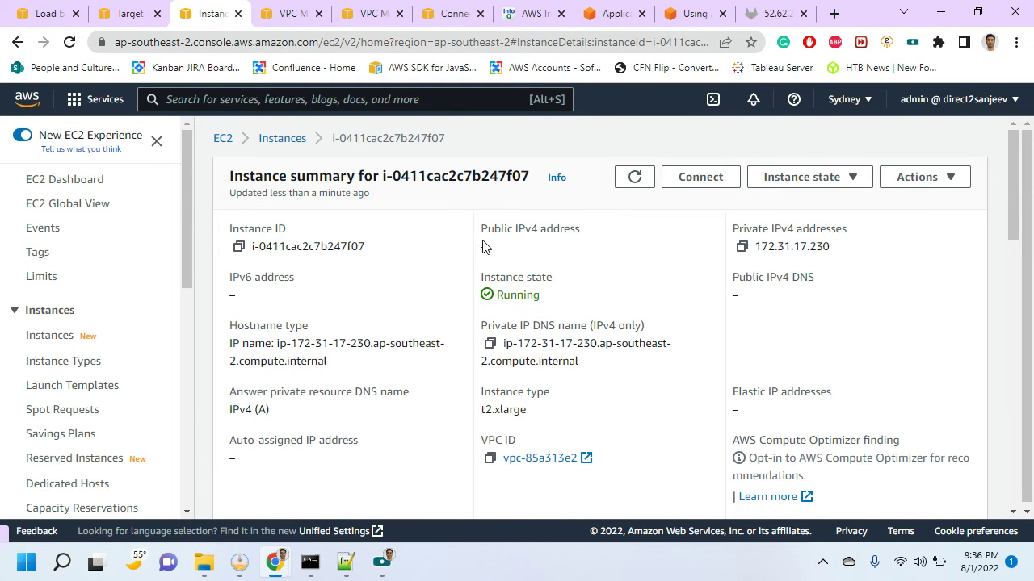
Copy the running instance's private IPv4 address and return to the target group creation form
left_click(742, 247)
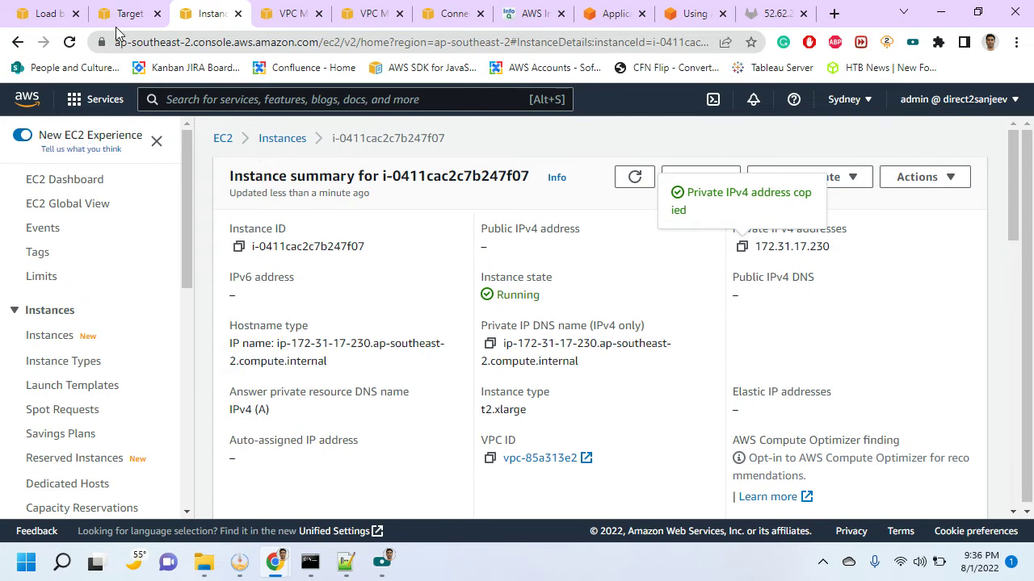
left_click(42, 13)
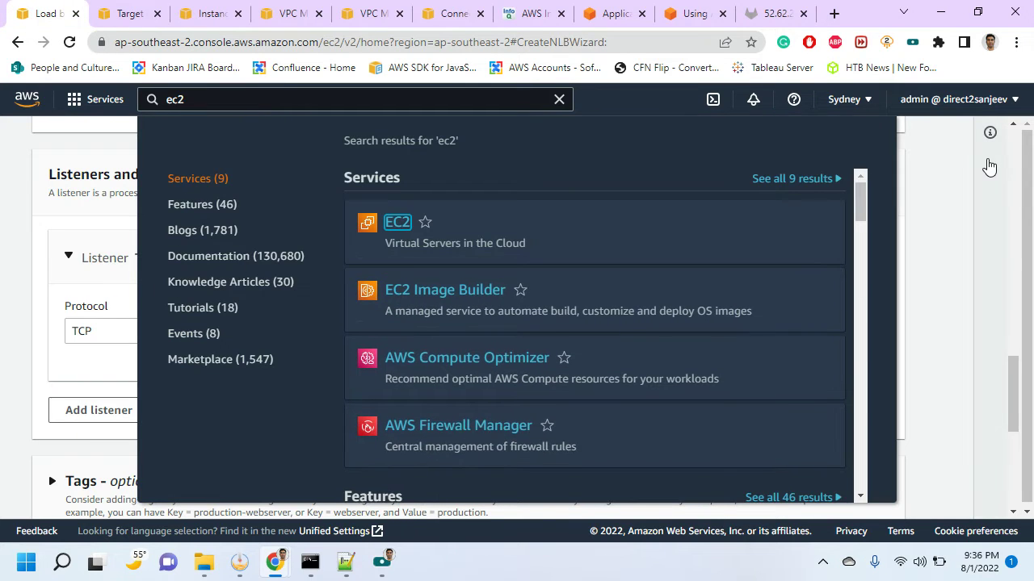
left_click(990, 133)
left_click(148, 14)
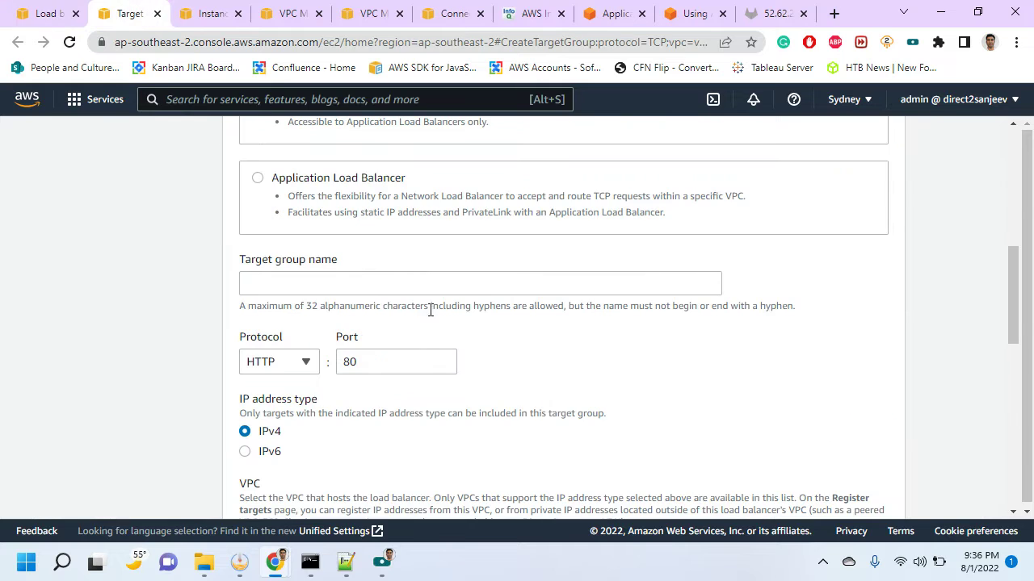
Name the target group tg1 and check which VPCs are available for it
left_click(355, 292)
type("t")
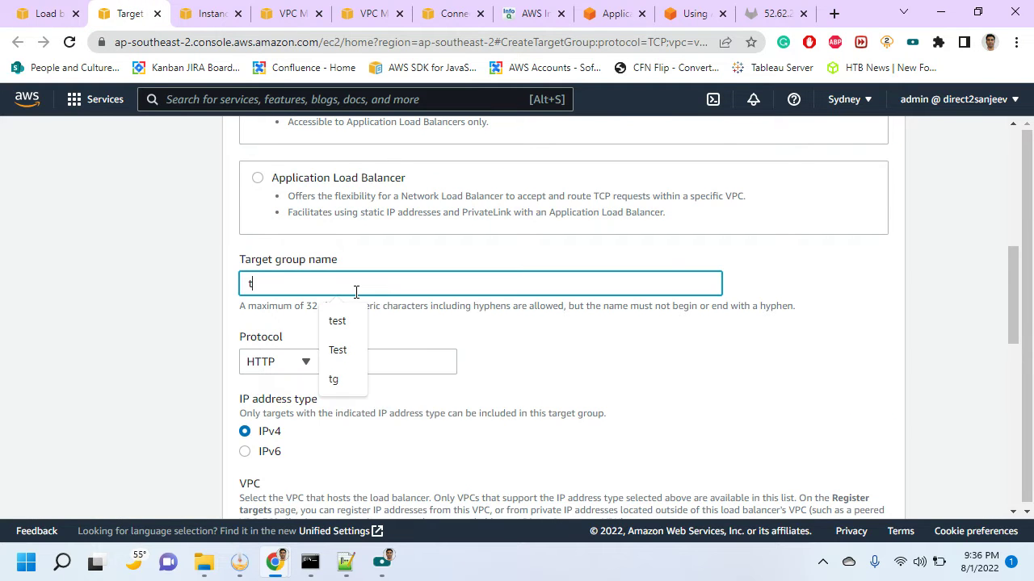
type("g1")
scroll(202, 326, "down", 1)
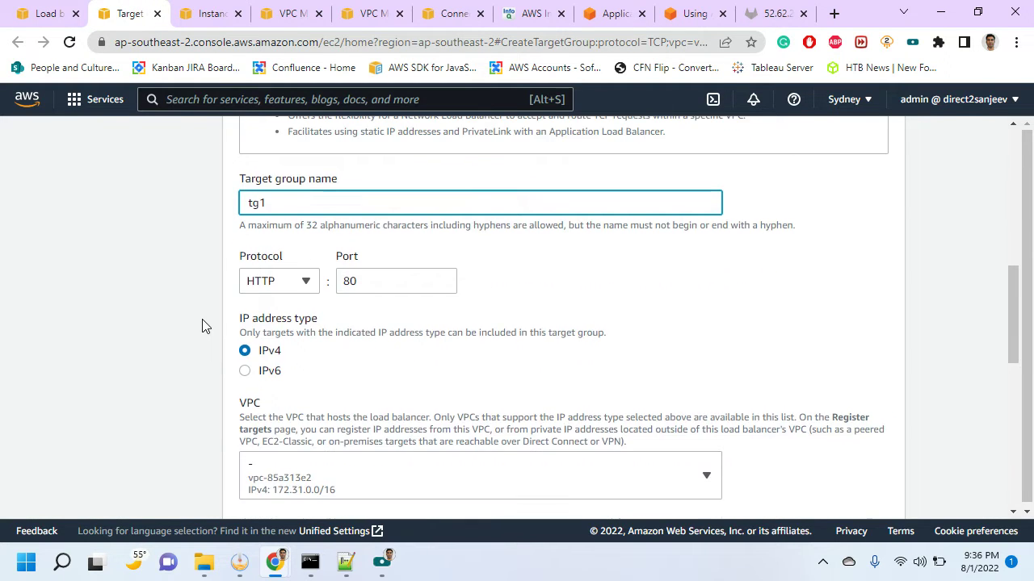
scroll(259, 325, "down", 1)
left_click(337, 400)
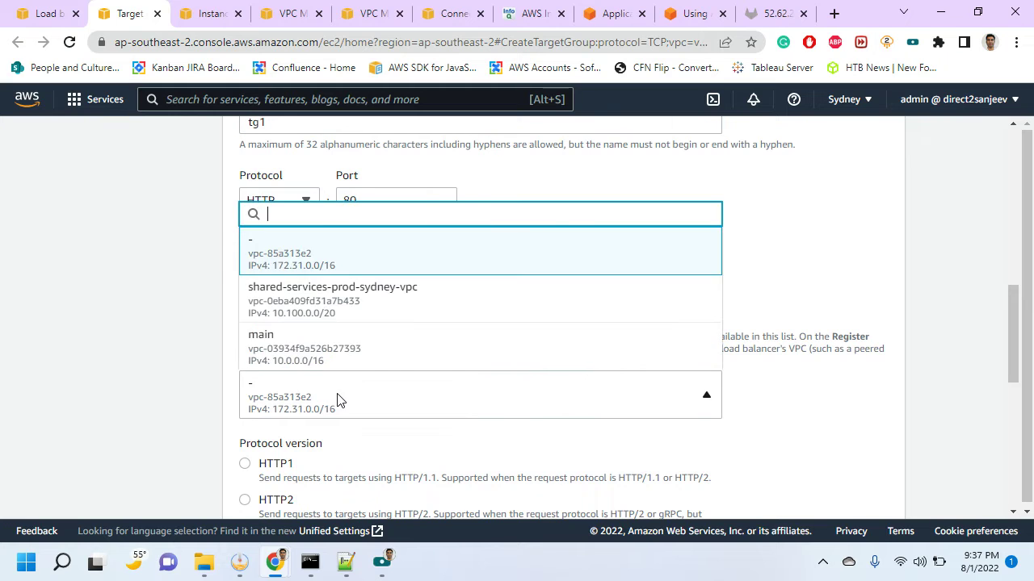
left_click(337, 396)
Review the target group's protocol, port, IP address type, VPC, protocol version and health check settings
scroll(124, 461, "down", 4)
scroll(124, 464, "down", 1)
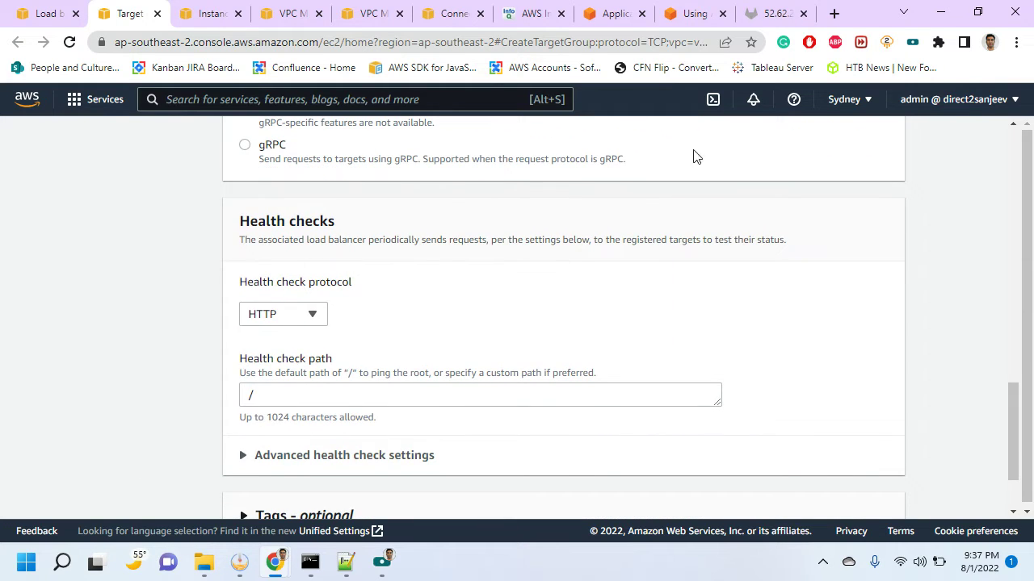
scroll(418, 424, "down", 1)
scroll(418, 424, "up", 8)
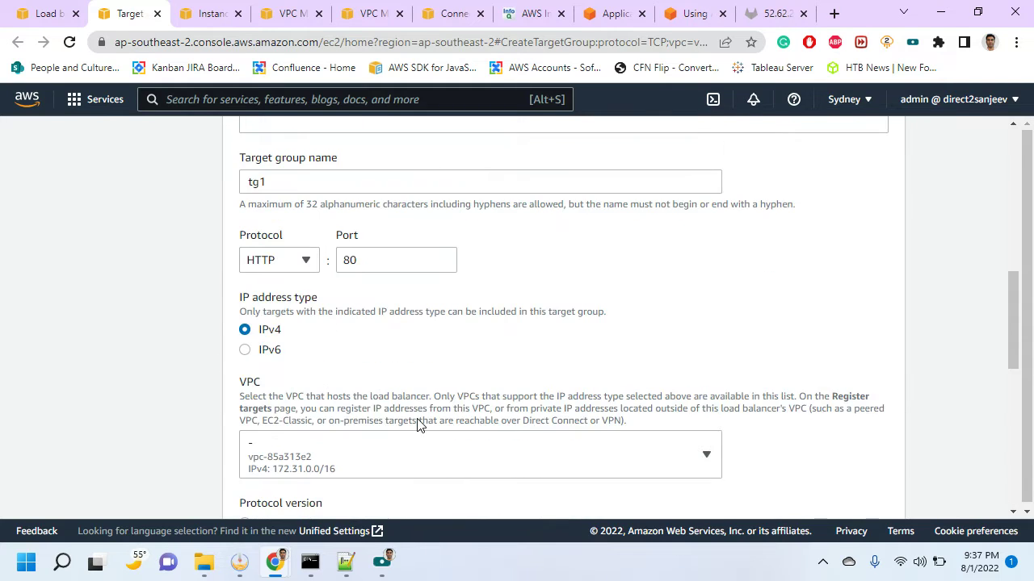
scroll(418, 420, "down", 4)
scroll(418, 420, "up", 4)
scroll(417, 420, "up", 1)
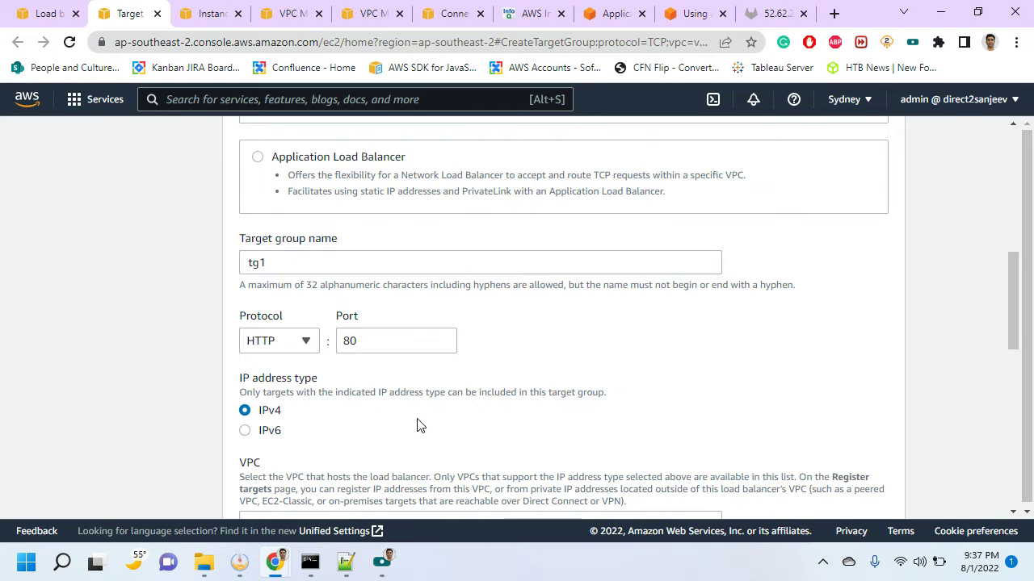
scroll(418, 425, "up", 2)
scroll(418, 420, "down", 3)
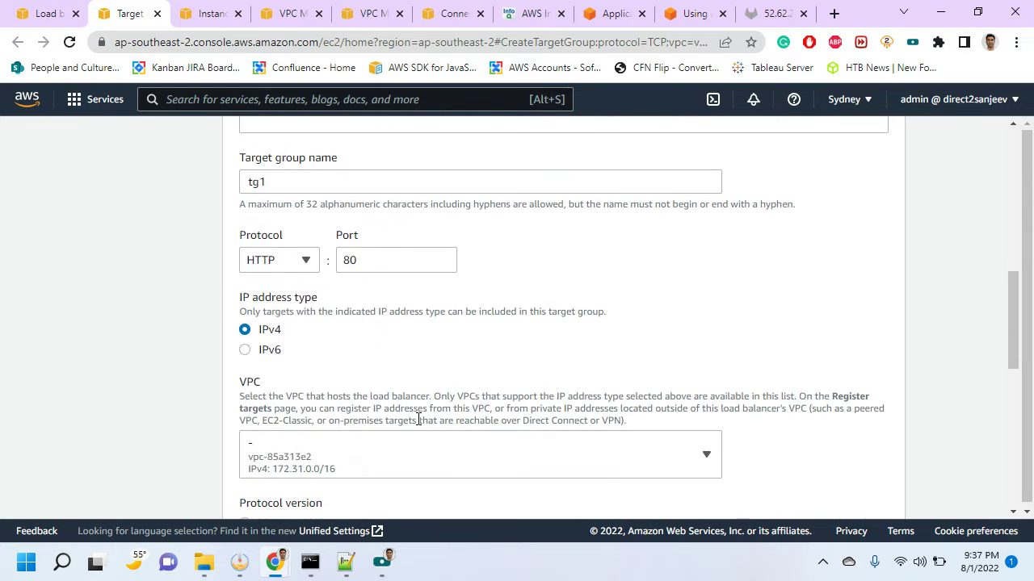
scroll(417, 420, "down", 2)
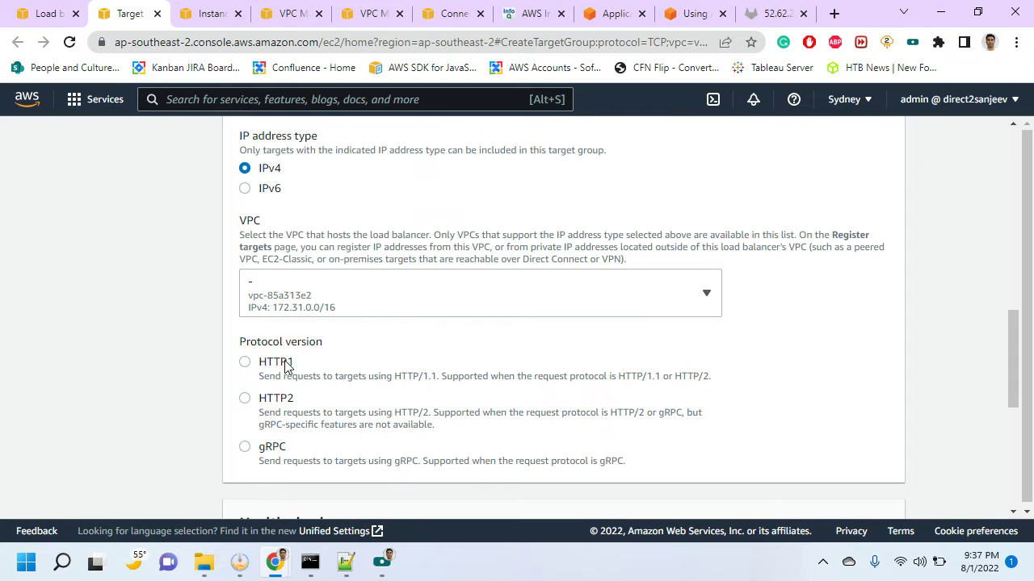
Choose vpc-85a313e2 as the target group's VPC and continue to registering targets
left_click(305, 313)
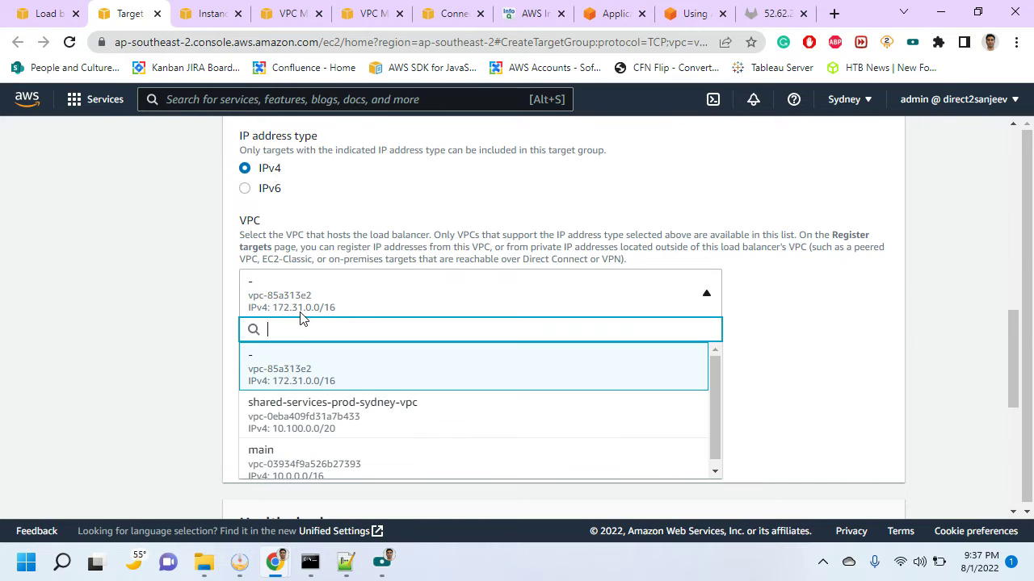
left_click(315, 369)
scroll(316, 369, "down", 5)
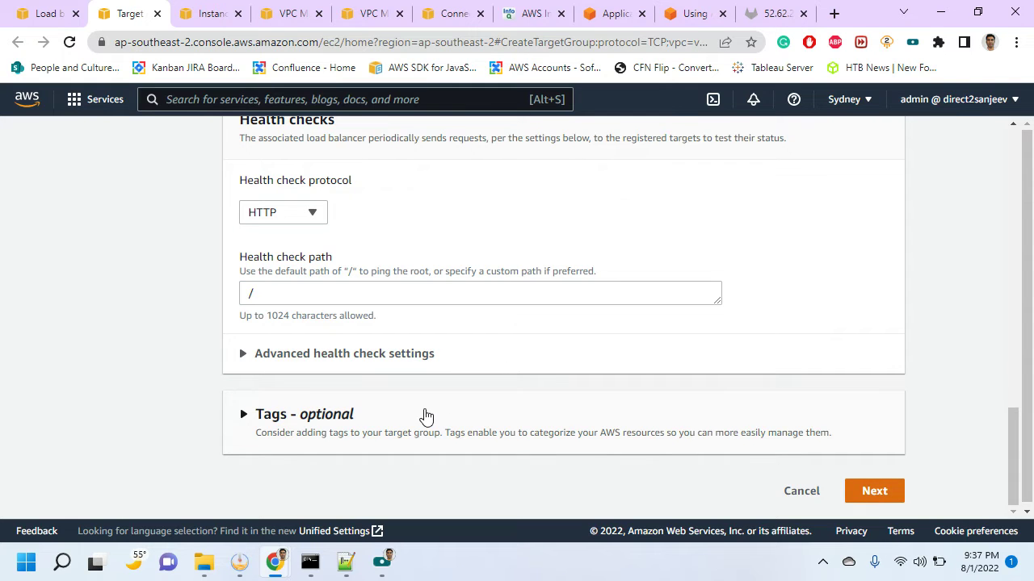
scroll(428, 414, "up", 2)
Enter 172.31.17.230 as the IPv4 address of the target and look over the targets review section
left_click(363, 336)
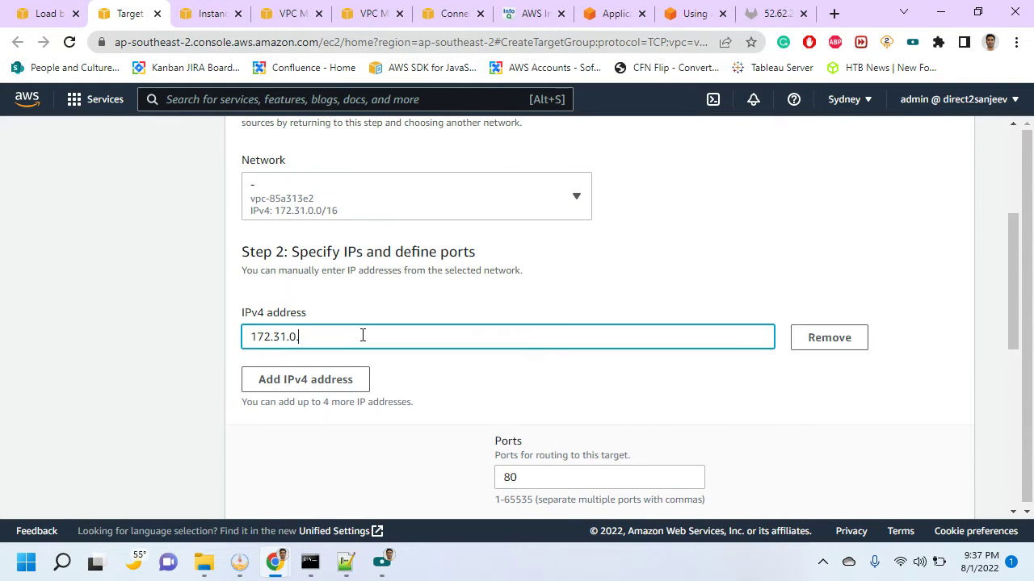
key("ctrl+a")
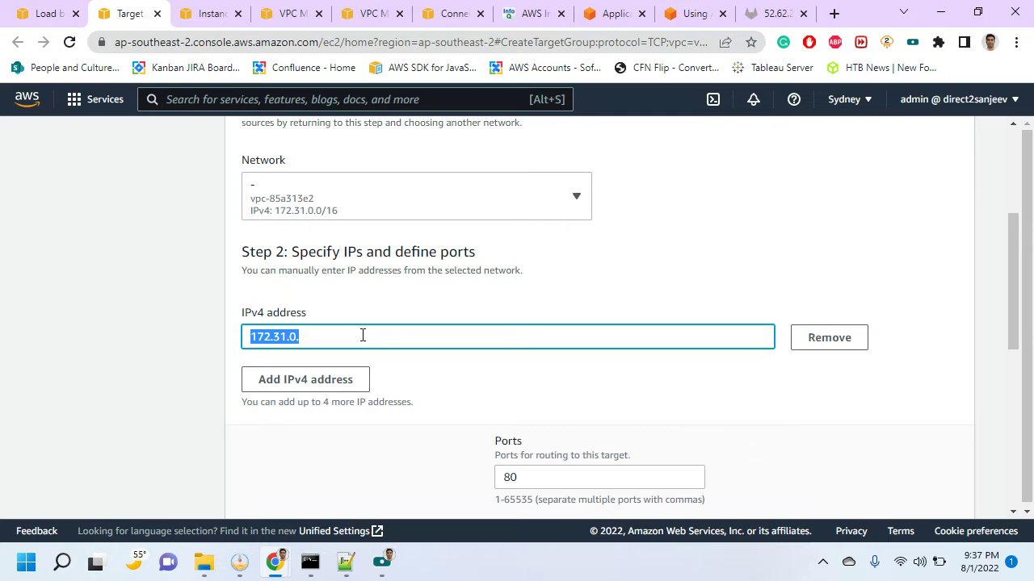
left_click(412, 209)
left_click(408, 248)
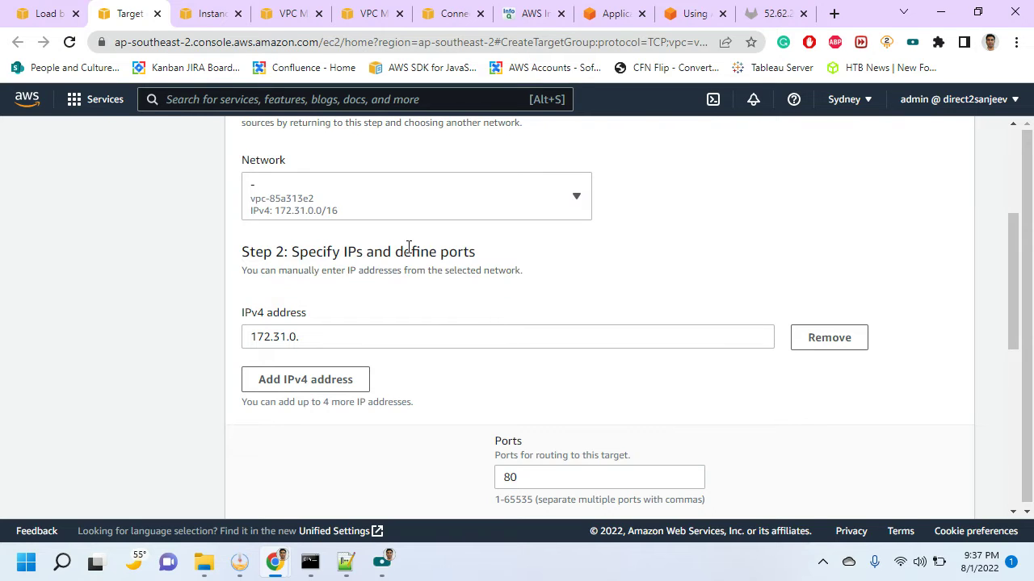
left_click(376, 330)
key("ctrl+a")
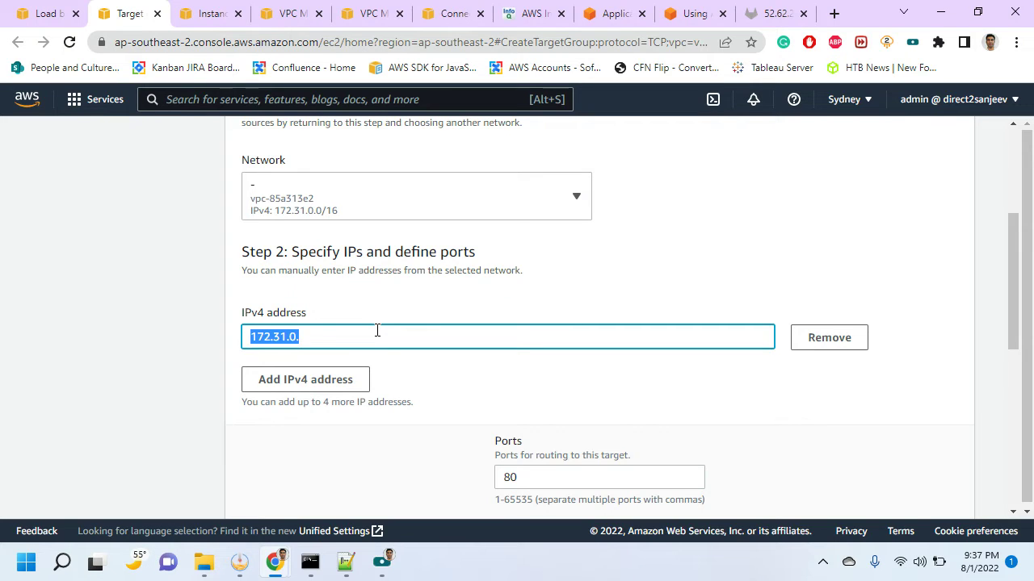
key("ctrl+v")
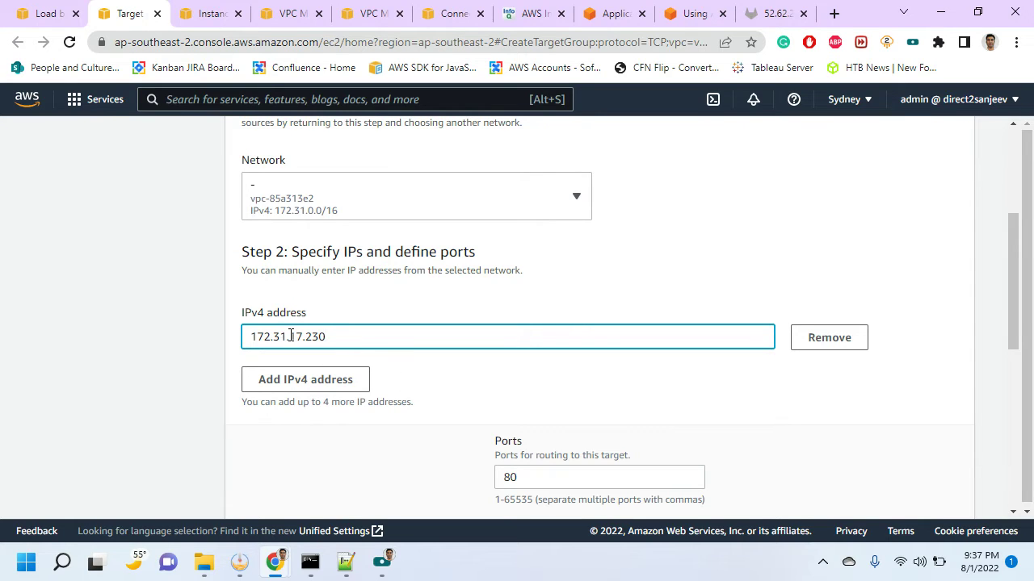
scroll(476, 374, "down", 1)
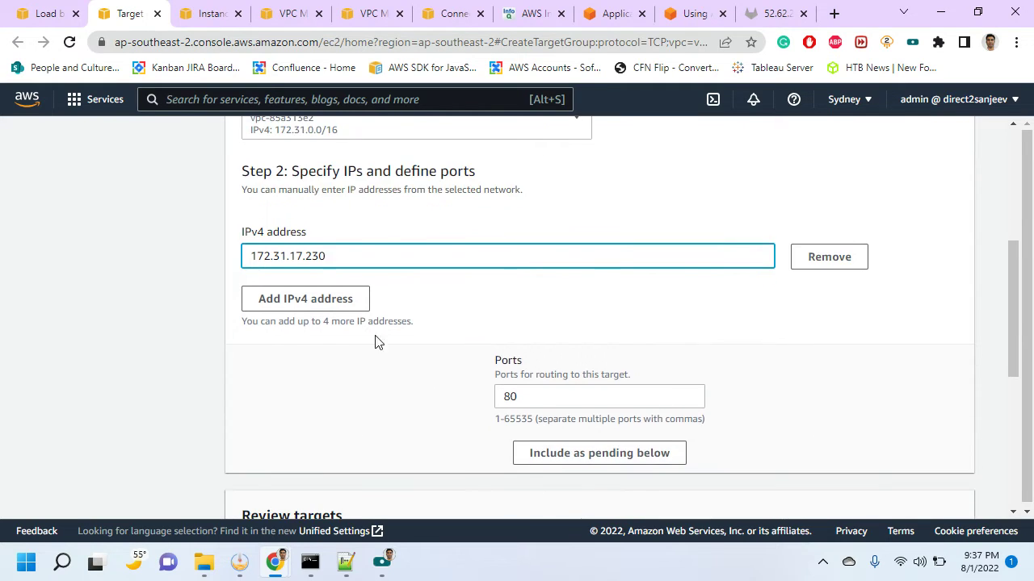
scroll(482, 401, "down", 5)
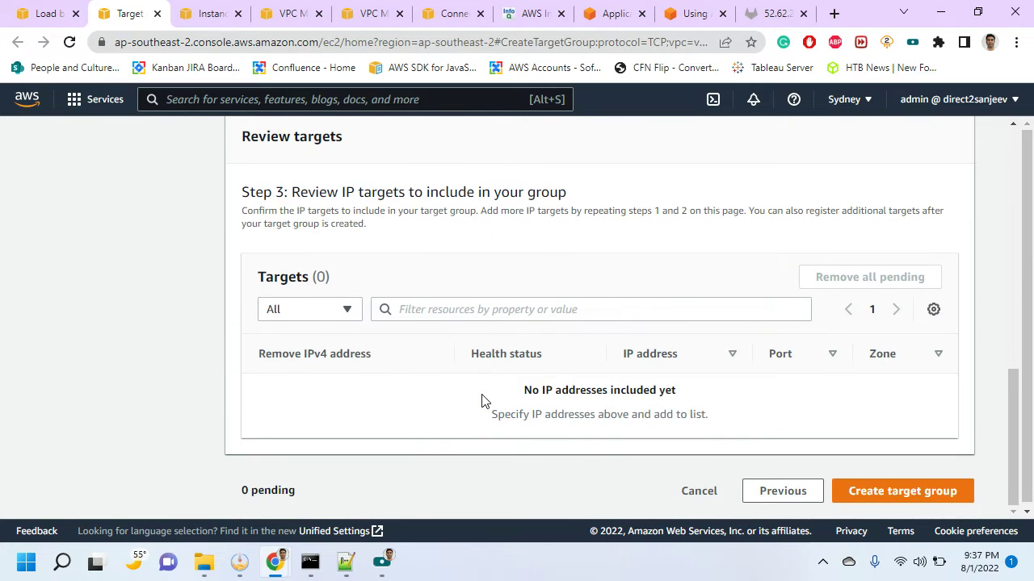
Copy the users/sign_in path from the GitLab page's URL and return to the target group form
left_click(757, 12)
left_click_drag(181, 42, 274, 51)
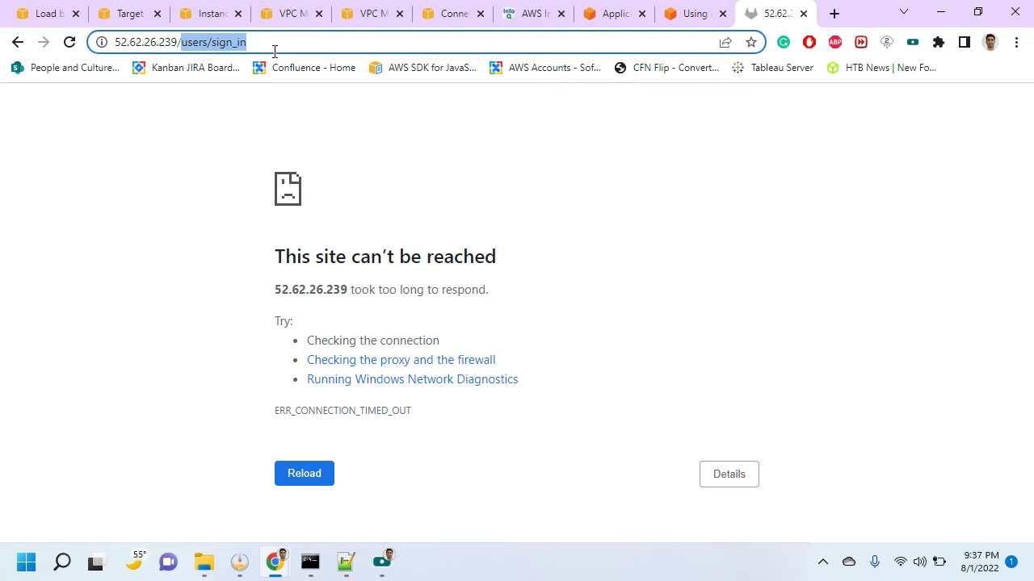
left_click(54, 11)
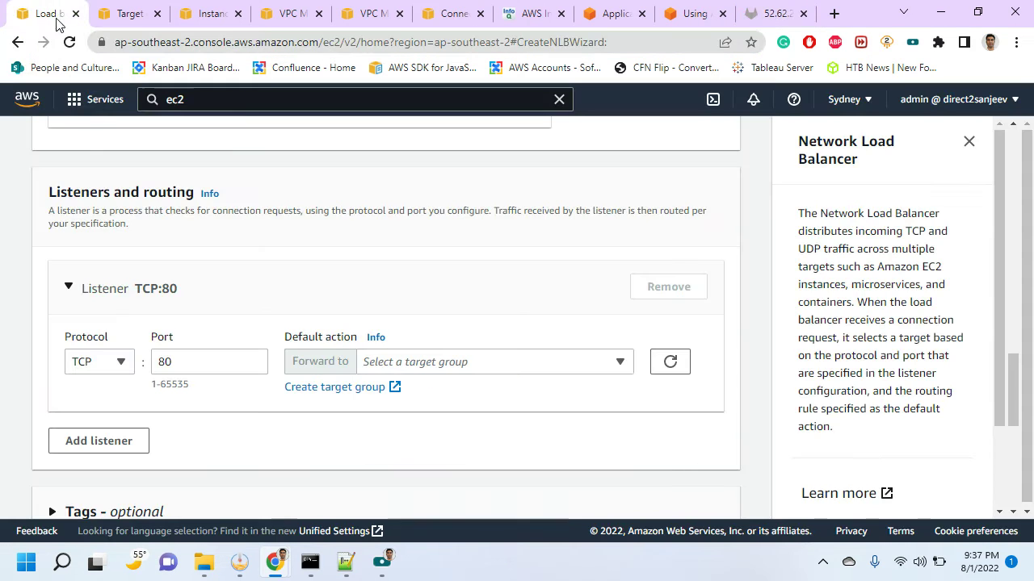
left_click(130, 14)
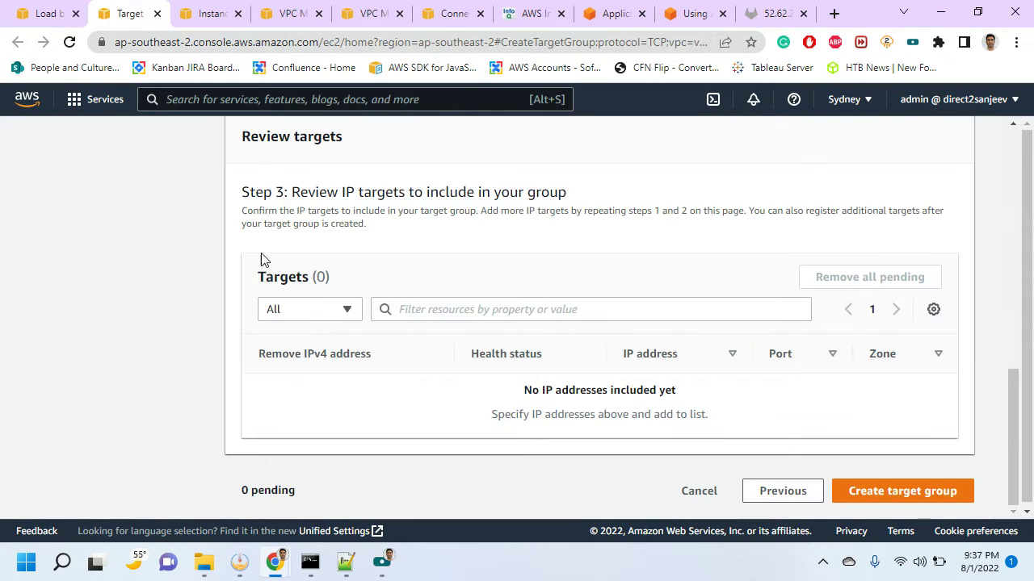
Go back to the target group's basic settings and expand the advanced health check settings
left_click(802, 495)
scroll(455, 376, "down", 3)
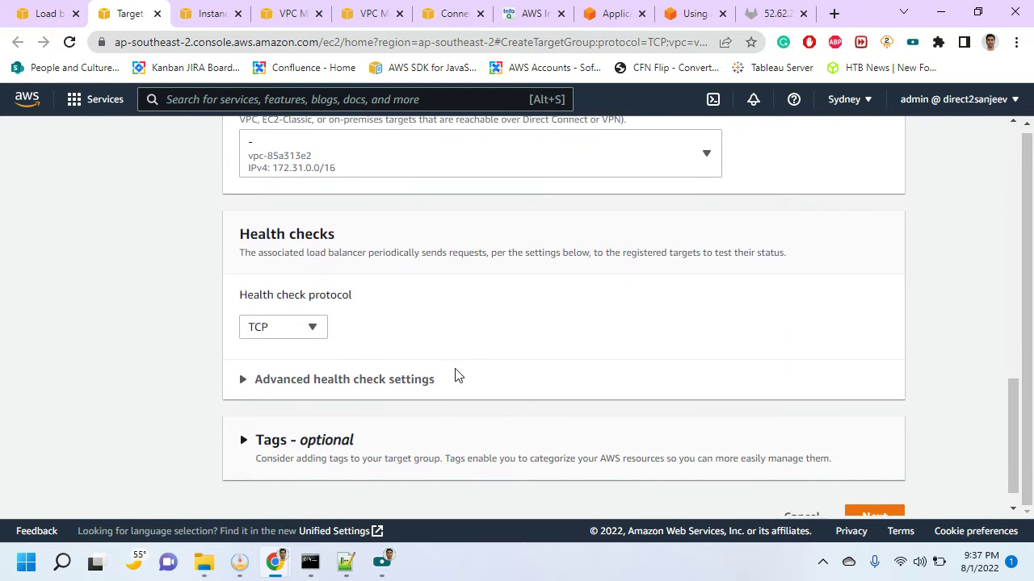
scroll(455, 375, "down", 1)
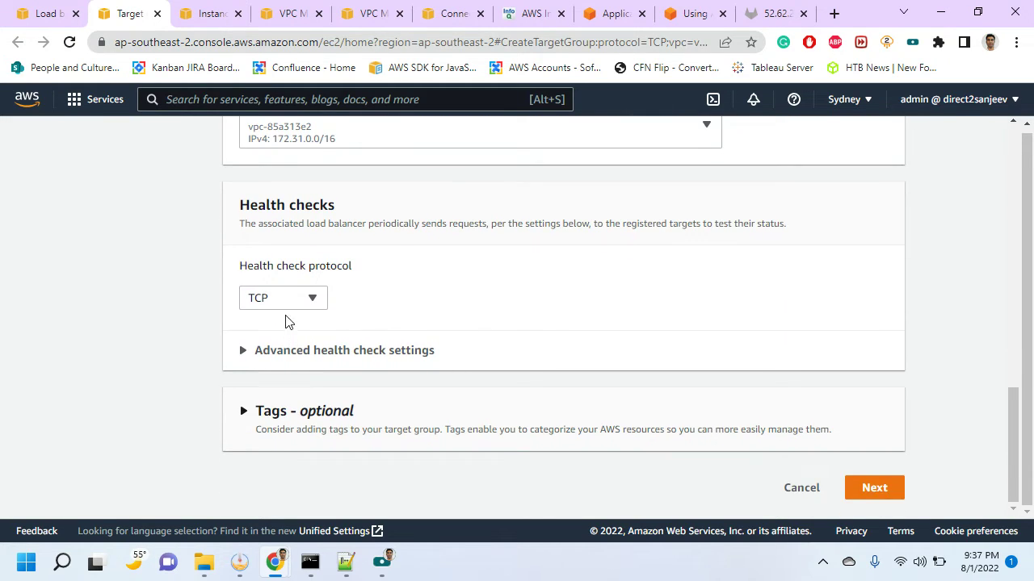
scroll(286, 322, "up", 1)
left_click(316, 433)
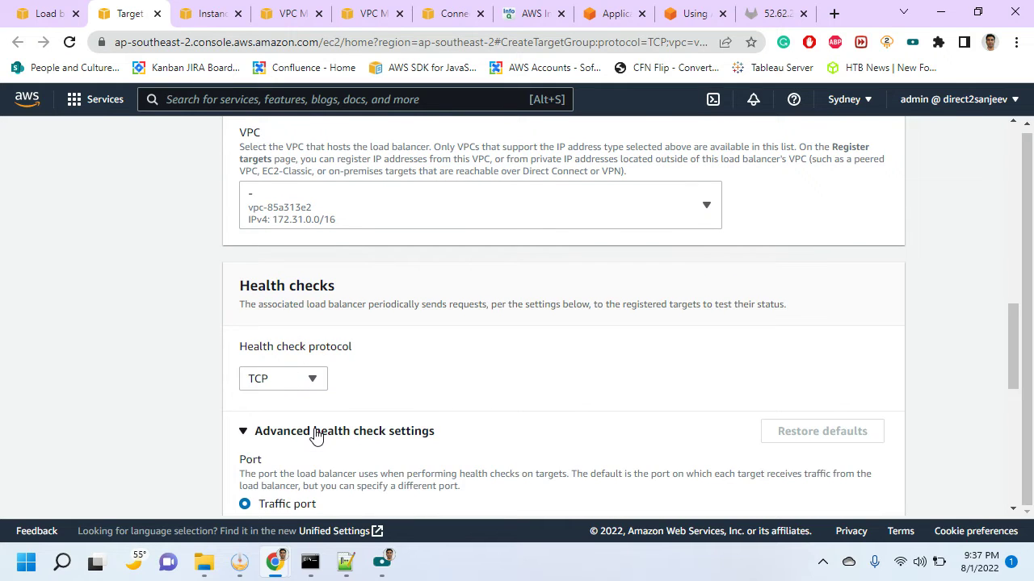
scroll(316, 433, "down", 2)
Check the group's TCP port 80 settings and set the health check protocol to HTTP
left_click(317, 228)
left_click(315, 229)
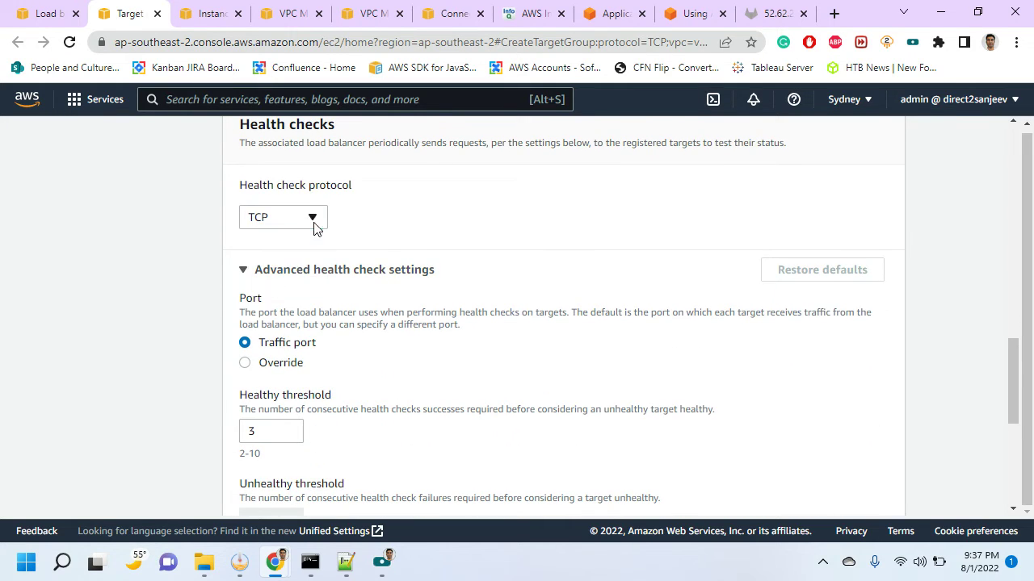
scroll(423, 238, "up", 6)
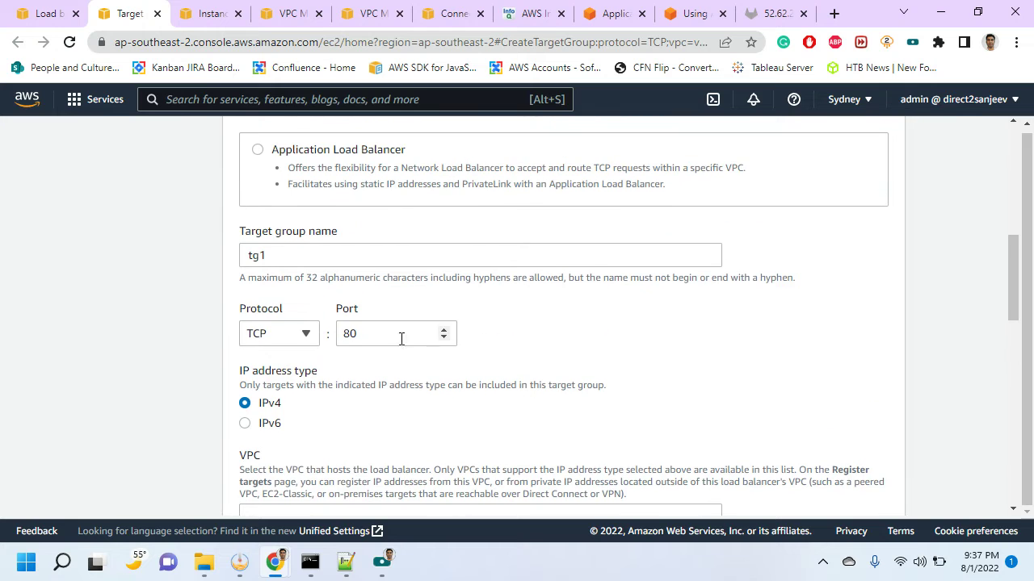
scroll(396, 354, "down", 4)
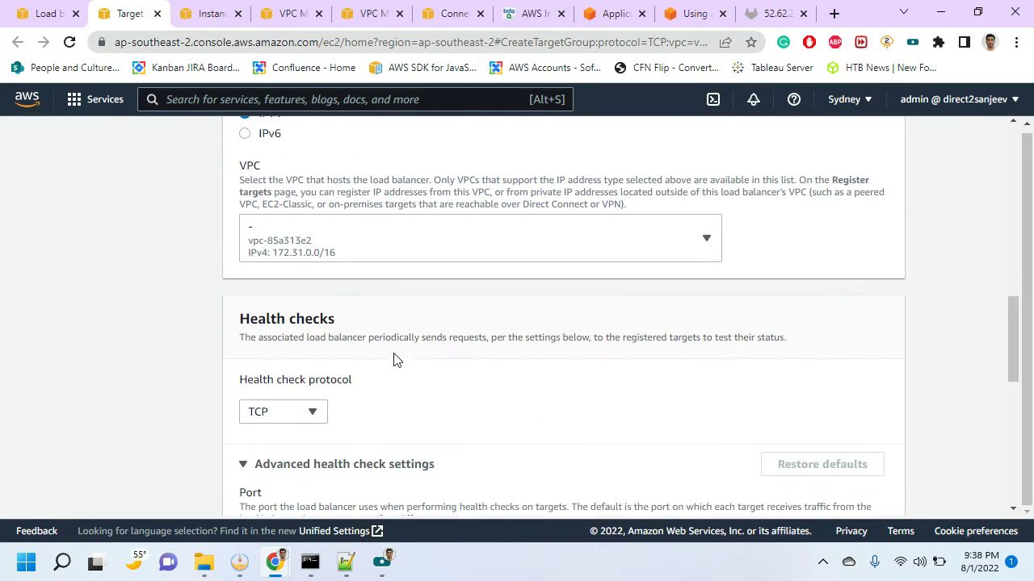
left_click(316, 379)
left_click(299, 428)
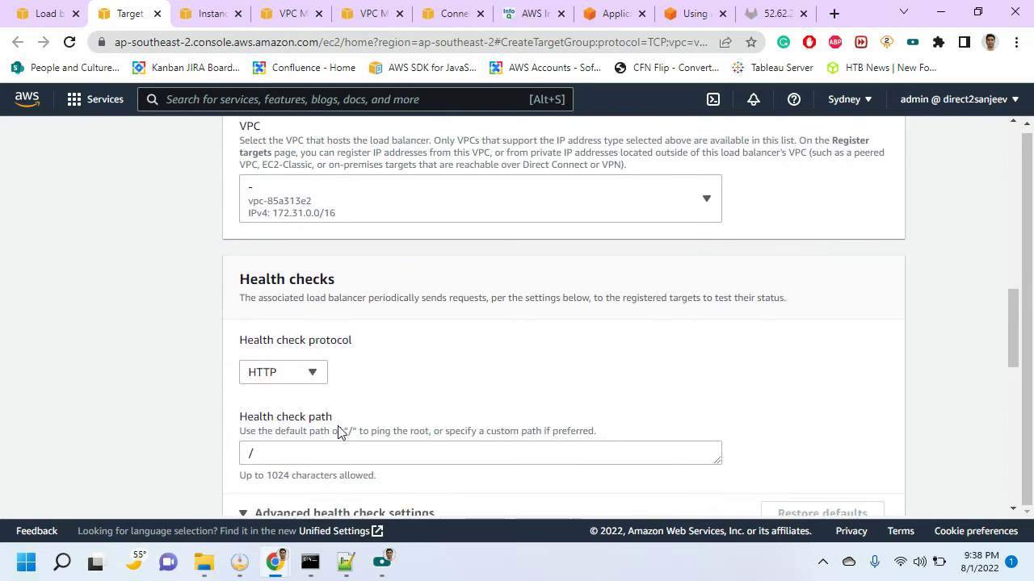
Set the health check path to /users/sign_in
scroll(353, 342, "down", 2)
left_click(348, 296)
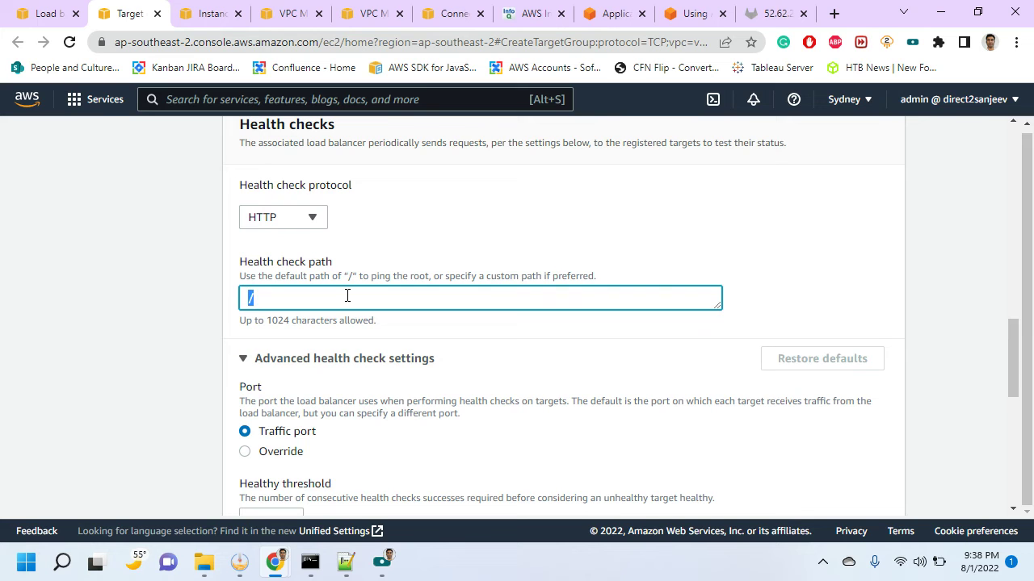
key("BackSpace")
type("users/sign_in")
left_click(249, 294)
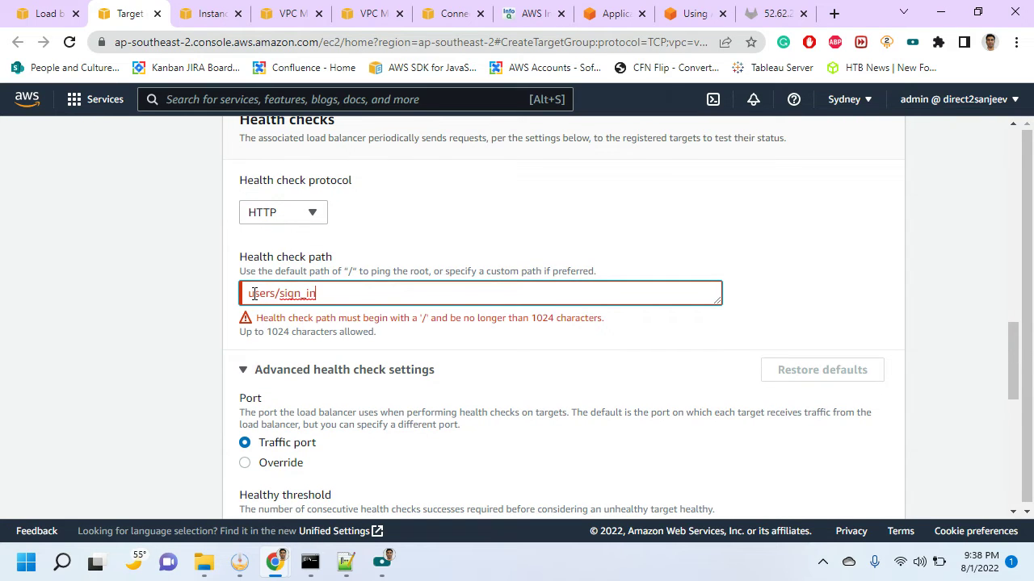
type("/")
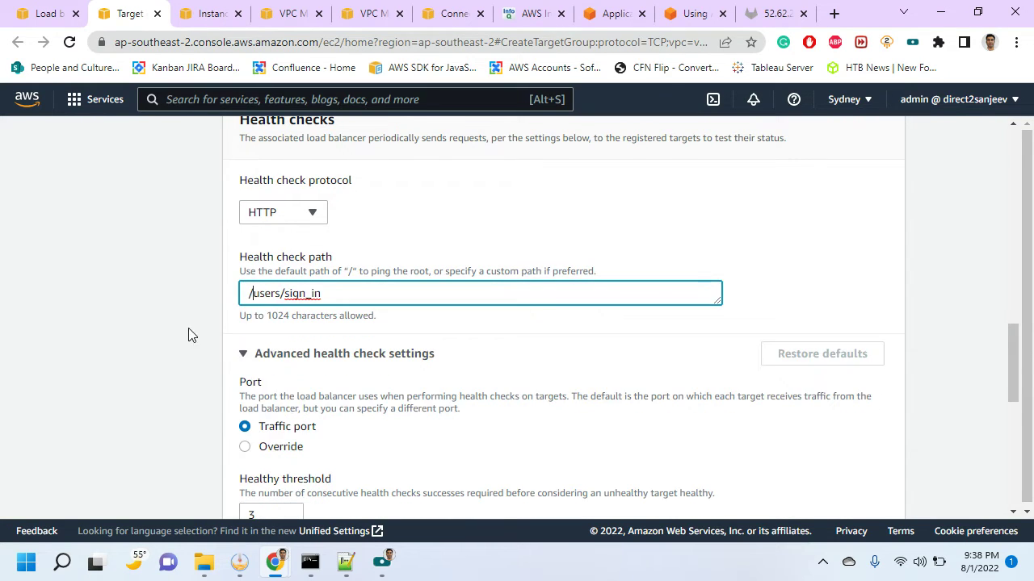
left_click(187, 334)
left_click(391, 287)
Keep the advanced health check settings as they are and continue to registering the IP targets
scroll(216, 379, "down", 1)
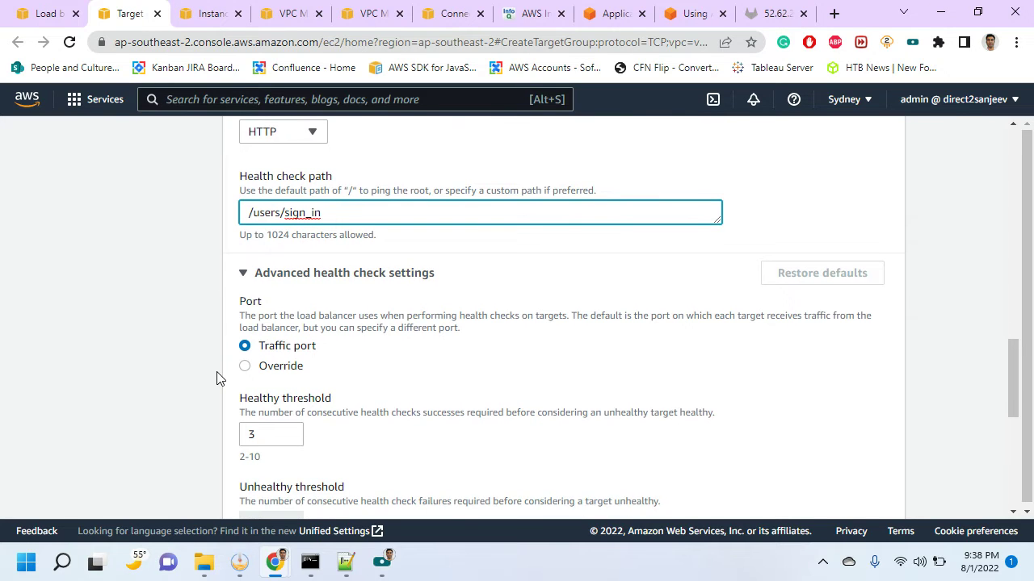
scroll(216, 378, "down", 2)
scroll(500, 453, "down", 1)
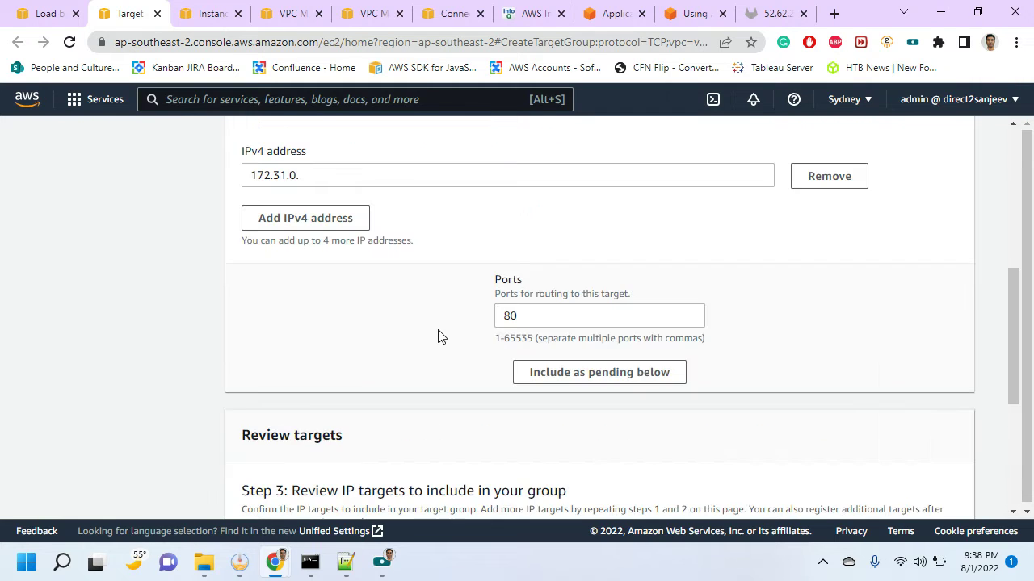
Copy the EC2 instance's private IPv4 address and enter it, 172.31.17.230, as the target group's IPv4 target
scroll(440, 335, "up", 1)
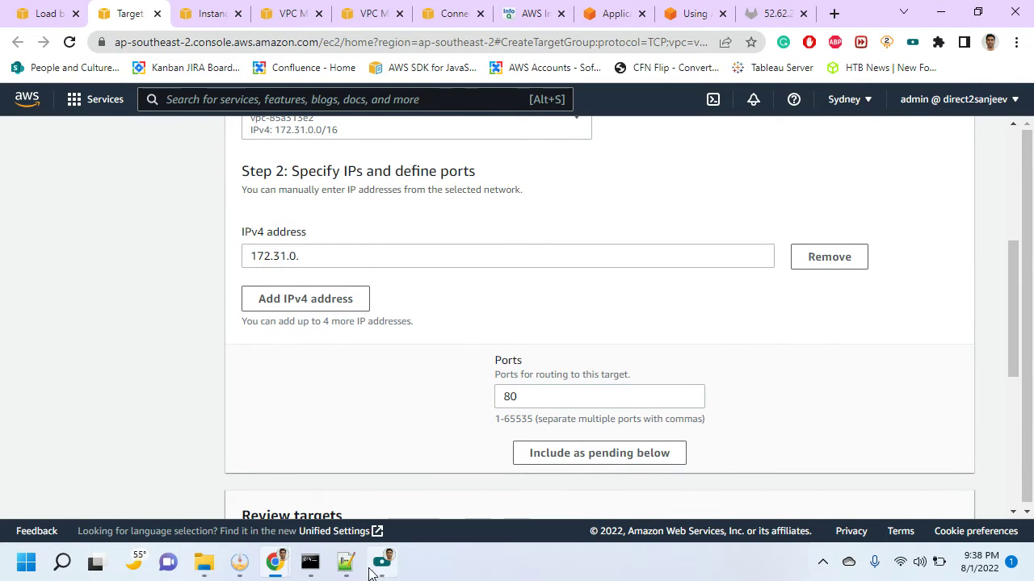
left_click(186, 10)
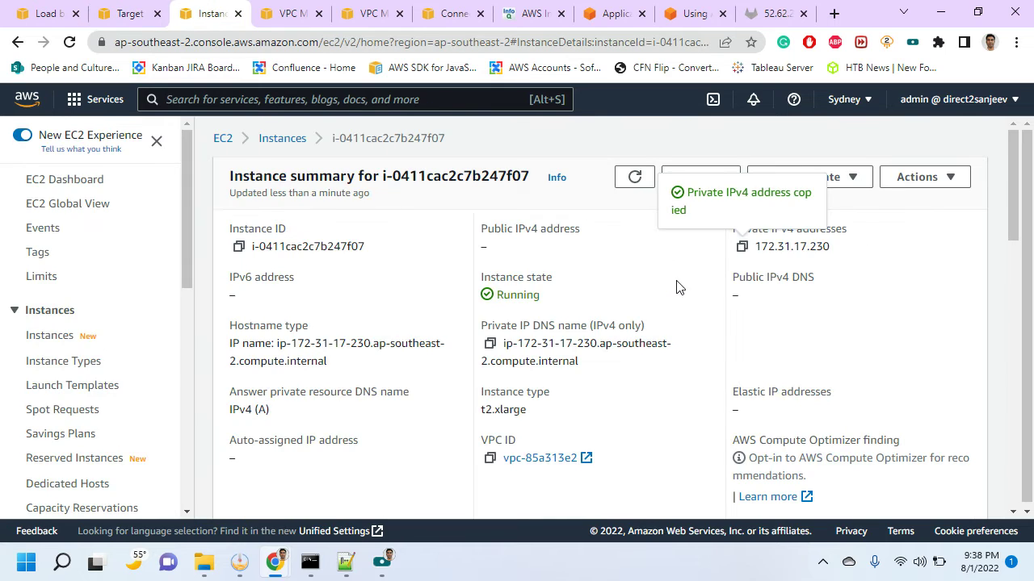
left_click(742, 247)
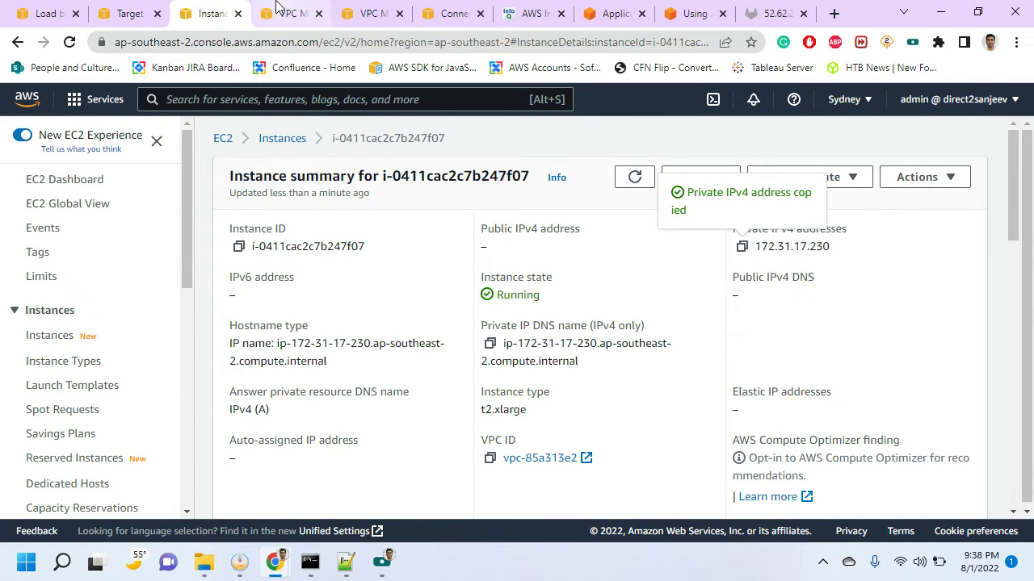
left_click(135, 9)
left_click(346, 255)
key("ctrl+a")
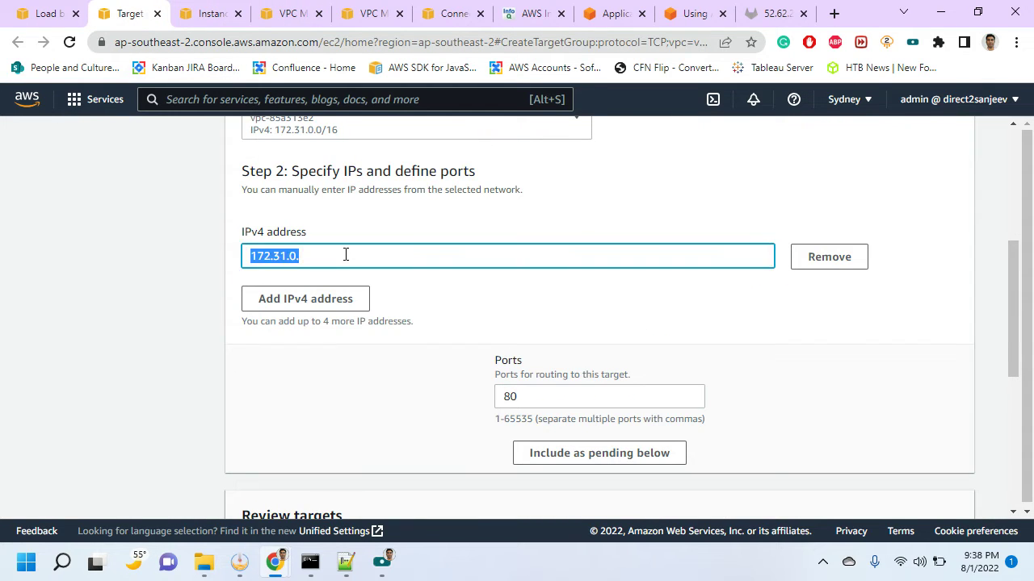
key("ctrl+v")
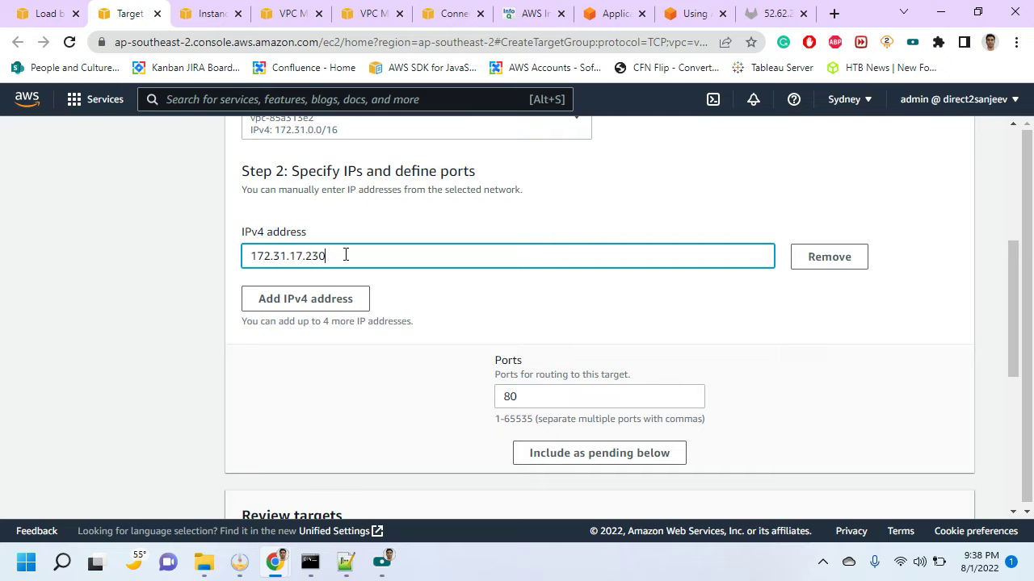
Include the IP target on port 80 as pending, review its availability zone, and create the target group
left_click(566, 455)
scroll(442, 401, "down", 4)
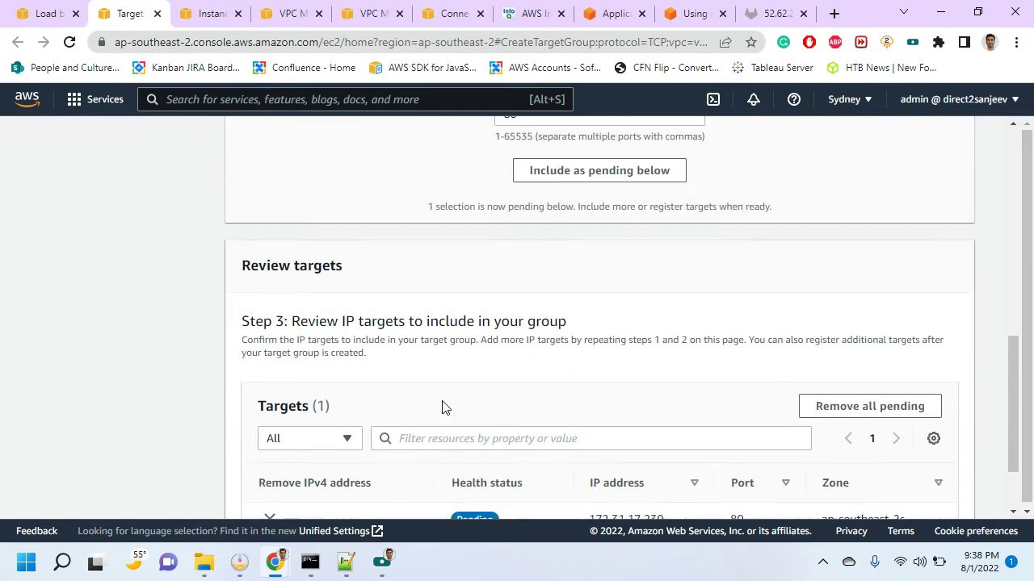
scroll(443, 401, "down", 2)
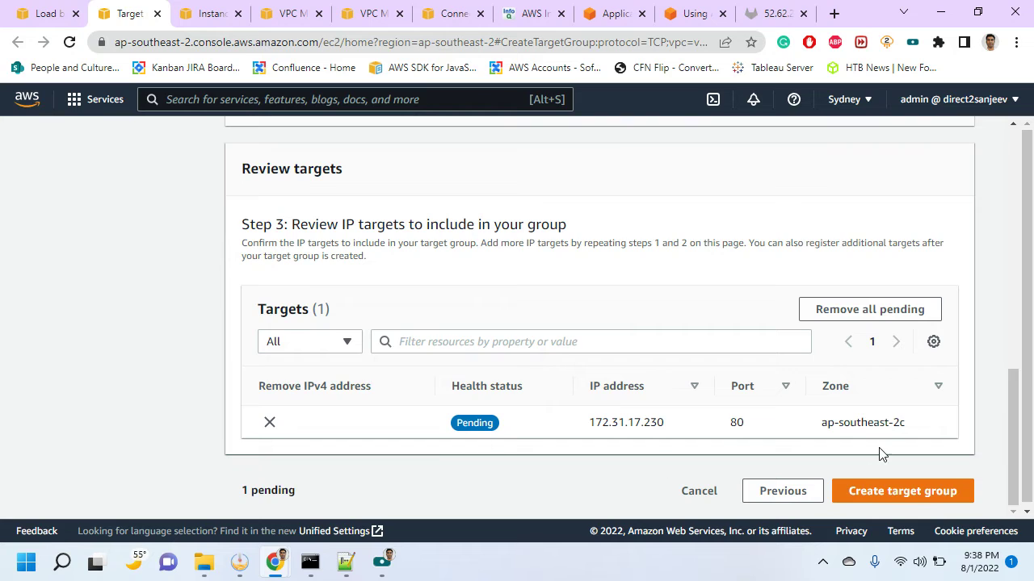
left_click_drag(826, 420, 933, 432)
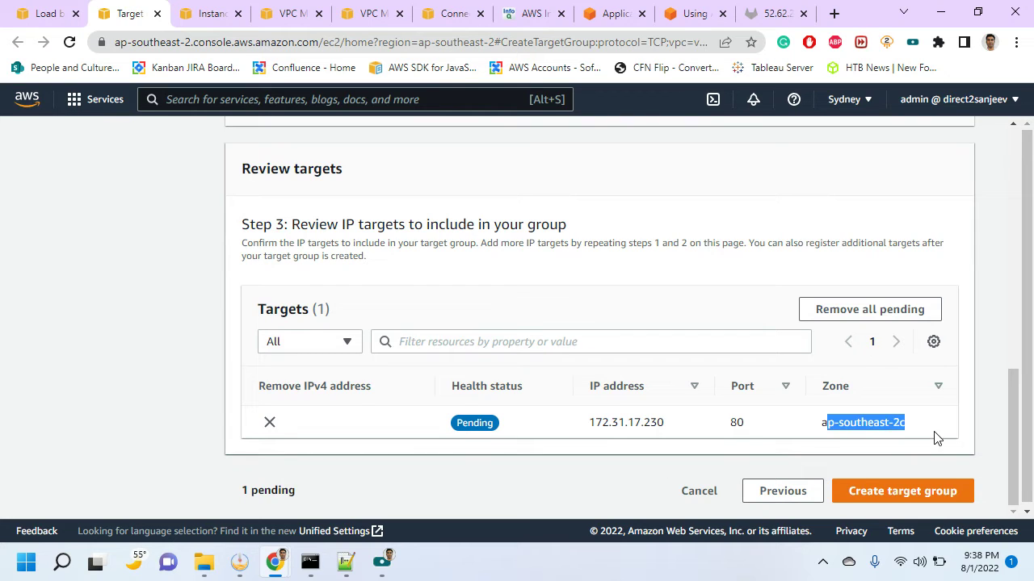
left_click(934, 432)
triple_click(933, 432)
left_click(933, 427)
triple_click(929, 426)
left_click(921, 430)
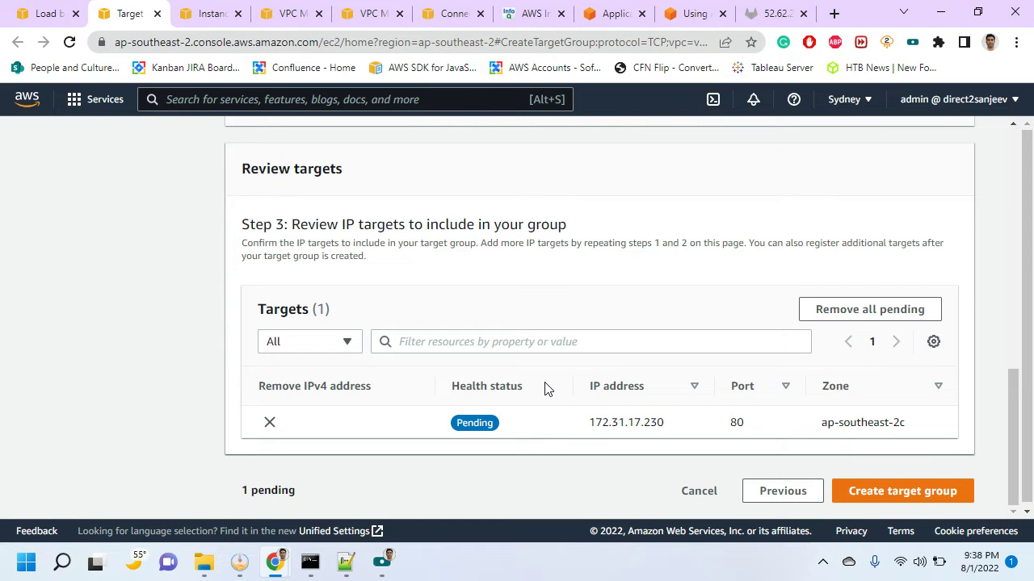
left_click(889, 497)
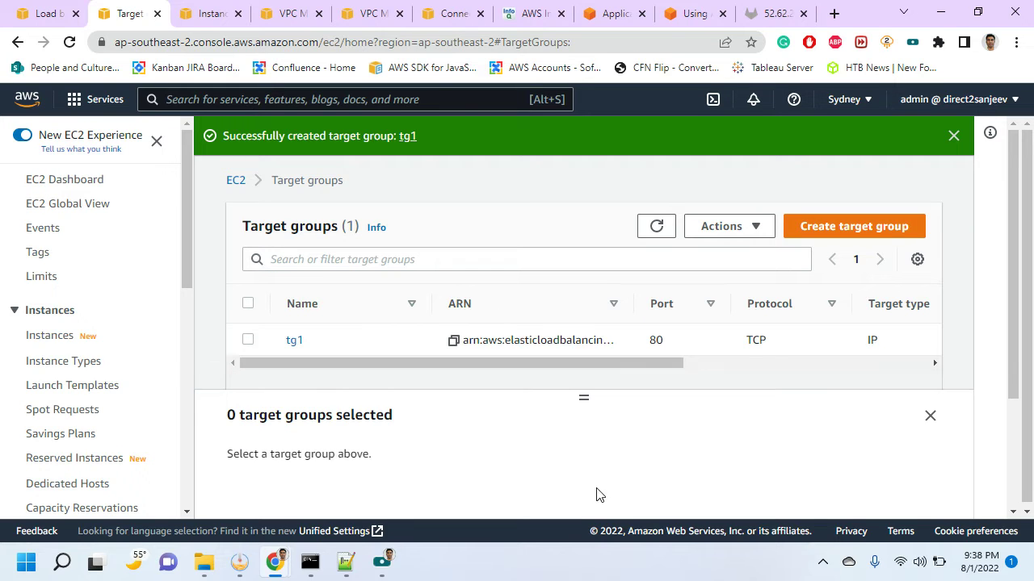
Open target group tg1 and check its health check settings, registered targets and load balancer association
left_click(295, 343)
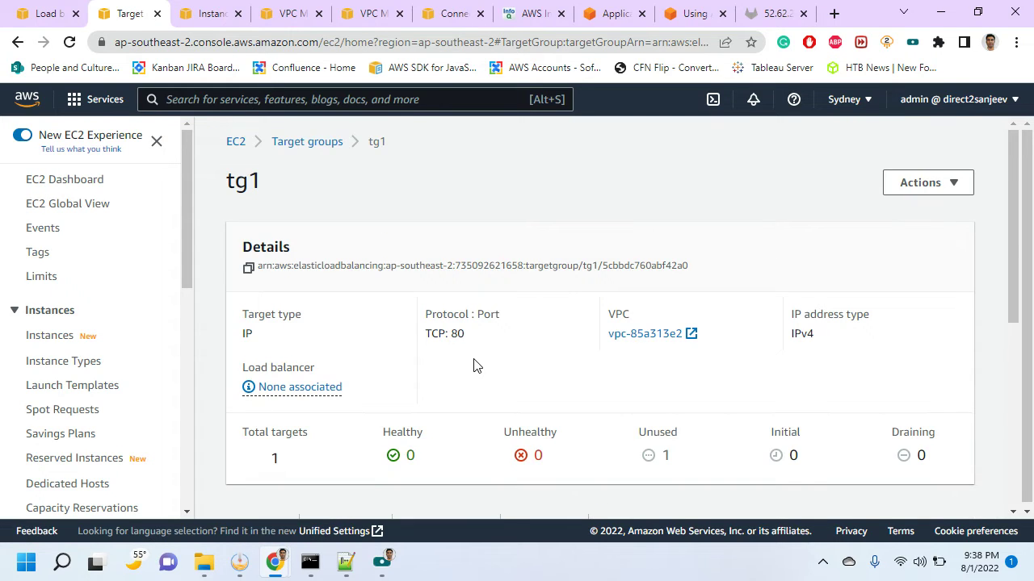
scroll(477, 366, "down", 3)
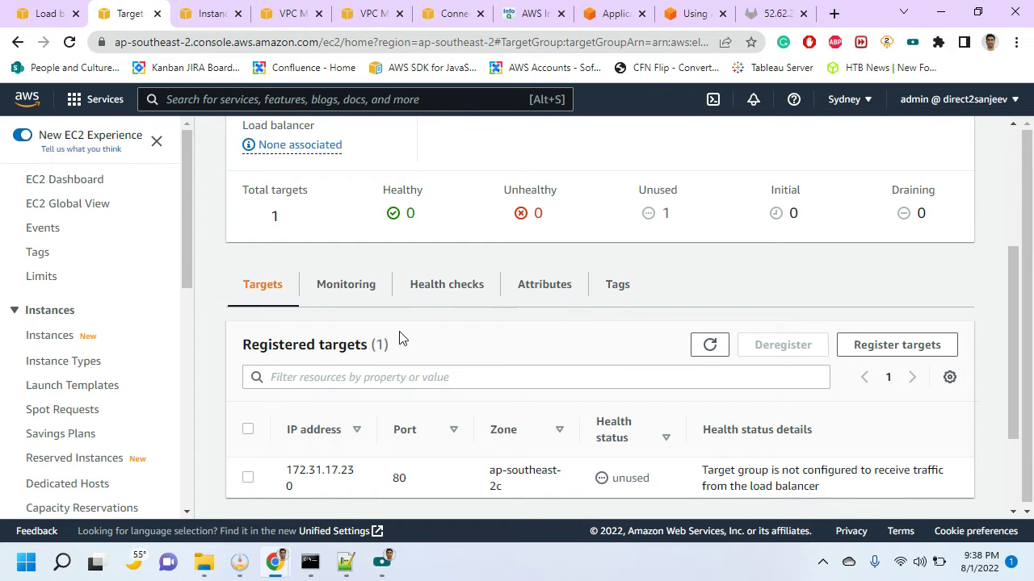
left_click(421, 291)
scroll(430, 362, "down", 2)
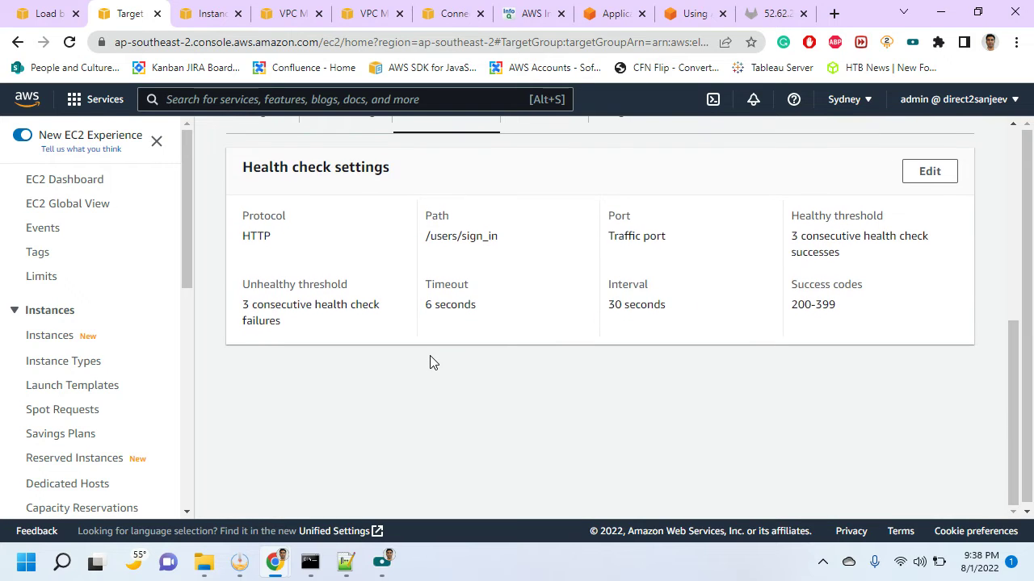
scroll(430, 362, "up", 2)
left_click(270, 274)
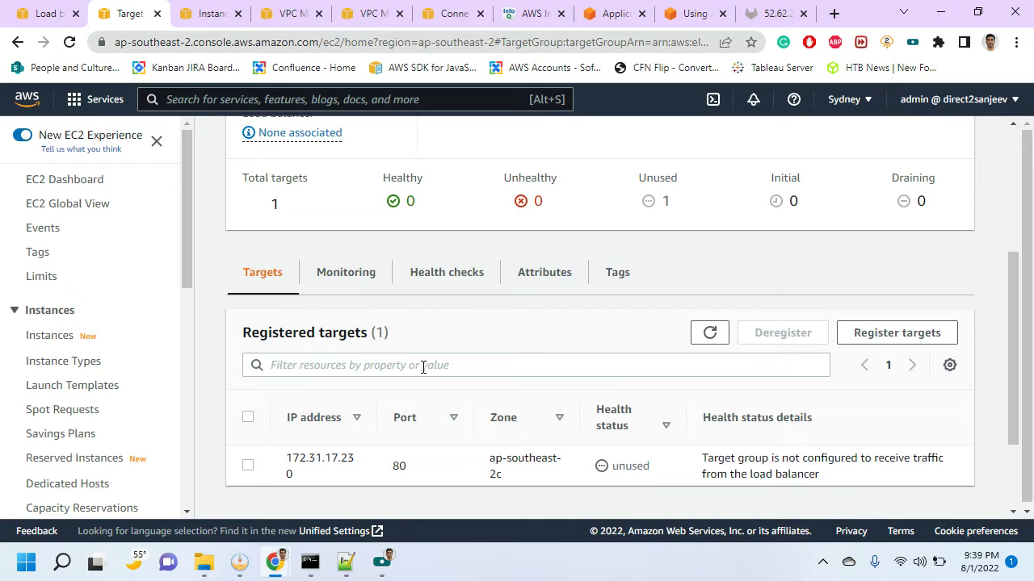
scroll(618, 375, "up", 2)
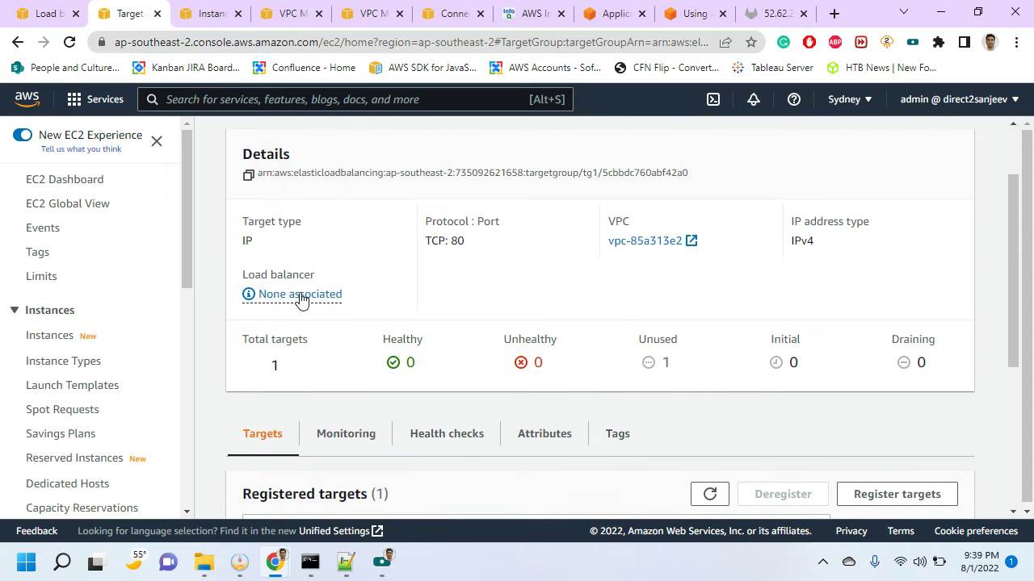
Refresh the target groups in the load balancer form and forward the TCP:80 listener to tg1
left_click(40, 13)
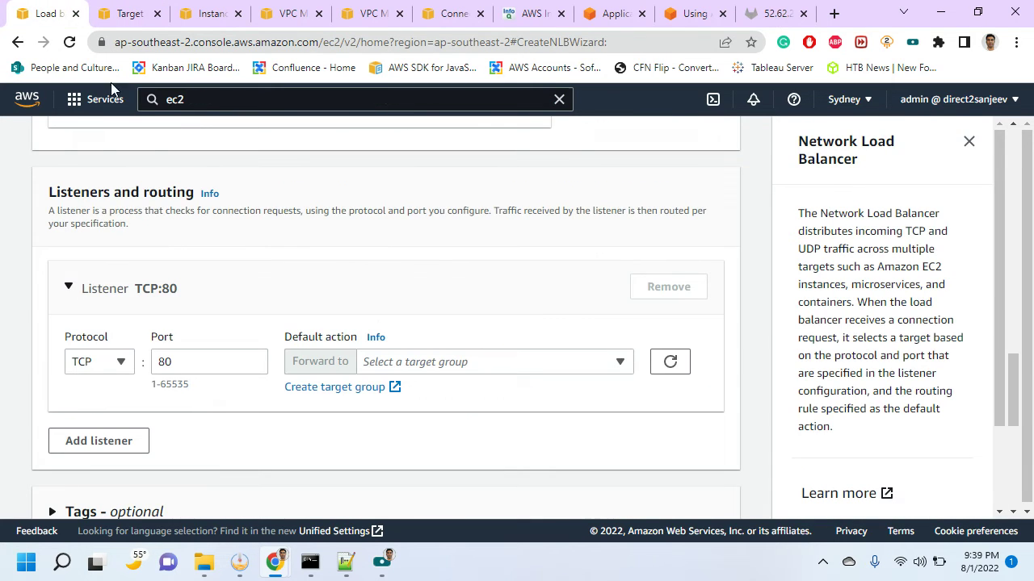
left_click(473, 376)
left_click(677, 364)
left_click(515, 376)
left_click(486, 427)
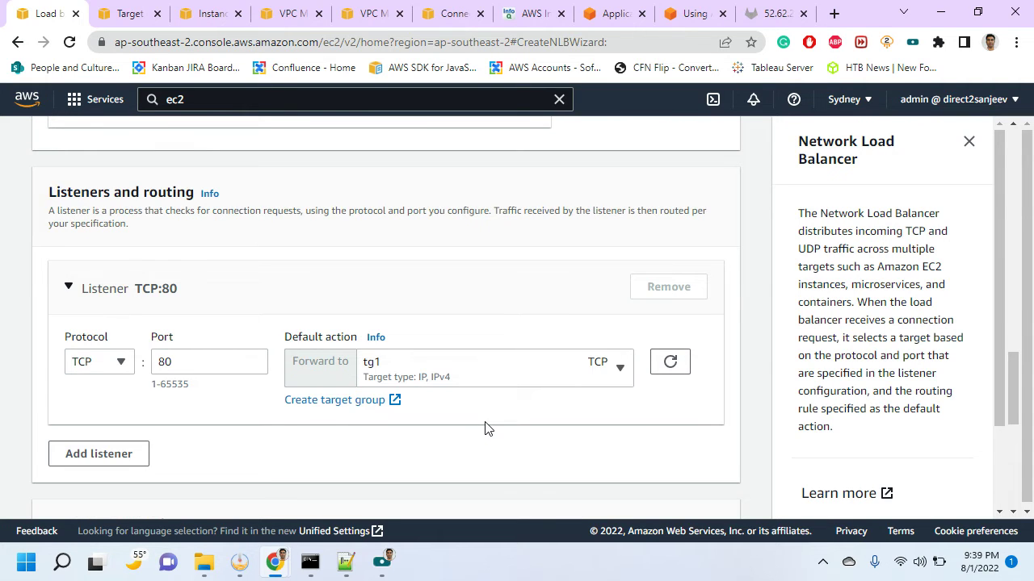
Review the summary, network mapping and Elastic IP settings, and create the load balancer
scroll(486, 428, "down", 3)
scroll(486, 428, "down", 3)
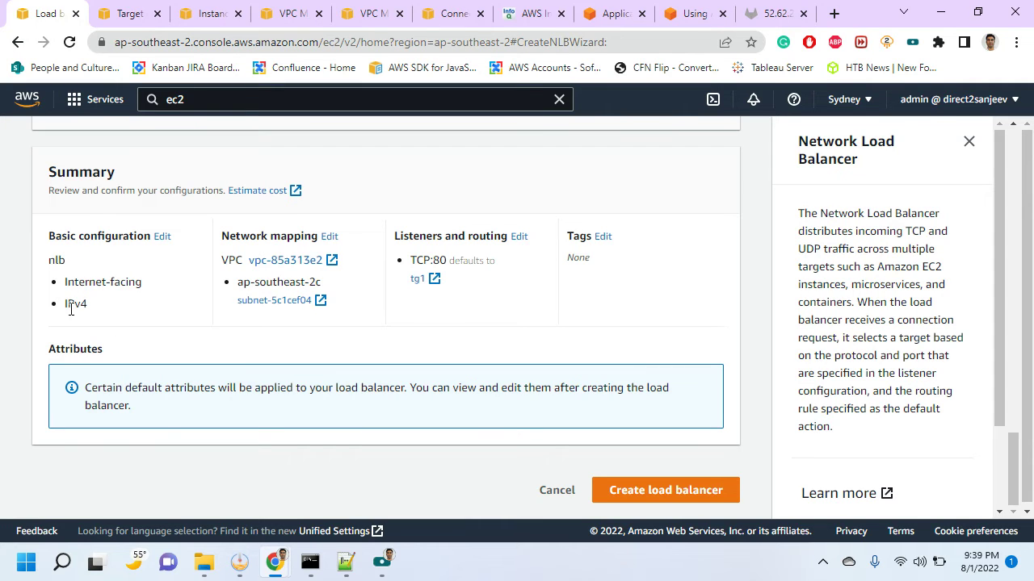
triple_click(293, 282)
left_click(332, 349)
scroll(432, 307, "up", 15)
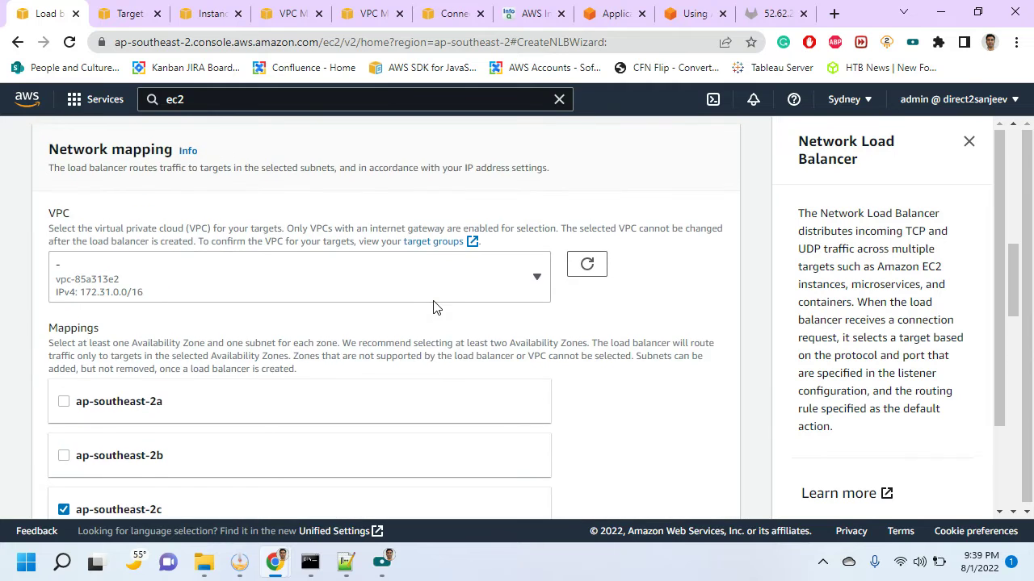
scroll(433, 307, "down", 4)
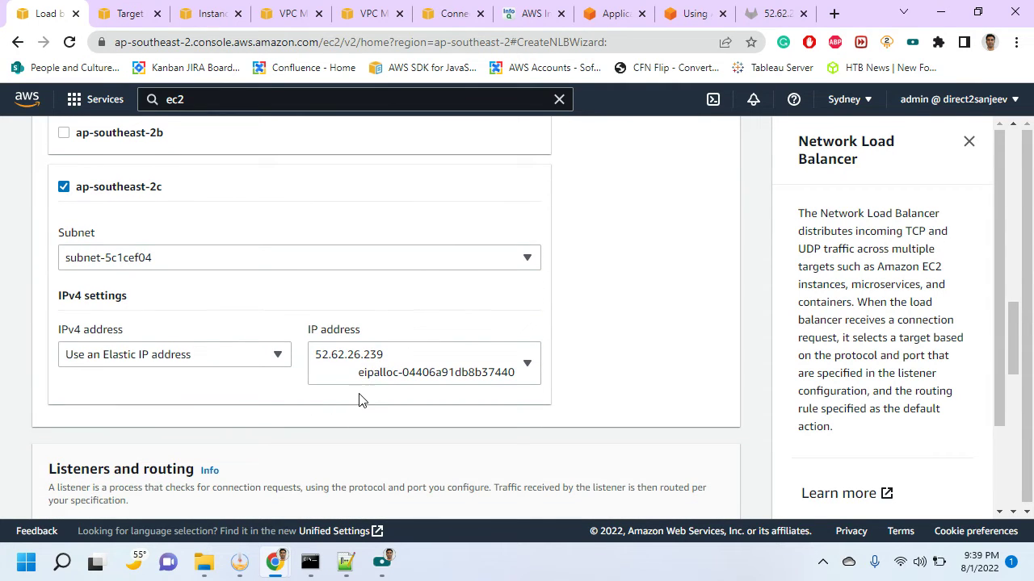
scroll(361, 401, "down", 10)
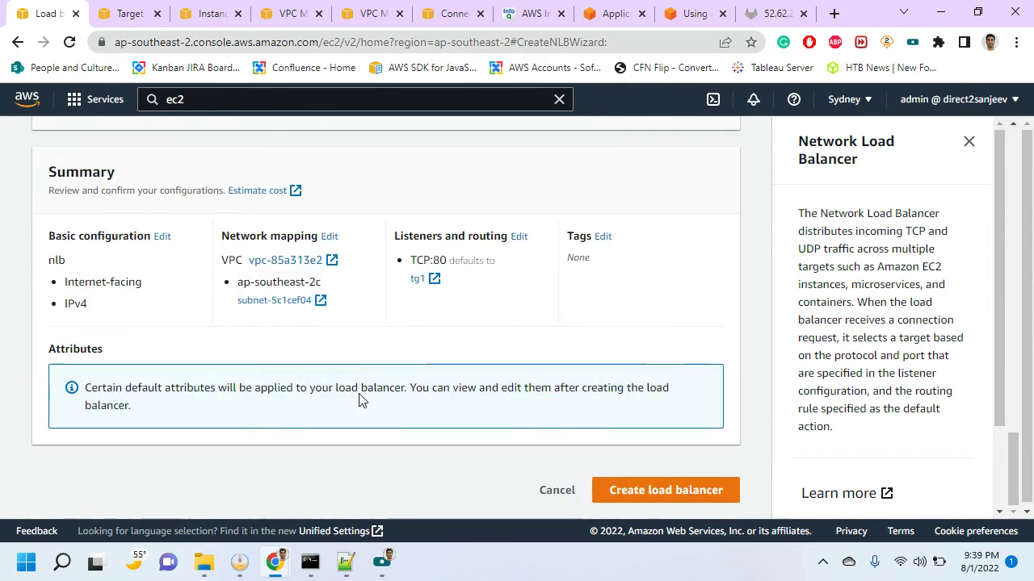
left_click(646, 499)
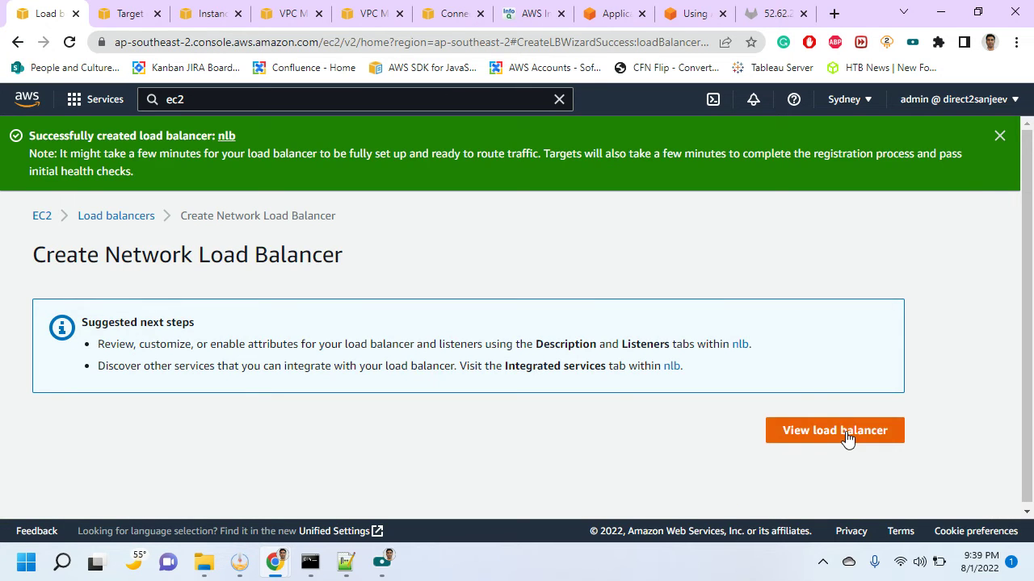
View the new load balancer nlb, narrow the State column, and refresh the list to check its provisioning state
left_click(846, 438)
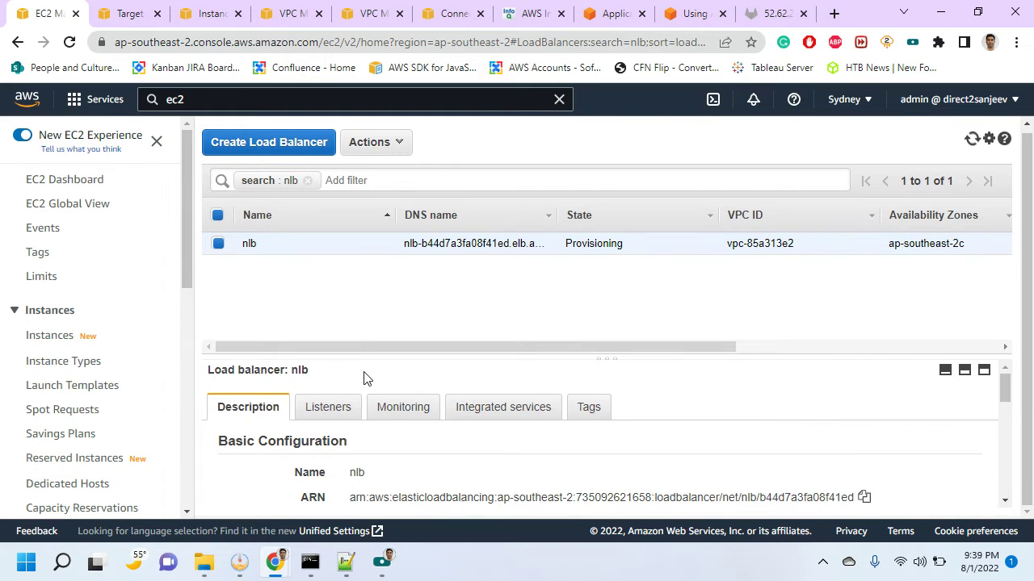
scroll(363, 376, "down", 2)
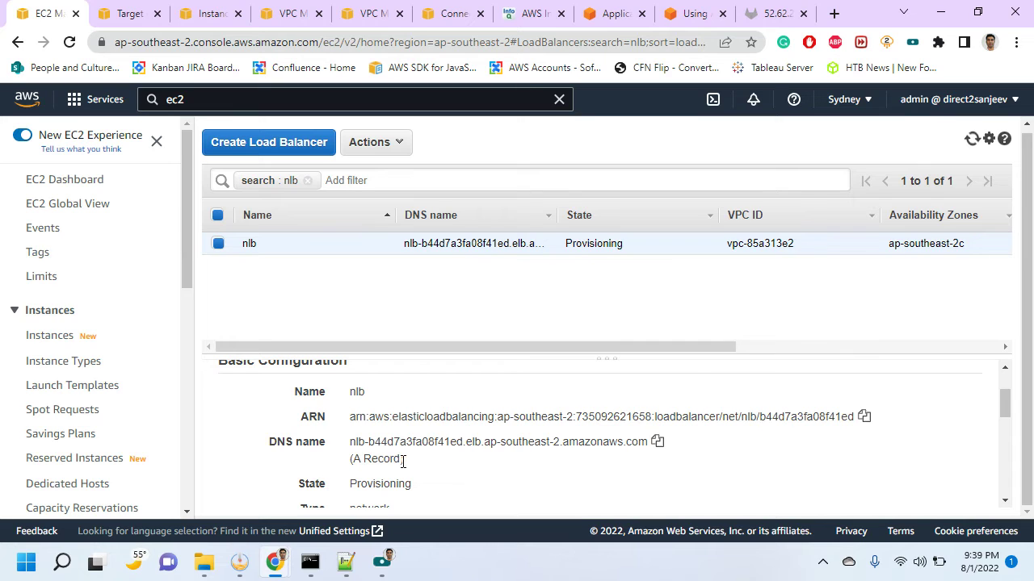
scroll(464, 277, "up", 1)
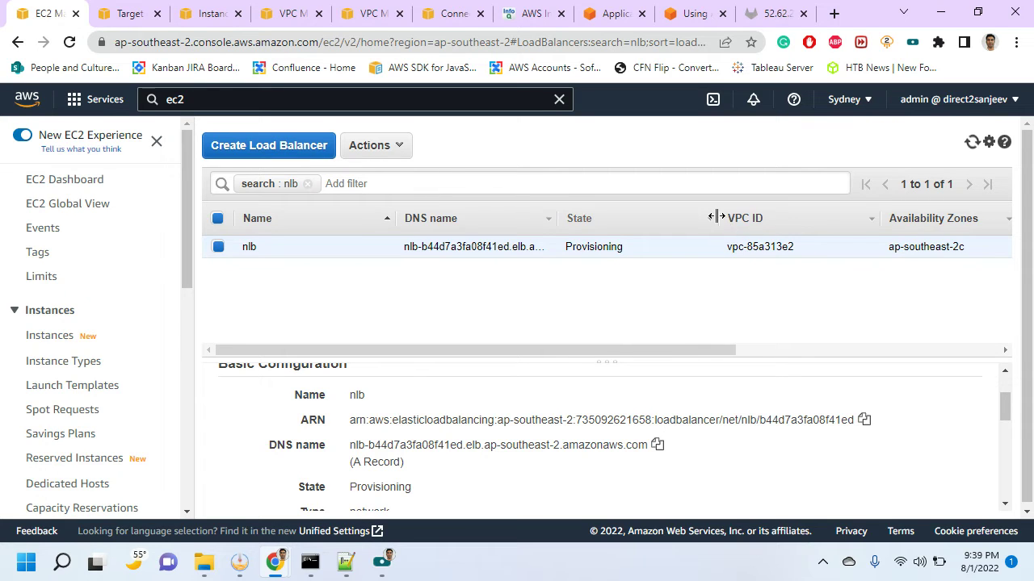
left_click_drag(717, 218, 673, 216)
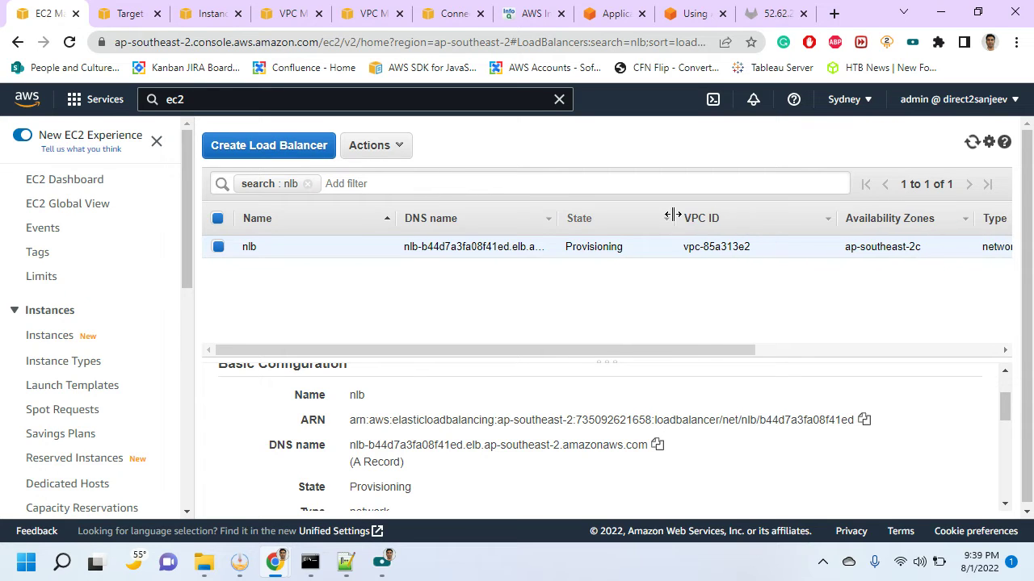
left_click(971, 143)
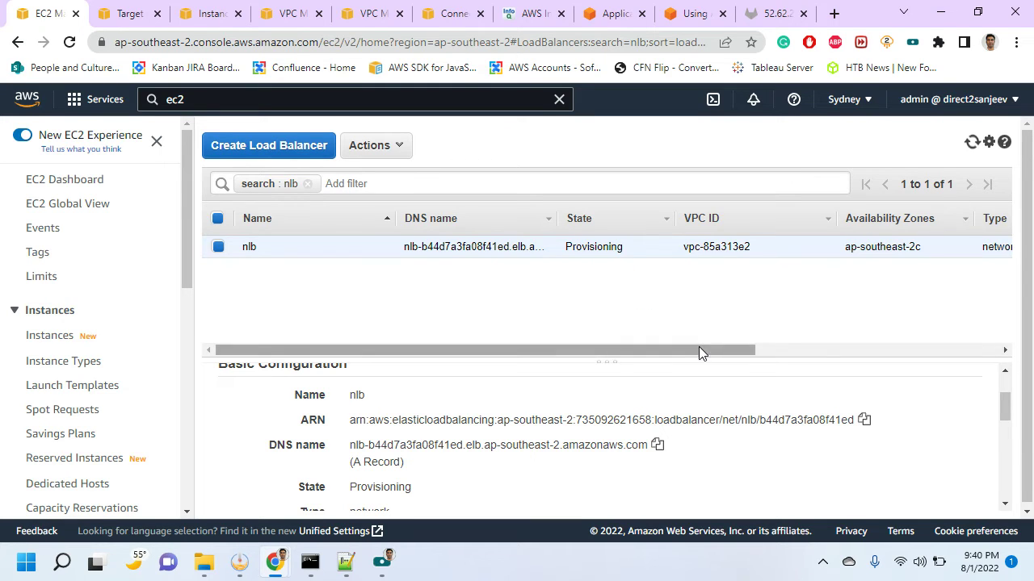
left_click_drag(698, 349, 554, 364)
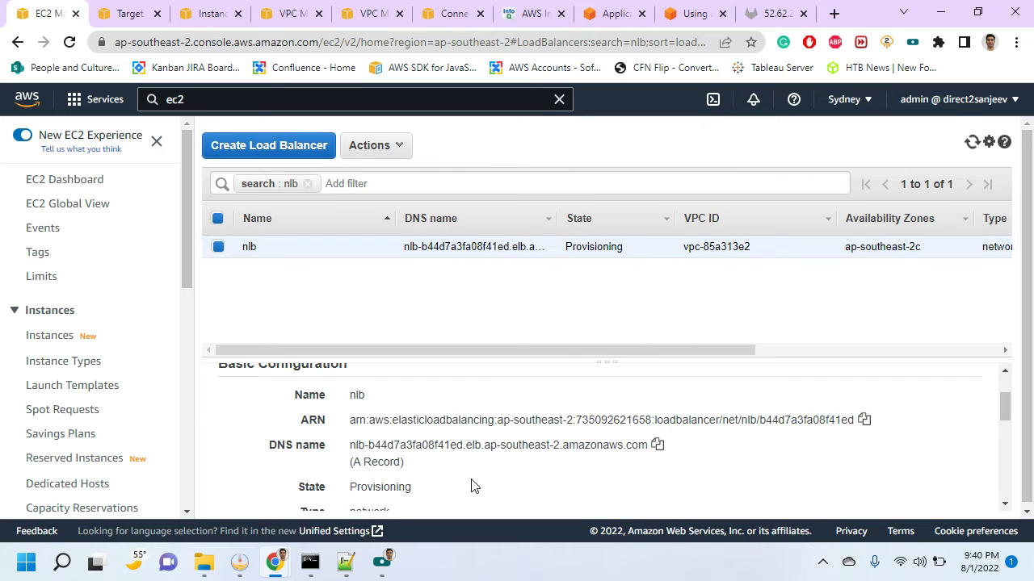
Check the Elastic IP assigned to nlb and the public IPv4 address field of the EC2 instance
scroll(474, 485, "down", 5)
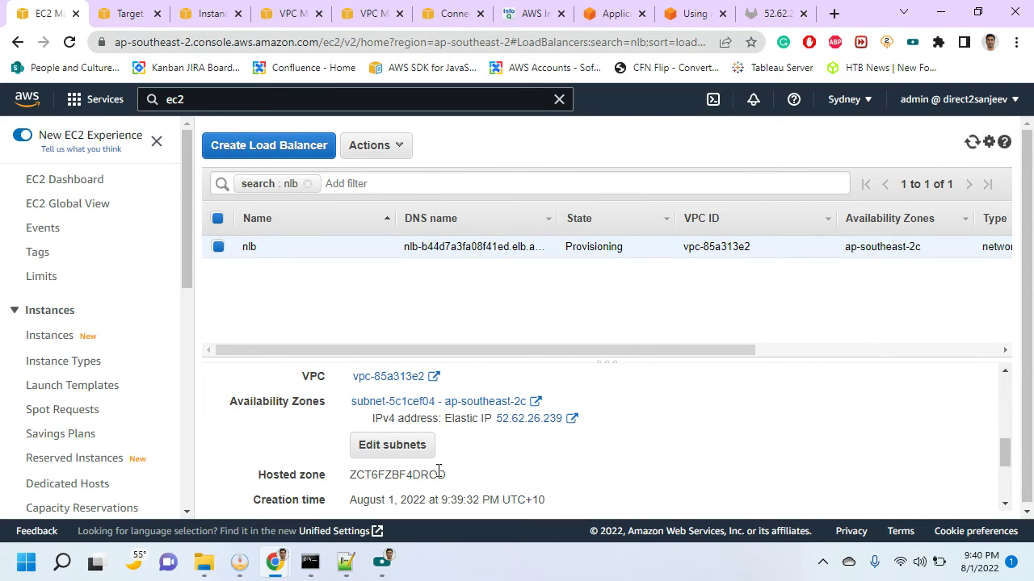
triple_click(462, 418)
left_click(497, 449)
left_click(206, 14)
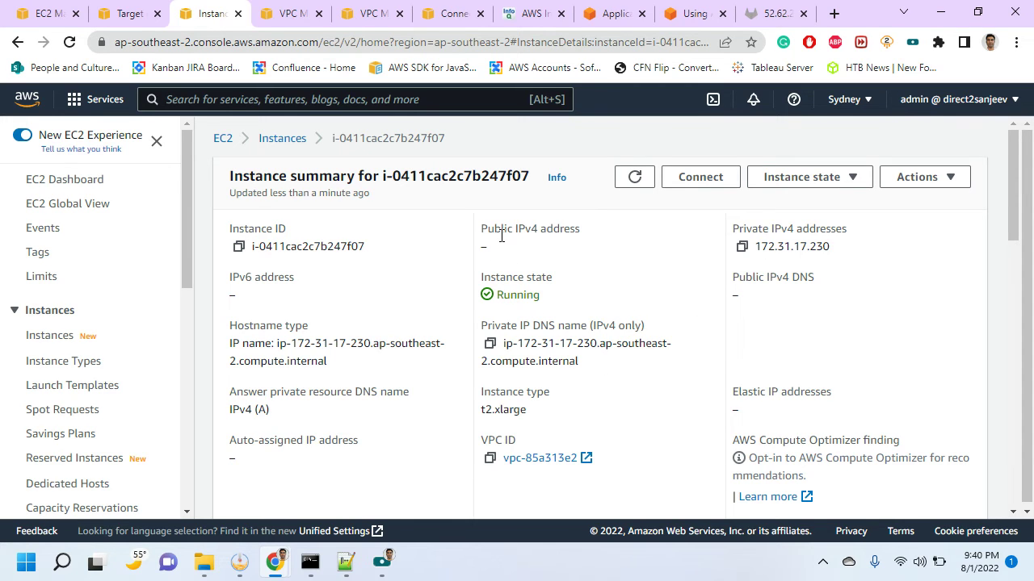
left_click_drag(501, 233, 554, 237)
left_click(558, 240)
Return to the load balancer list, refresh its state, and copy nlb's DNS name
left_click(49, 13)
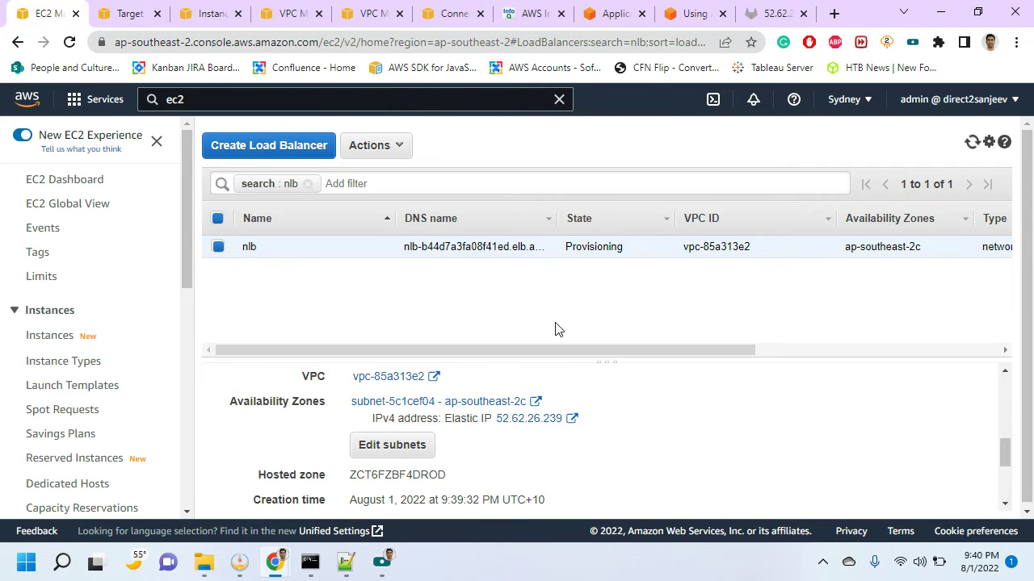
left_click(971, 144)
left_click(971, 144)
scroll(480, 464, "up", 4)
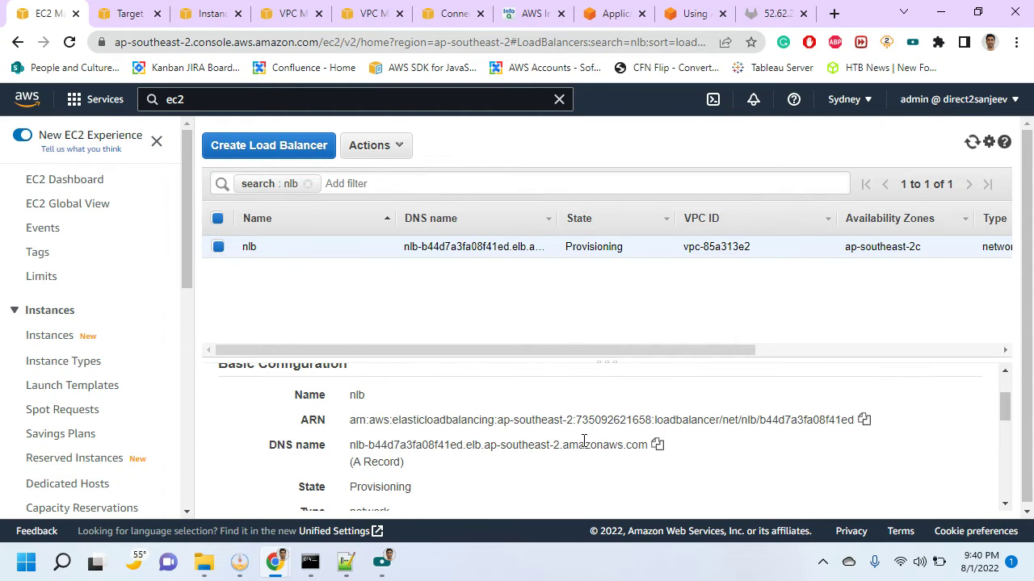
left_click(658, 445)
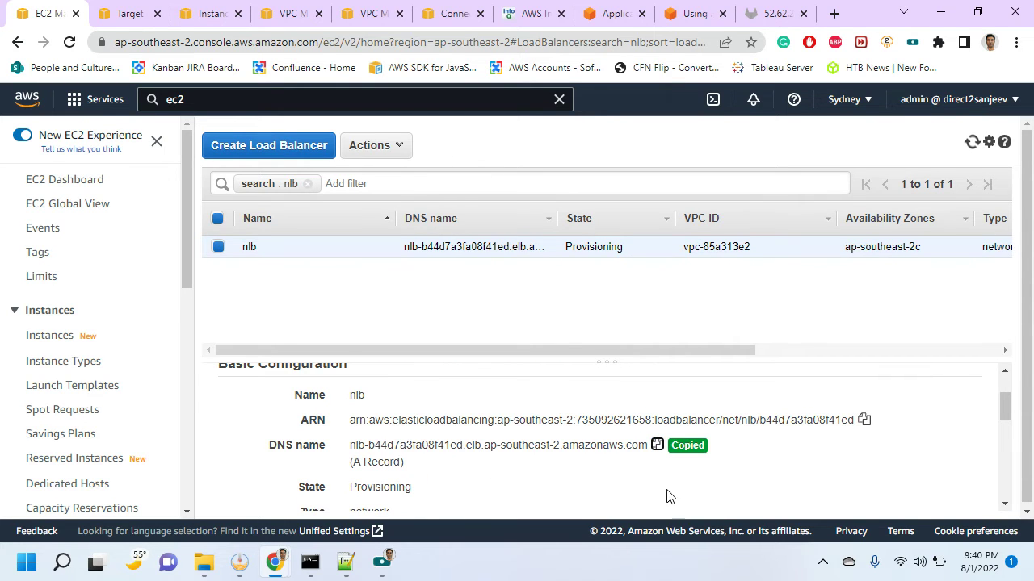
Reload the GitLab sign-in page at 52.62.26.239/users/sign_in and highlight the IP address in its URL
left_click(770, 14)
left_click(188, 134)
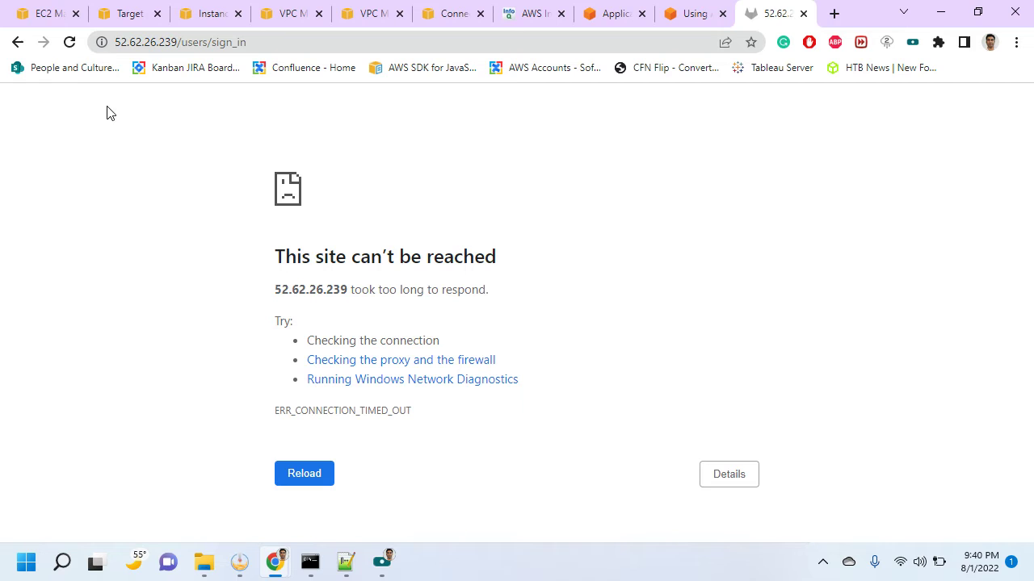
left_click(66, 46)
left_click_drag(177, 42, 58, 30)
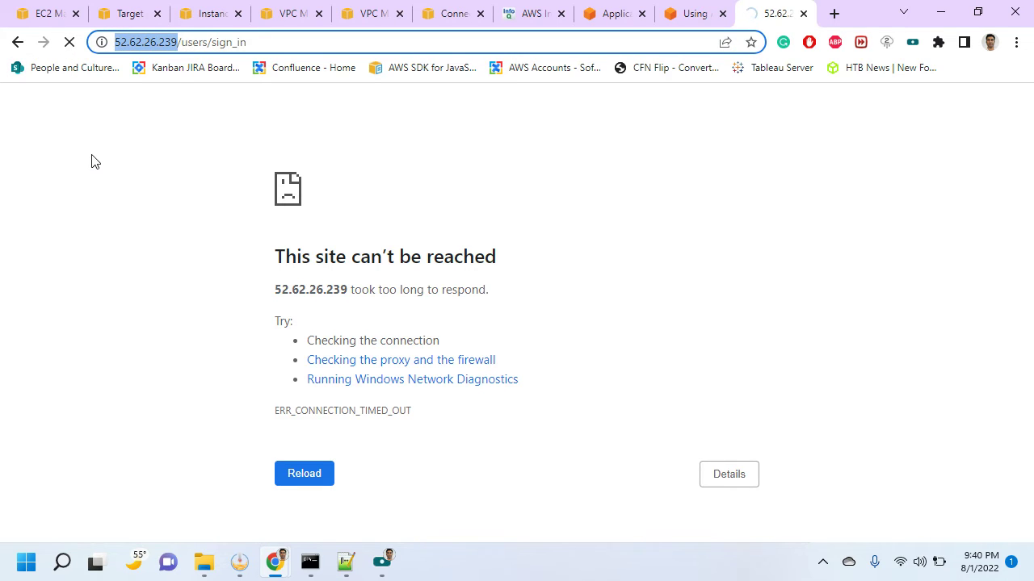
key("ctrl+v")
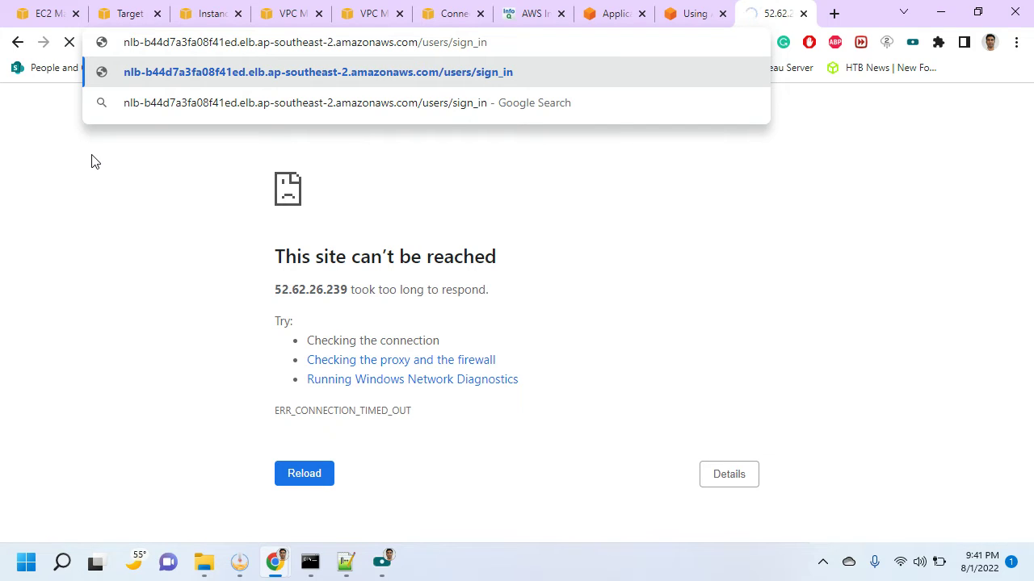
key("Home")
type("http://")
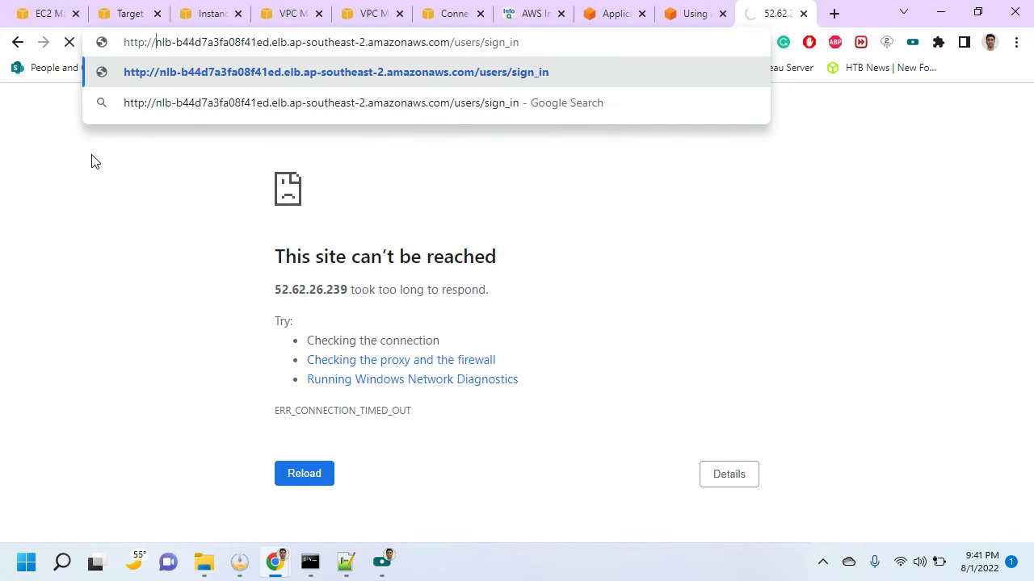
key("Return")
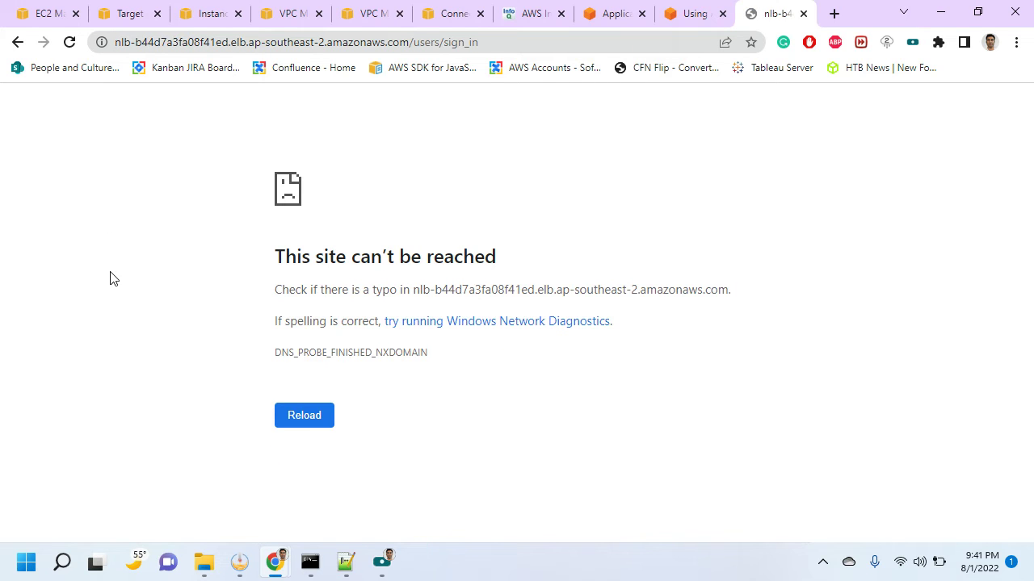
left_click(50, 13)
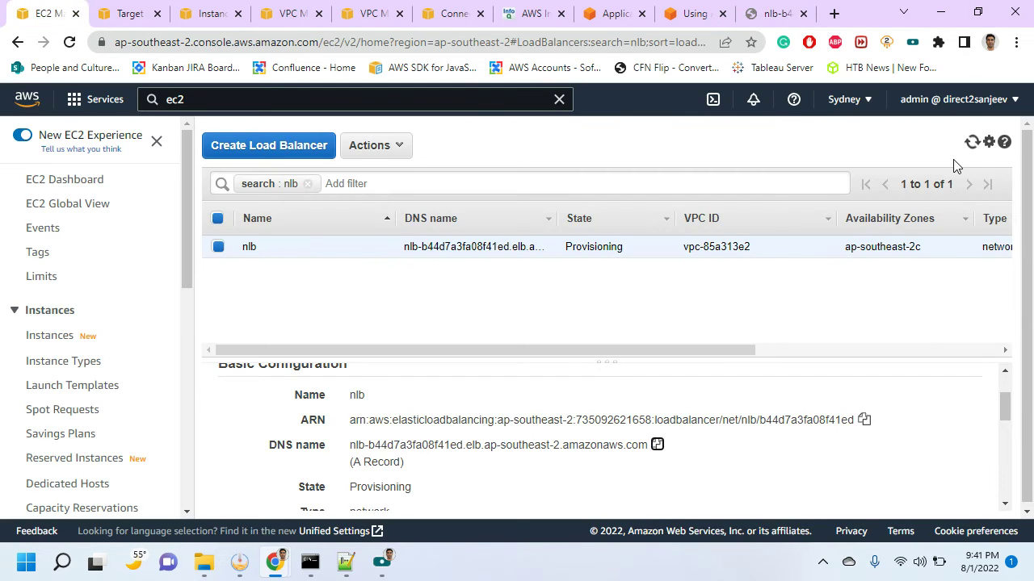
left_click(972, 142)
Switch to Command Prompt and run nslookup on nlb's DNS name copied from the load balancer details
left_click(308, 570)
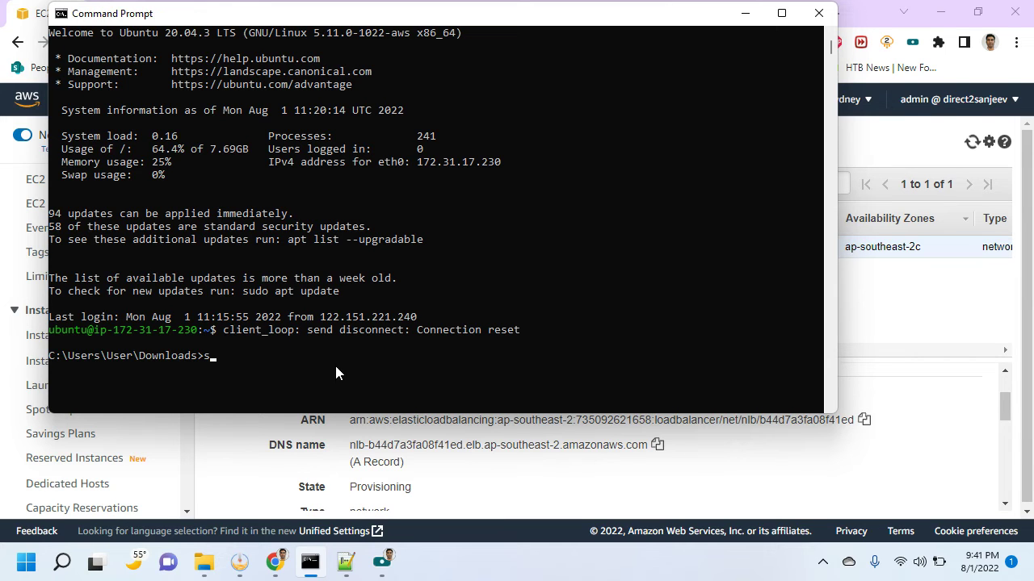
type("s")
key("Return")
key("Return")
key("Return")
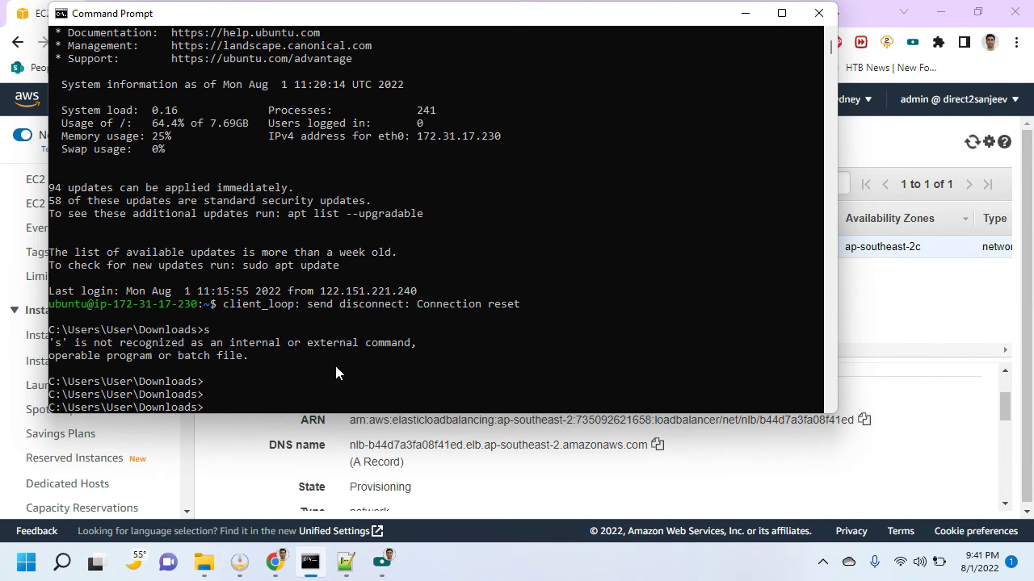
type("nslookup")
key("alt+Tab")
left_click(657, 446)
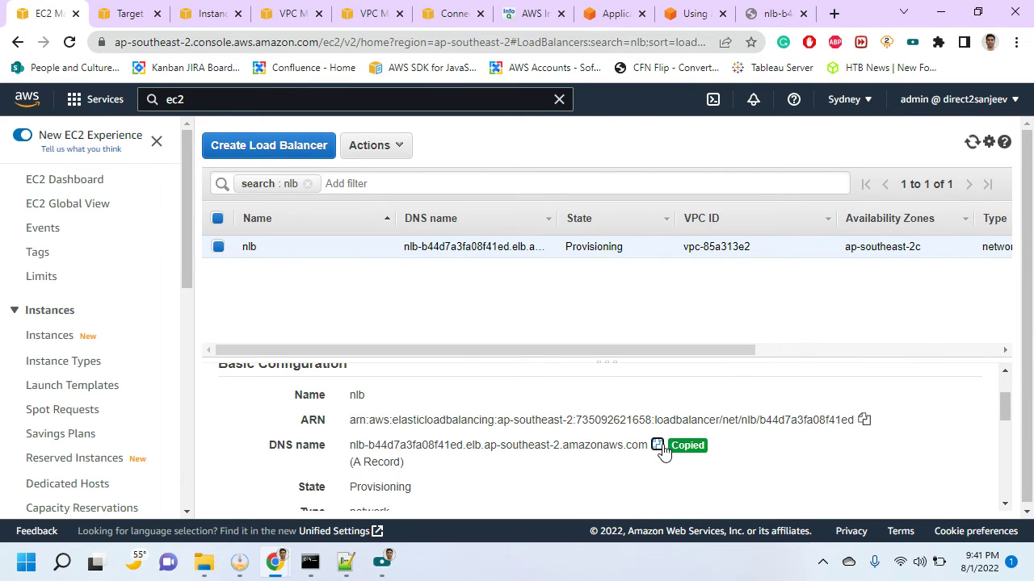
key("alt+Tab")
key("ctrl+v")
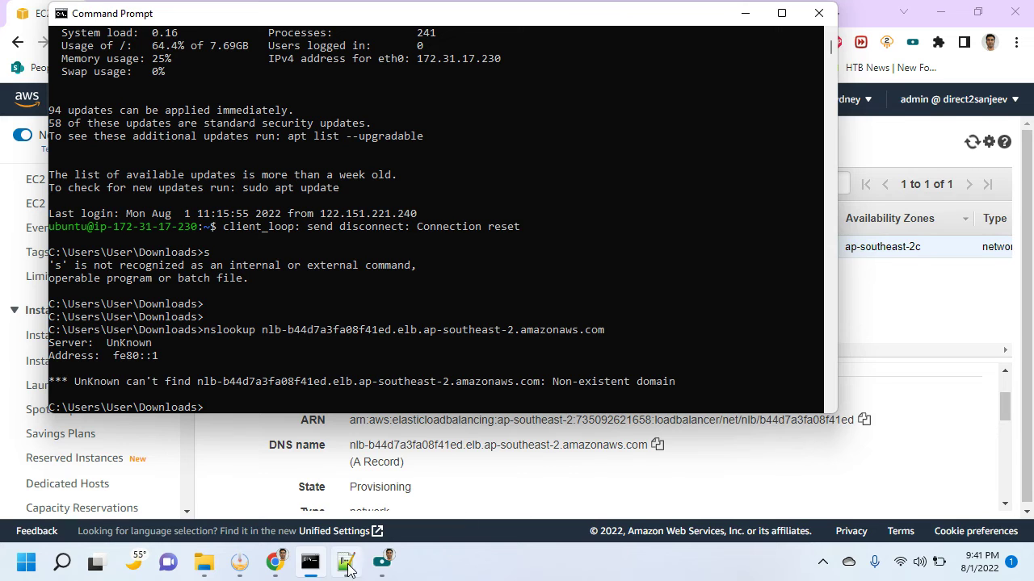
Refresh nlb's state in the load balancer list and rerun the nslookup of its DNS name in Command Prompt
left_click(279, 560)
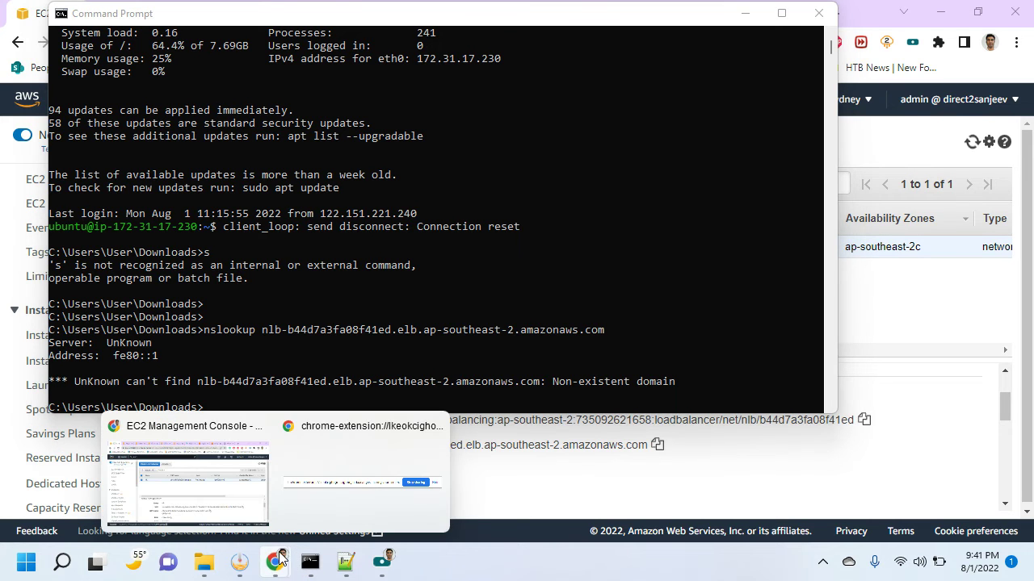
left_click(202, 497)
left_click(971, 144)
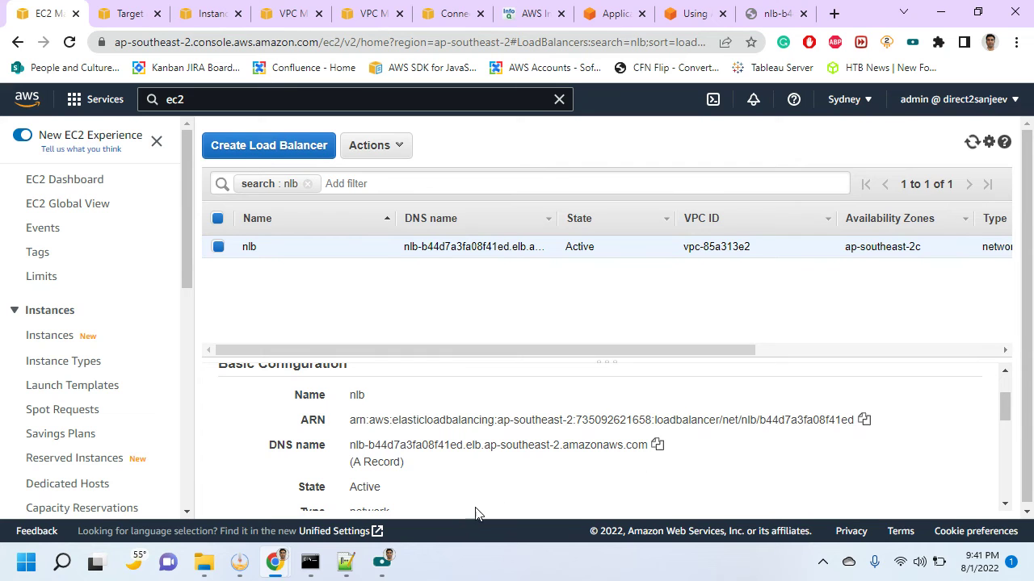
mouse_move(316, 573)
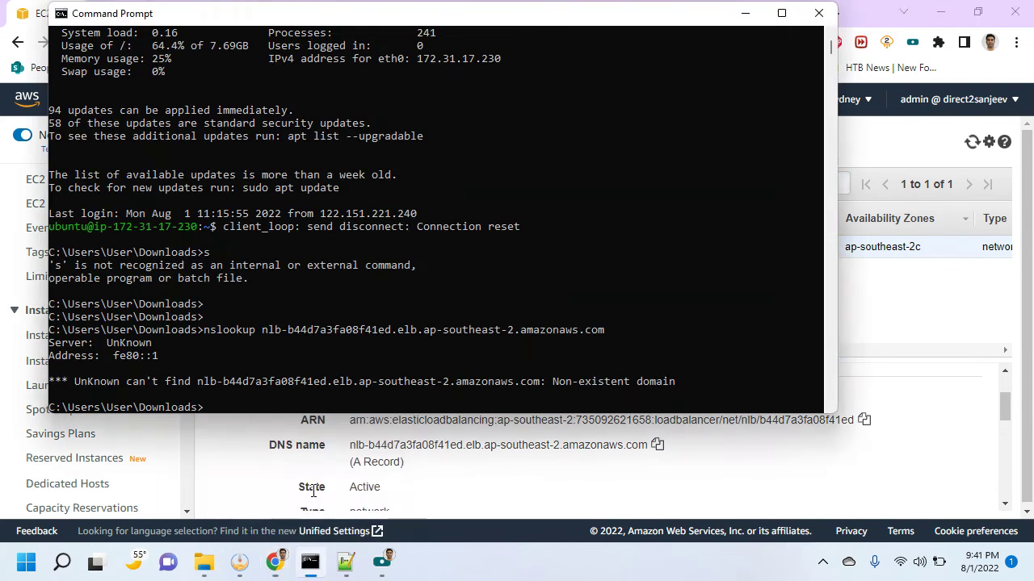
left_click(316, 496)
key("Up")
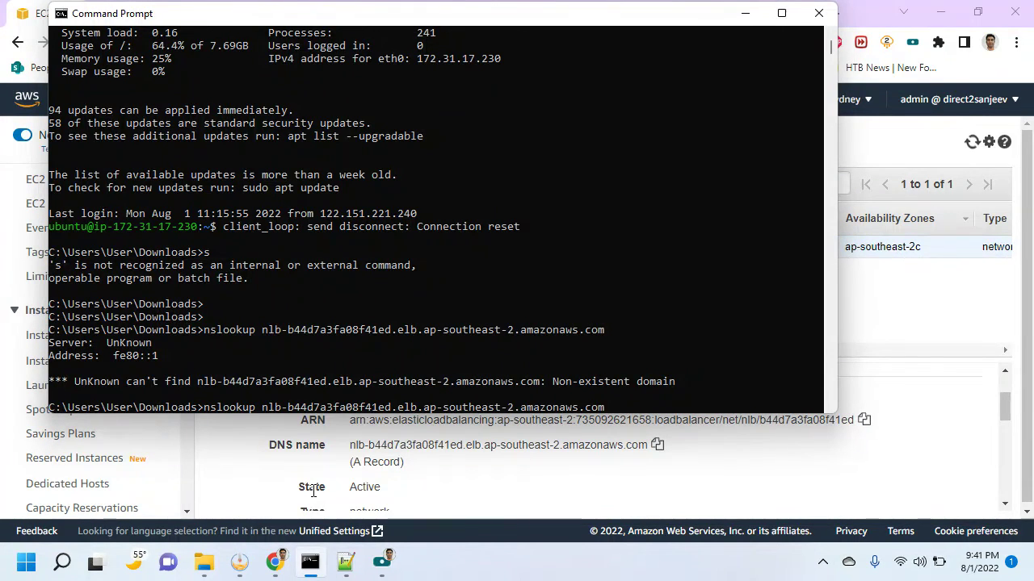
key("Return")
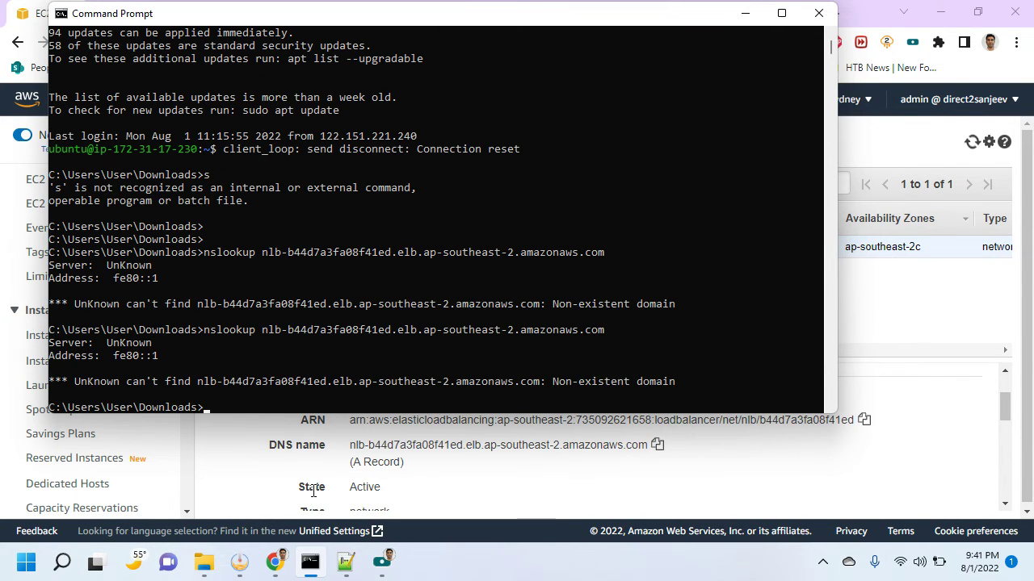
Open the VPC subnets list from nlb's Availability Zones entry and check the subnet ID in nlb's details
left_click(310, 562)
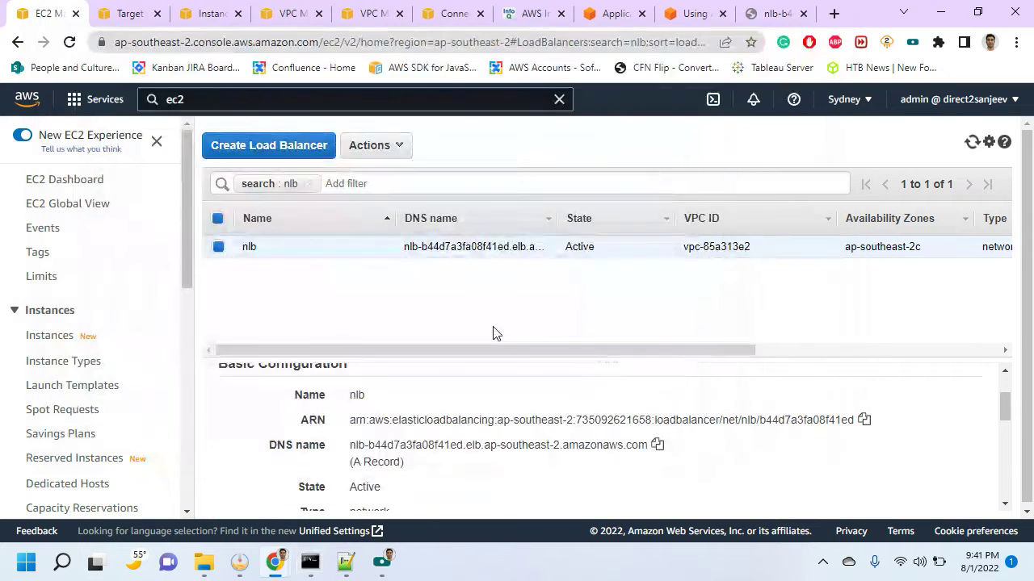
scroll(441, 461, "down", 5)
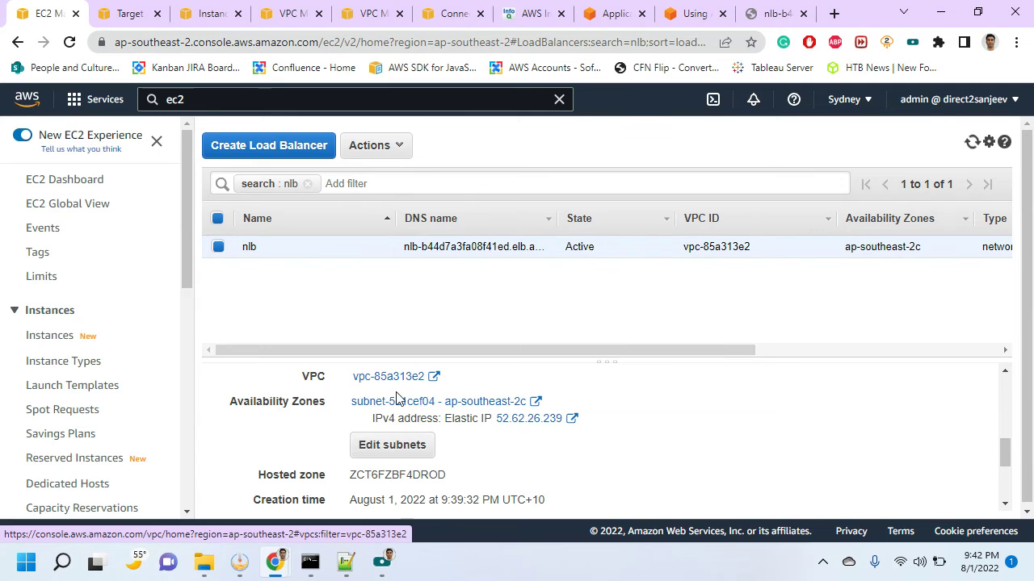
left_click(399, 404)
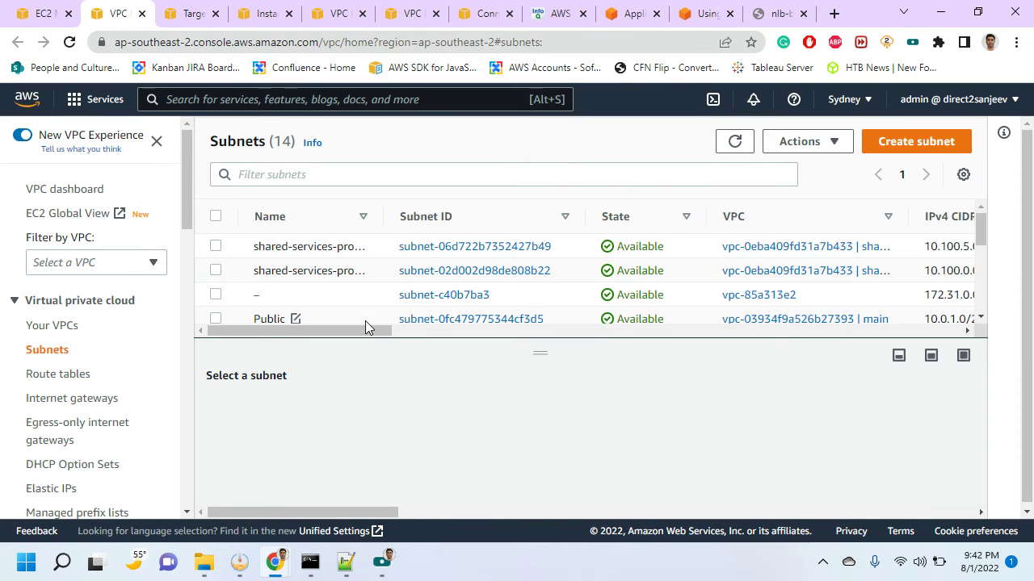
left_click(28, 6)
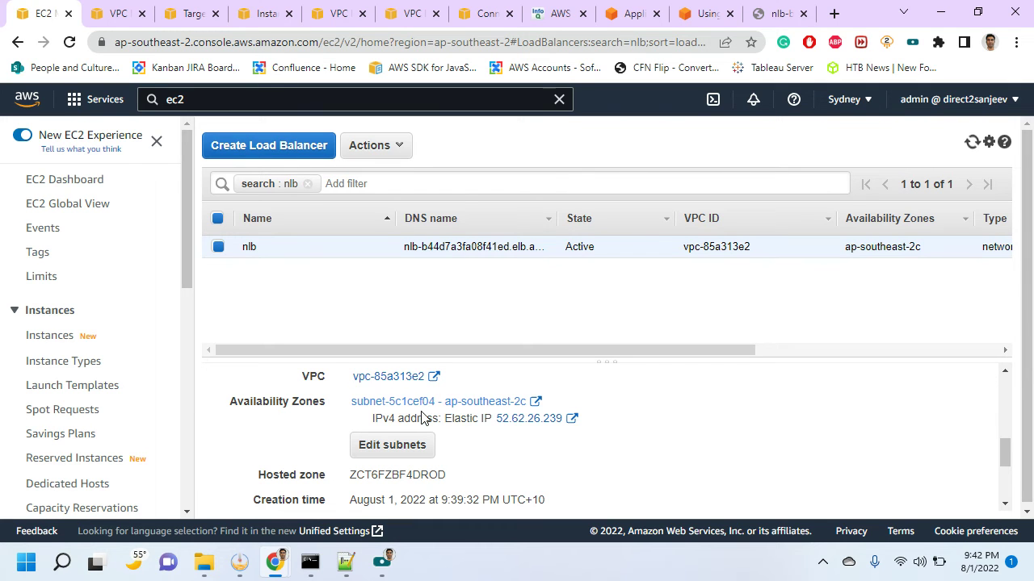
left_click(132, 13)
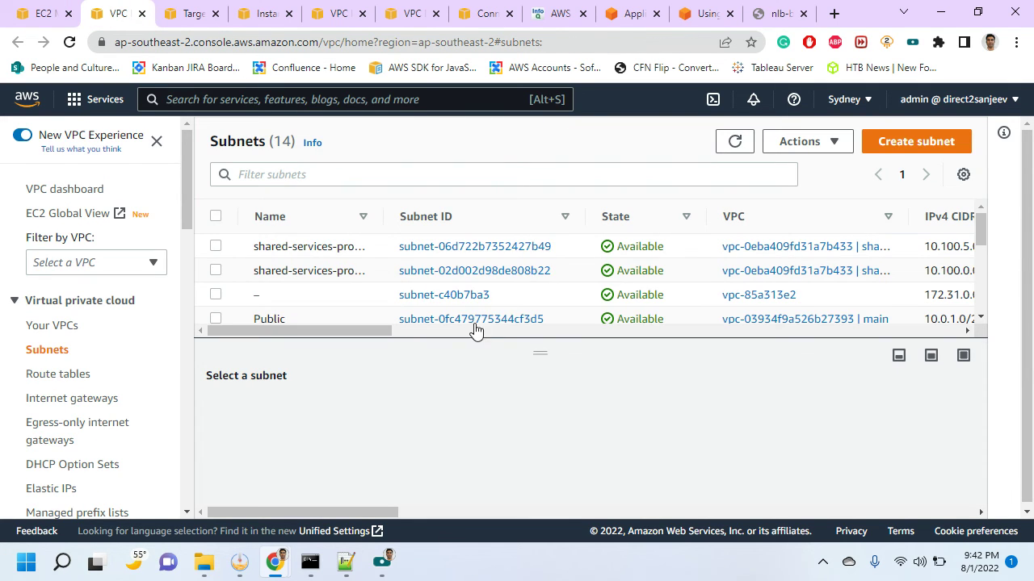
Enlarge the subnets list and open the details of subnet-5c1cef04
left_click_drag(539, 353, 537, 505)
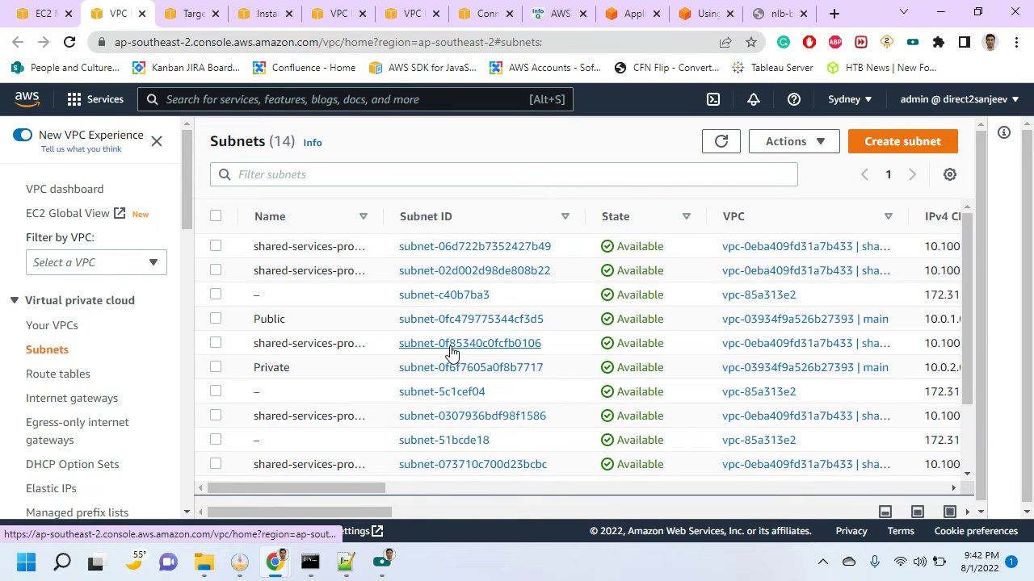
scroll(453, 353, "down", 3)
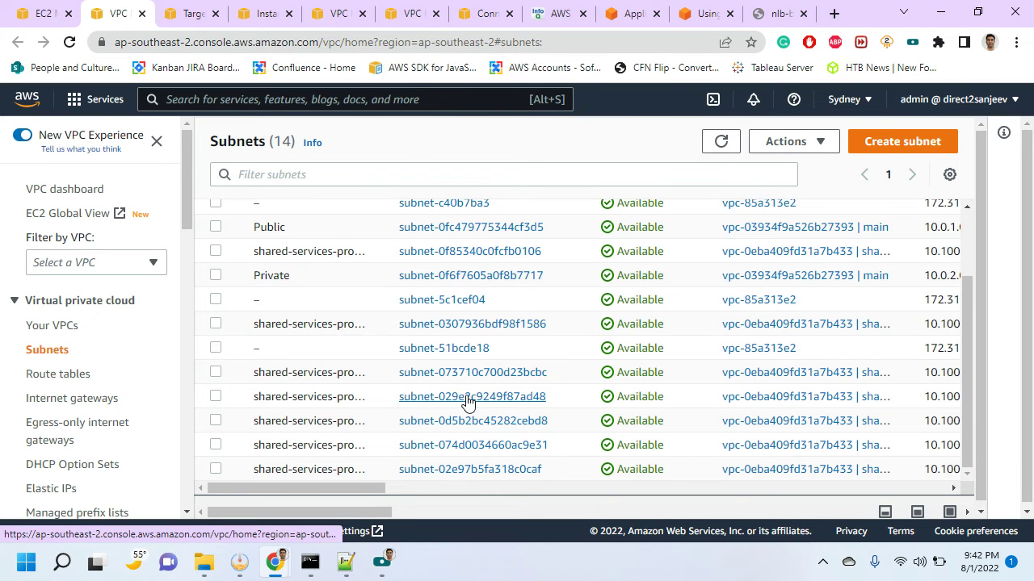
scroll(467, 401, "up", 2)
scroll(467, 401, "up", 1)
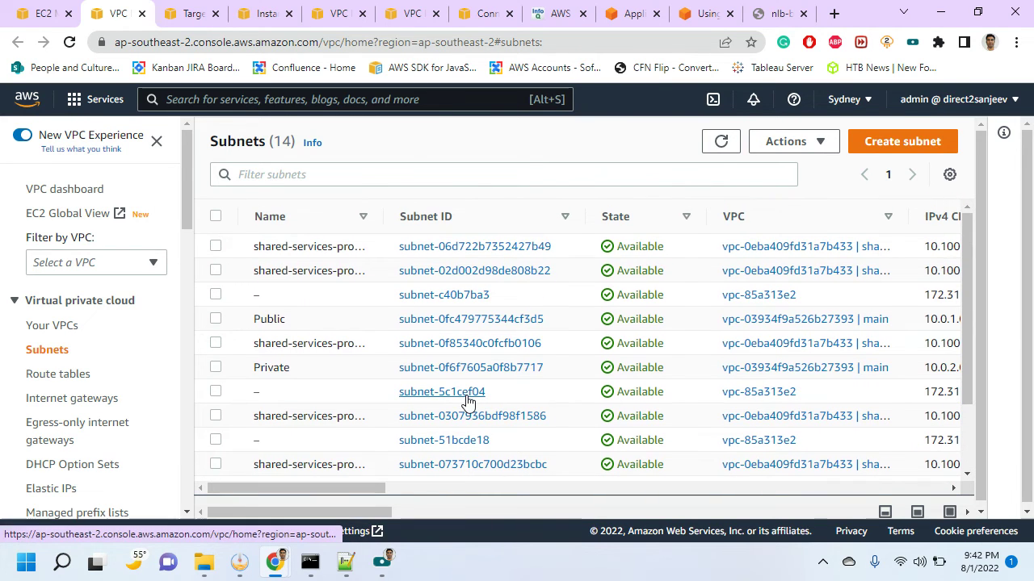
left_click(464, 396)
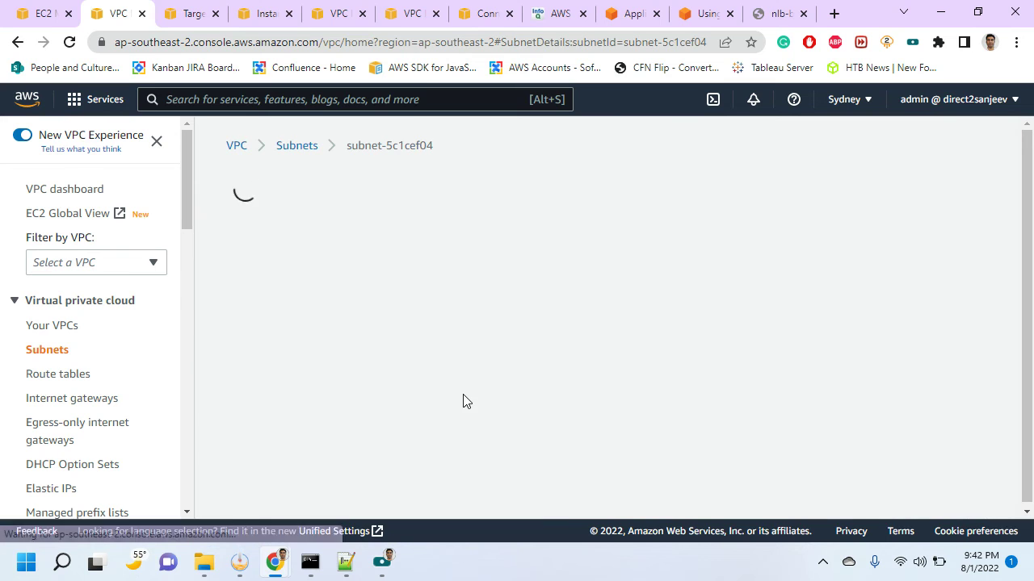
Review the details of subnet-5c1cef04 and examine the routes in its associated route table
scroll(540, 428, "down", 5)
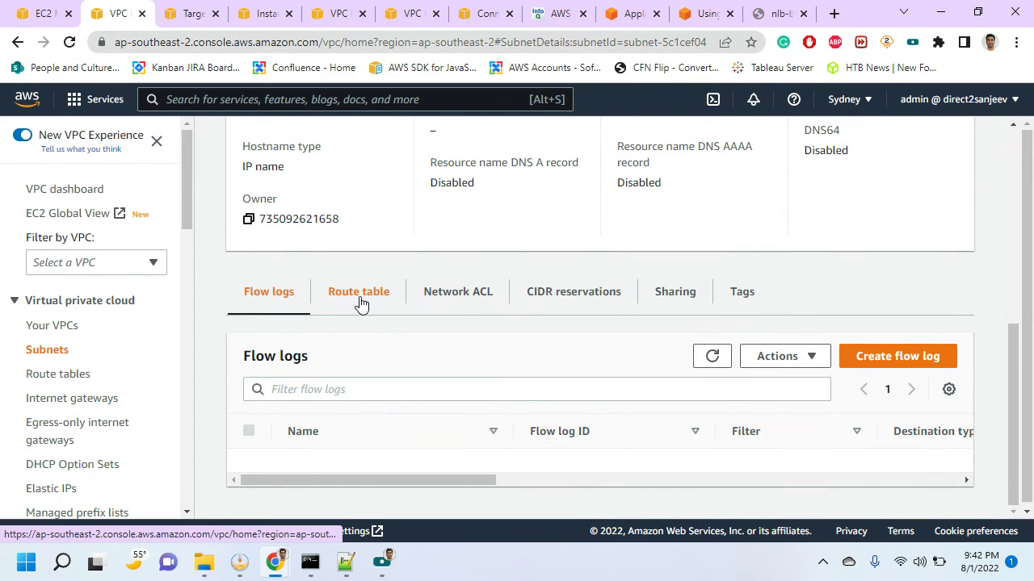
scroll(360, 303, "up", 5)
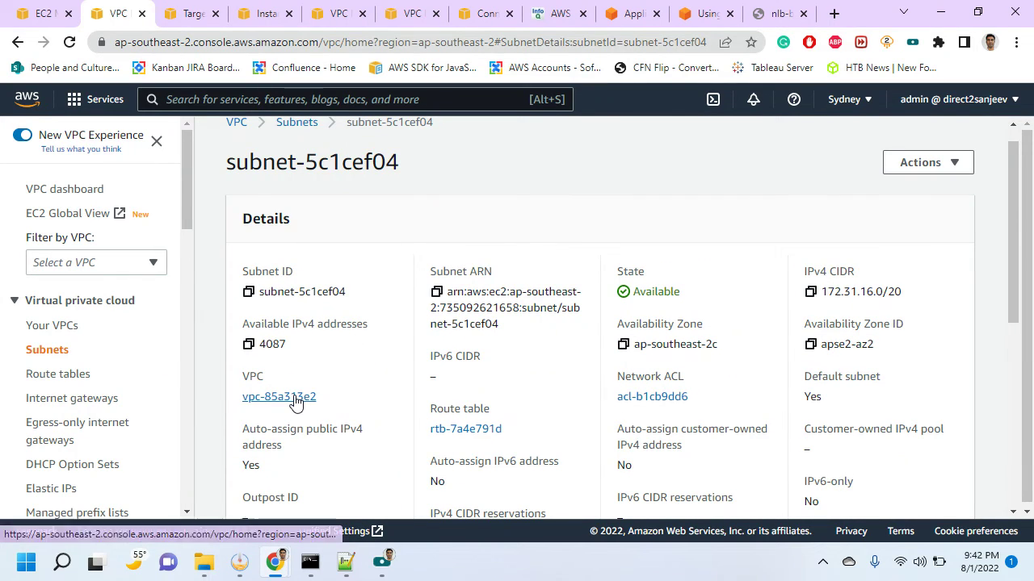
scroll(321, 367, "down", 2)
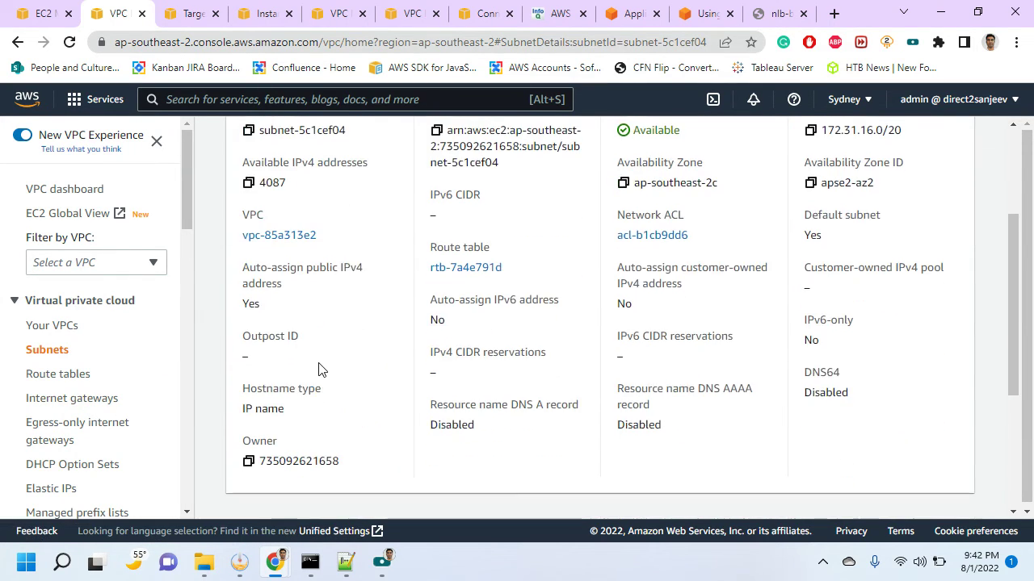
scroll(318, 368, "down", 3)
left_click(340, 314)
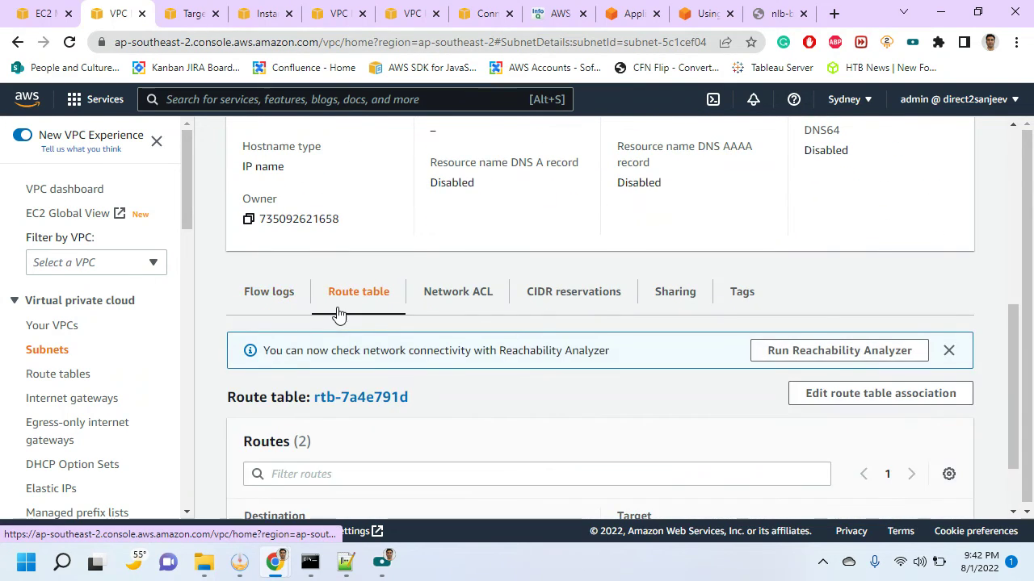
scroll(369, 366, "down", 1)
scroll(369, 366, "down", 1)
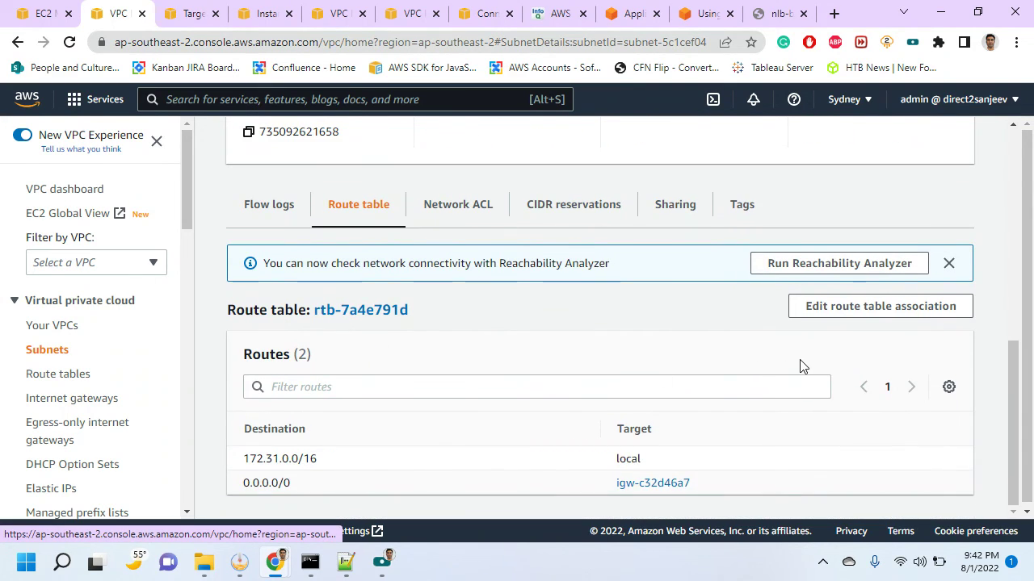
left_click(832, 308)
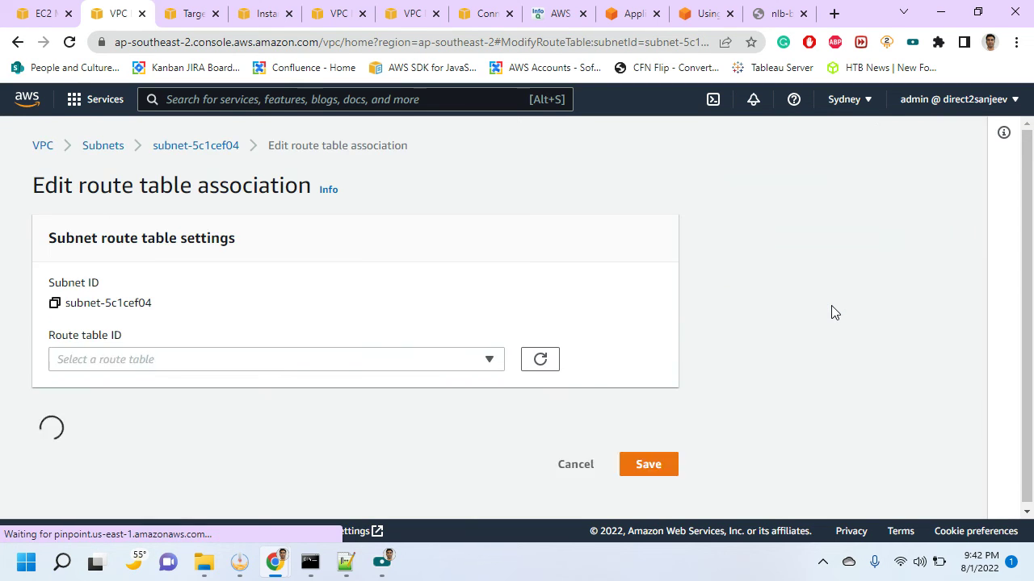
scroll(313, 363, "down", 2)
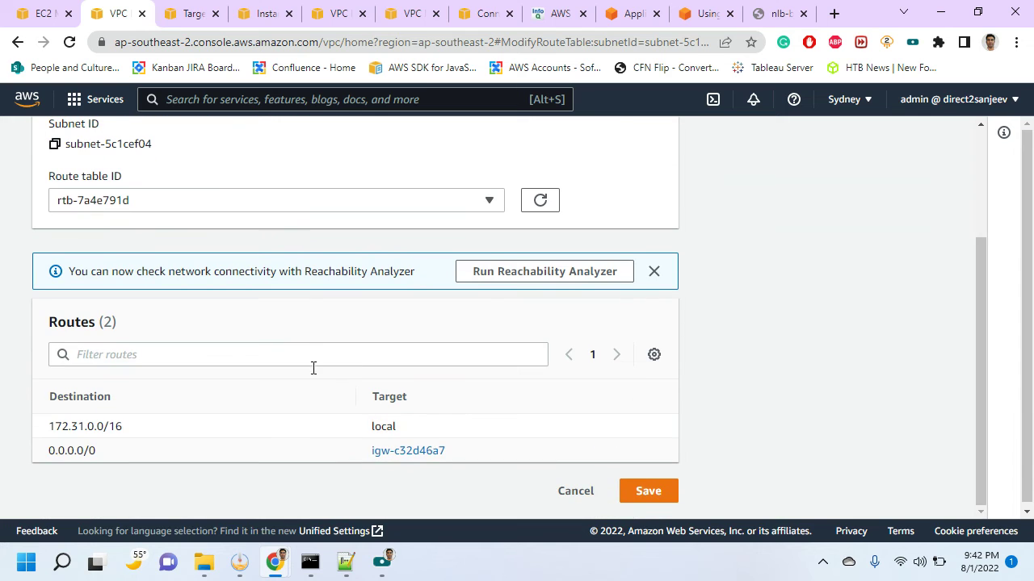
left_click(576, 493)
Open route table rtb-7a4e791d from the subnet's route table information and examine its details
scroll(537, 431, "down", 5)
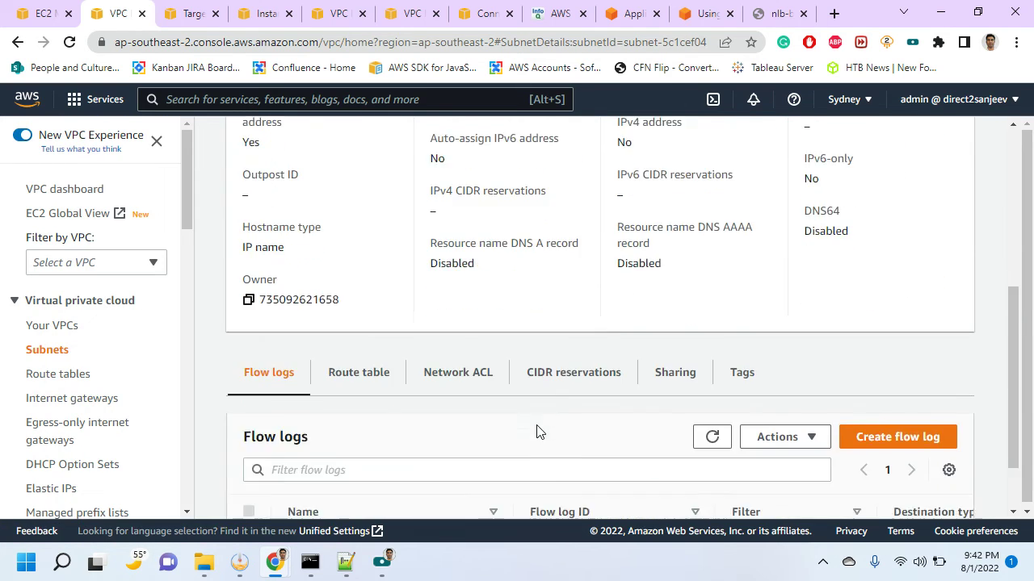
left_click(359, 296)
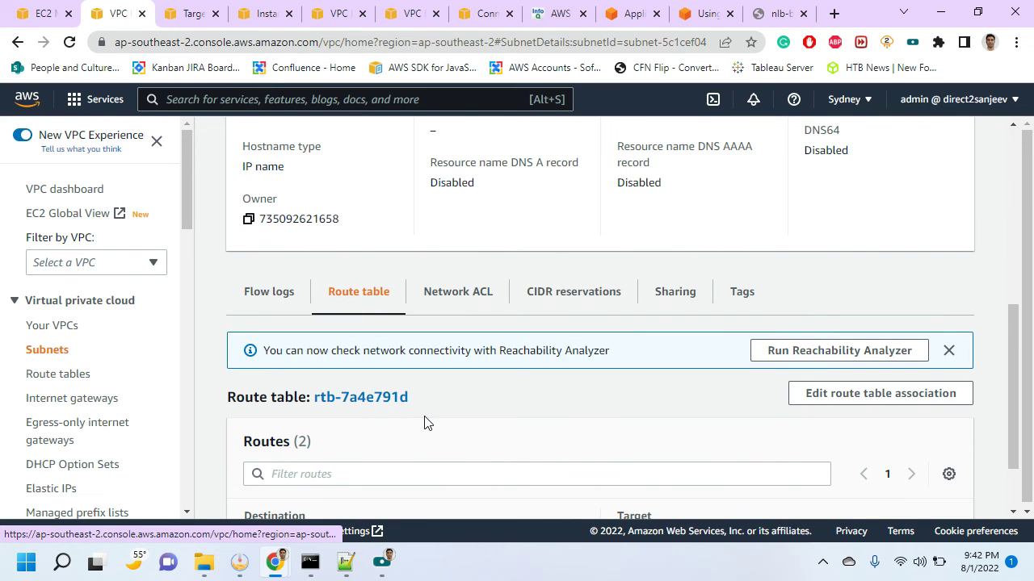
scroll(426, 415, "down", 1)
left_click(367, 313)
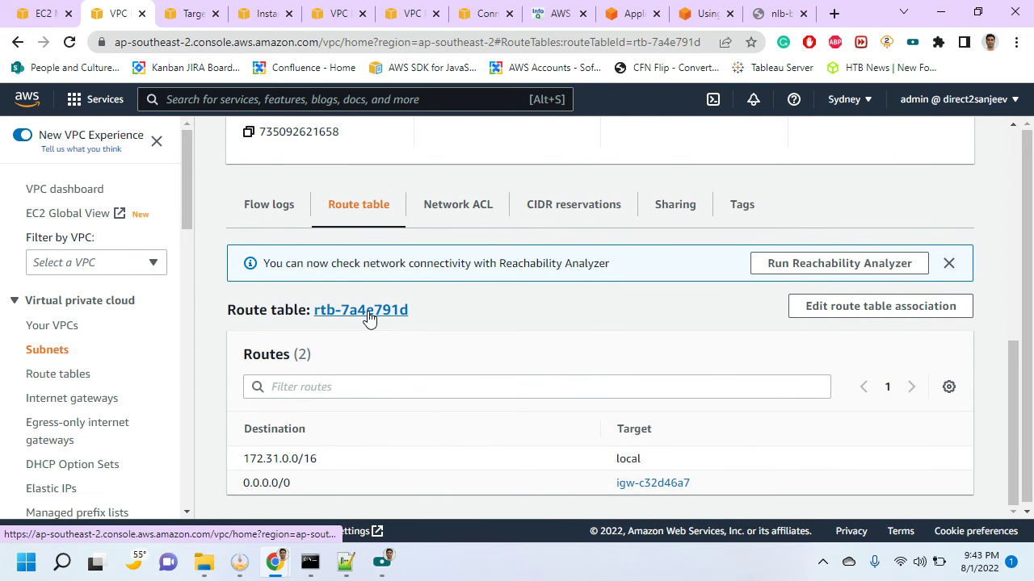
scroll(364, 386, "down", 1)
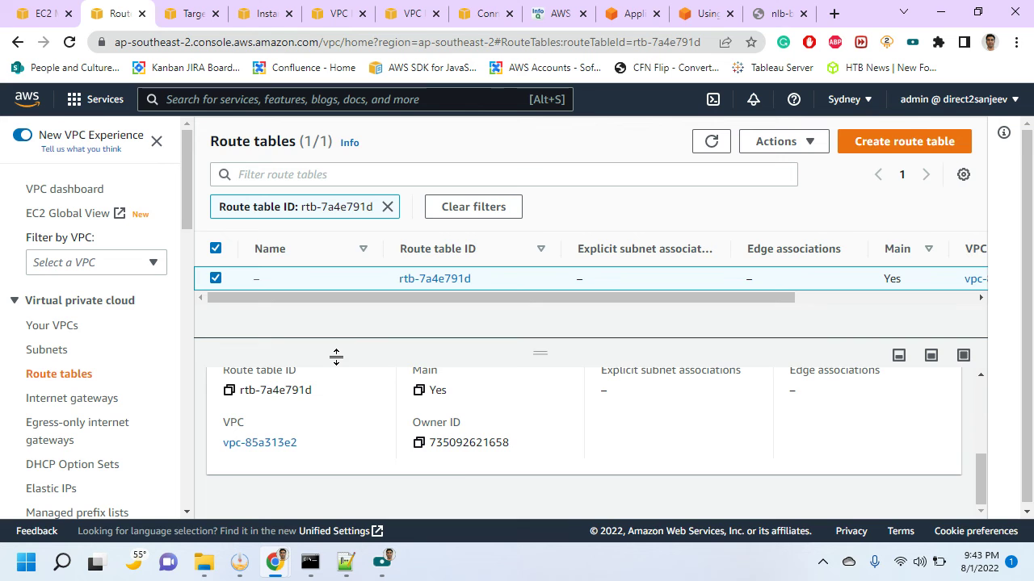
scroll(336, 394, "up", 3)
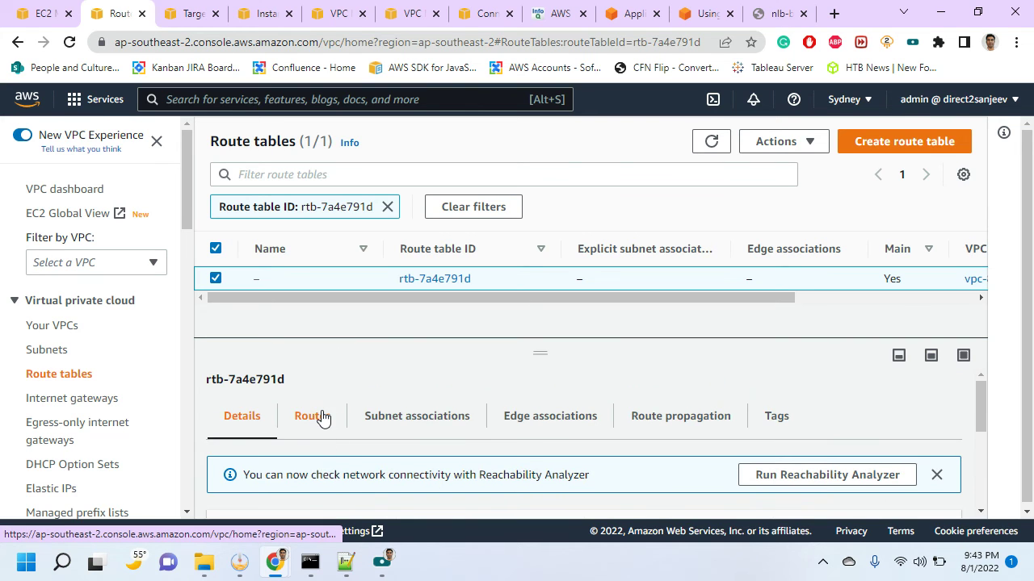
scroll(321, 419, "down", 2)
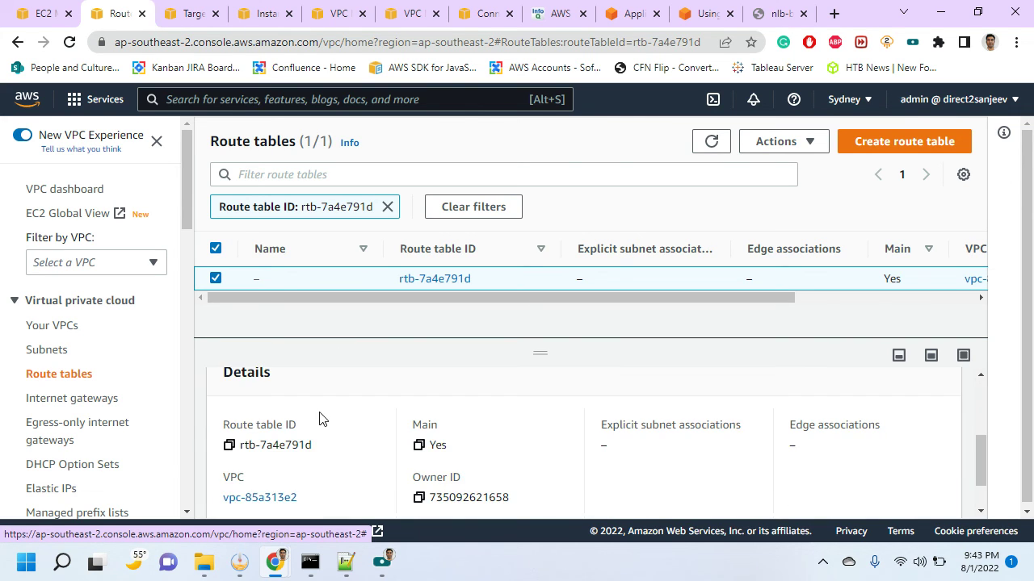
Check the destinations and targets in the routes of route table rtb-7a4e791d
scroll(321, 418, "up", 3)
left_click(320, 418)
scroll(538, 466, "down", 2)
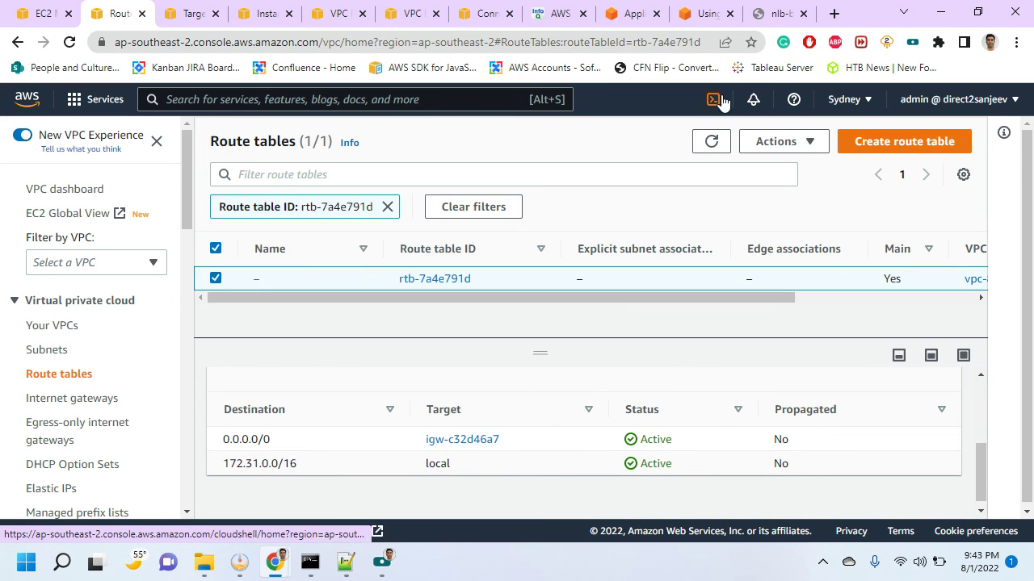
Reload the page at the load balancer's DNS name and check whether GitLab is served there
left_click(769, 9)
left_click(69, 42)
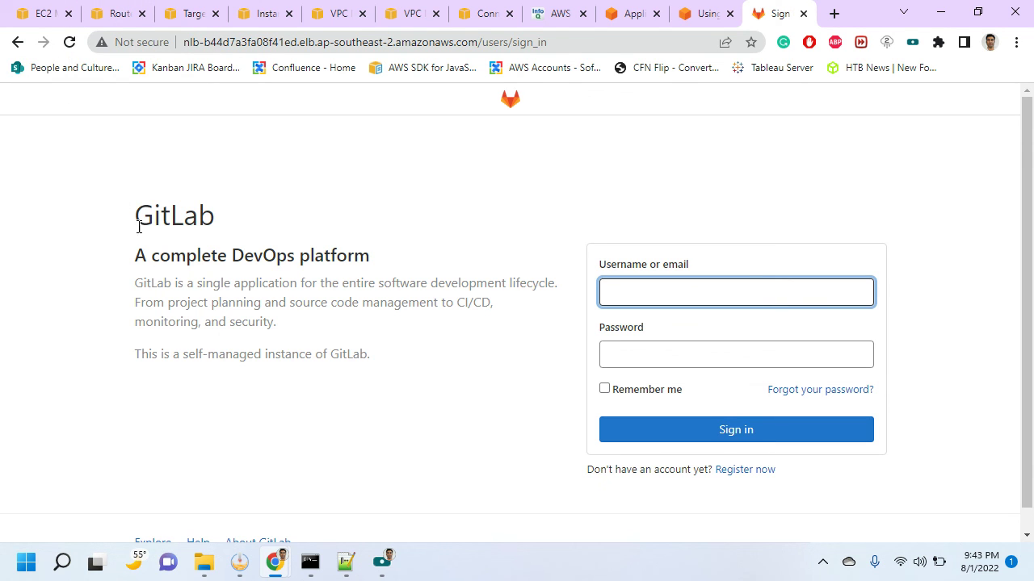
left_click_drag(138, 219, 466, 383)
left_click(466, 383)
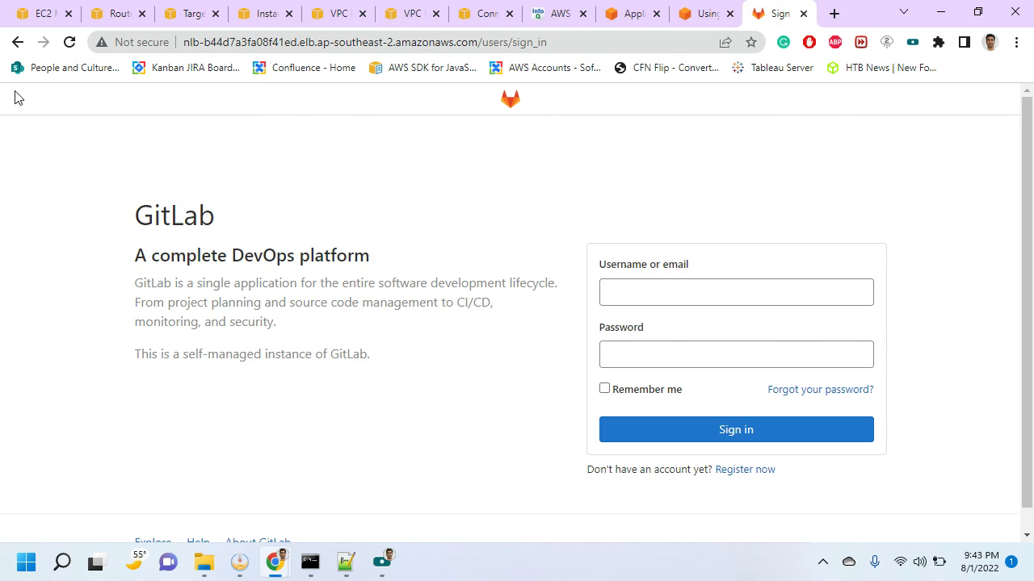
Switch to Command Prompt, rerun nslookup on nlb-b44d7a3fa08f41ed.elb.ap-southeast-2.amazonaws.com and examine the resolved name and address
left_click(309, 565)
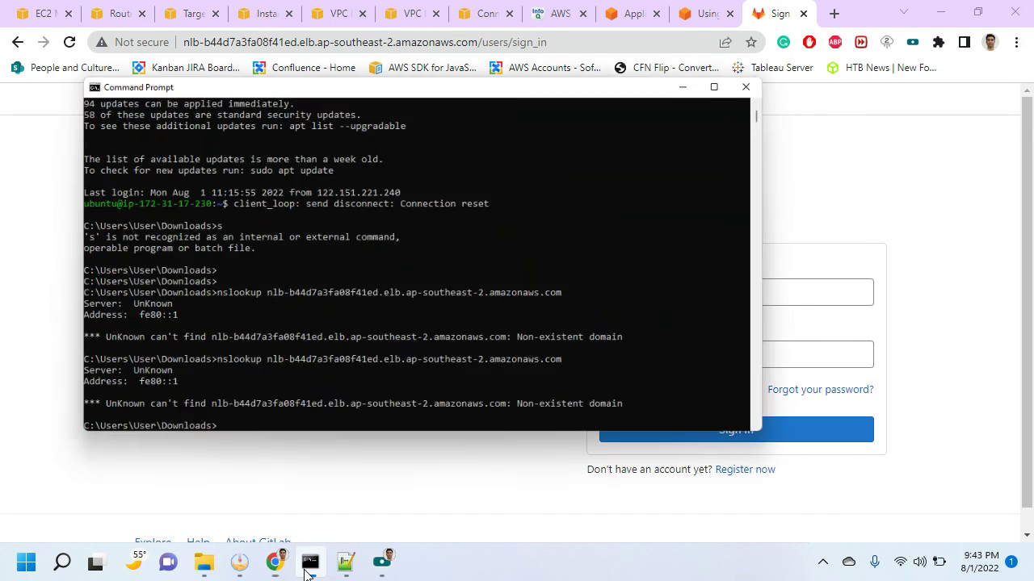
key("Up")
key("Return")
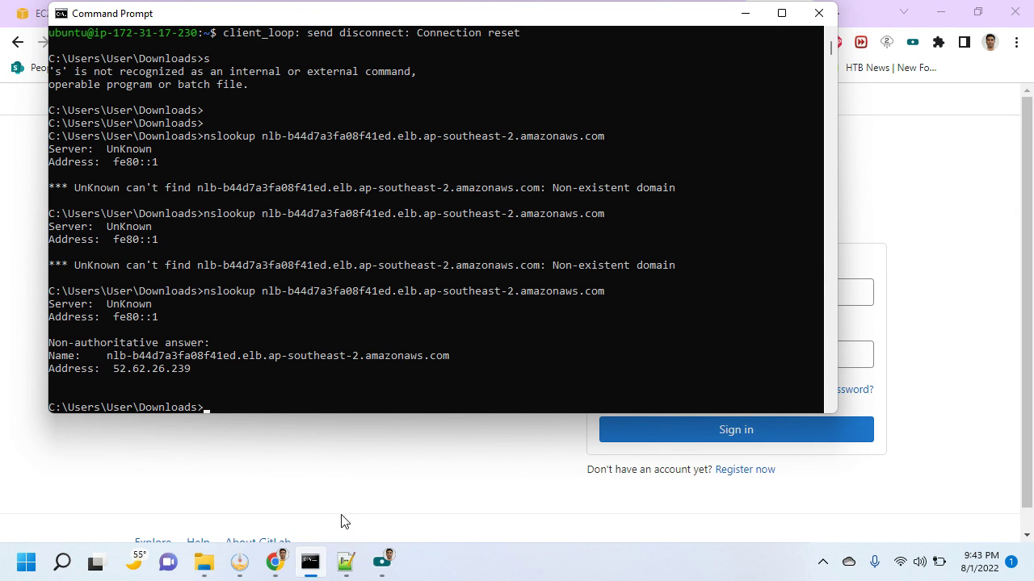
left_click_drag(107, 356, 449, 356)
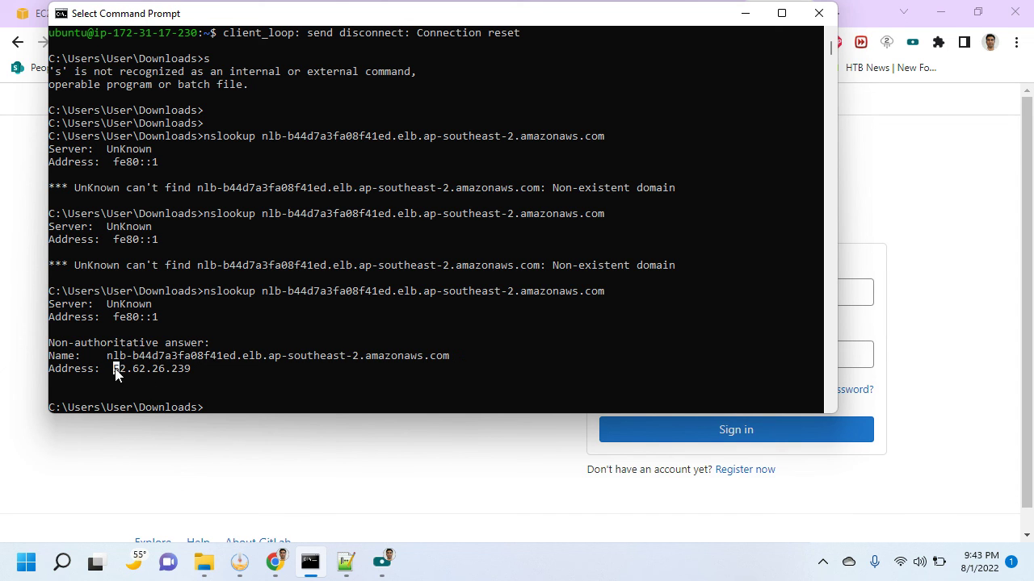
left_click_drag(113, 369, 191, 369)
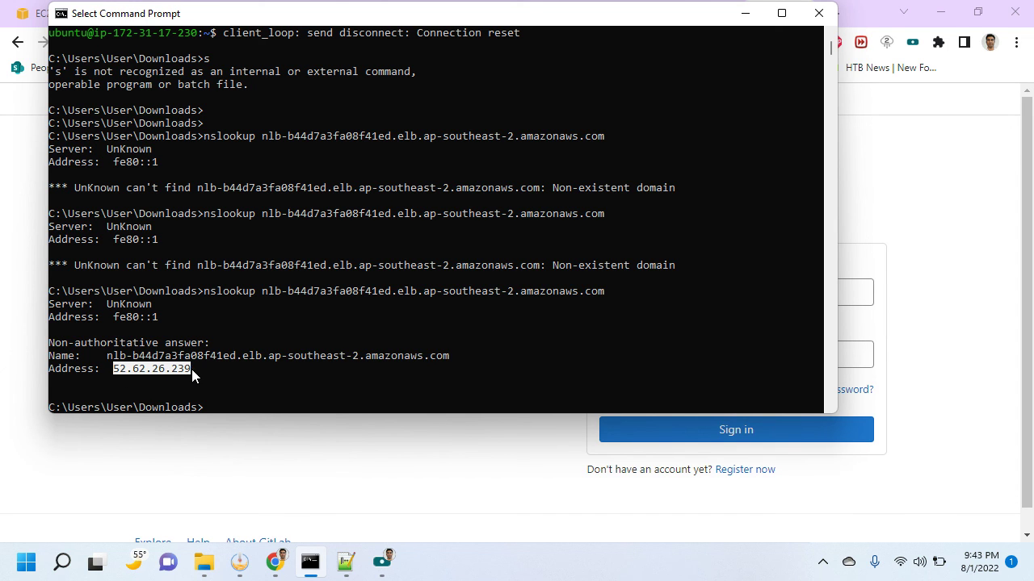
Switch to Notepad++ and compare the noted Elastic IP with the address resolved by nslookup
left_click(345, 563)
left_click_drag(232, 80, 519, 103)
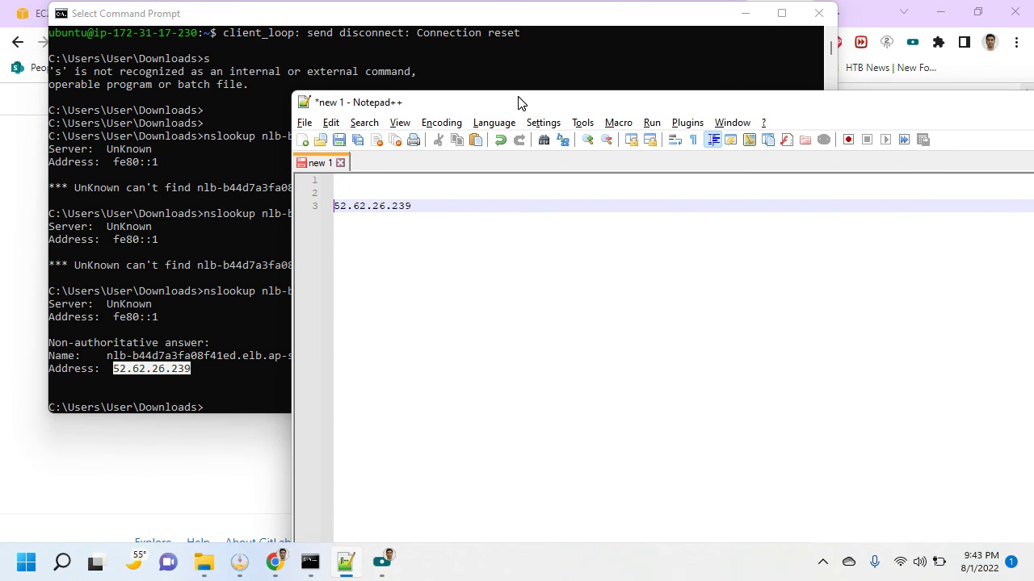
left_click_drag(415, 200, 342, 203)
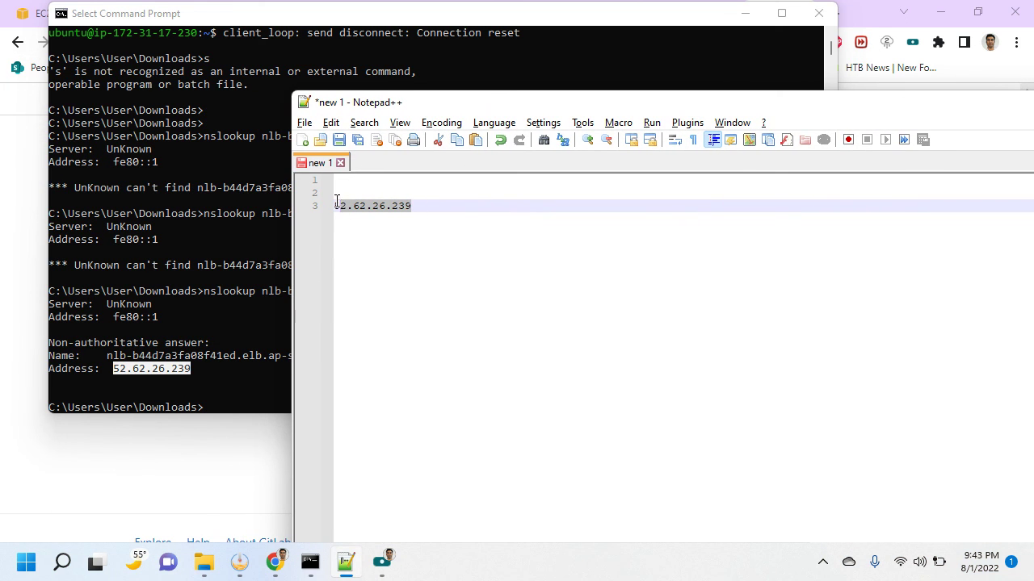
key("End")
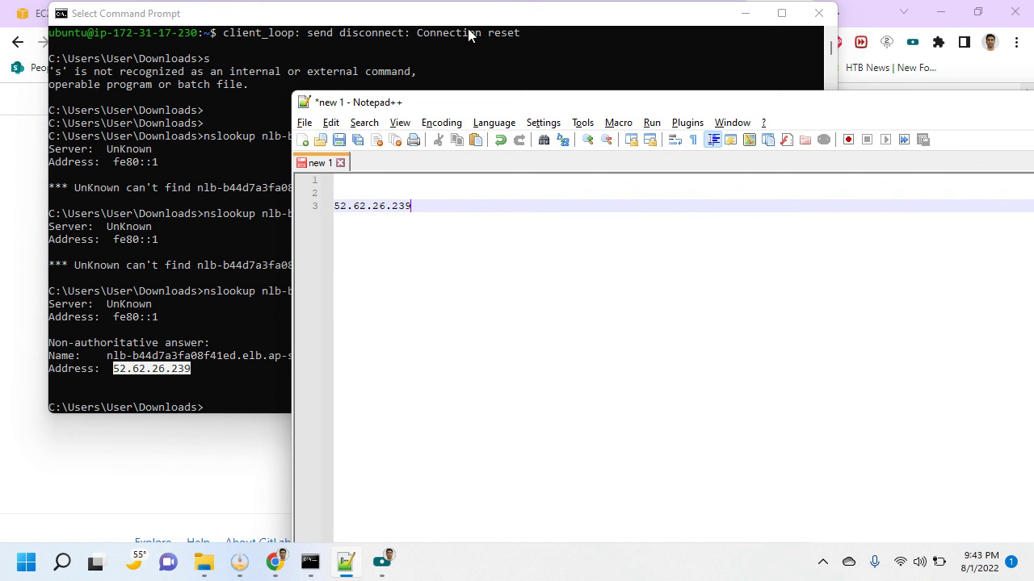
left_click_drag(421, 207, 318, 206)
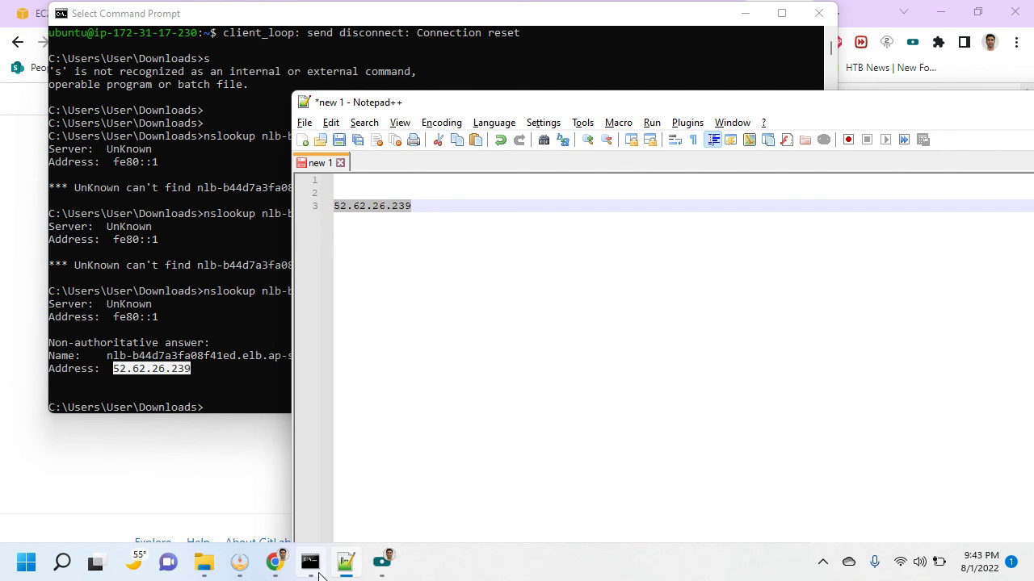
mouse_move(275, 562)
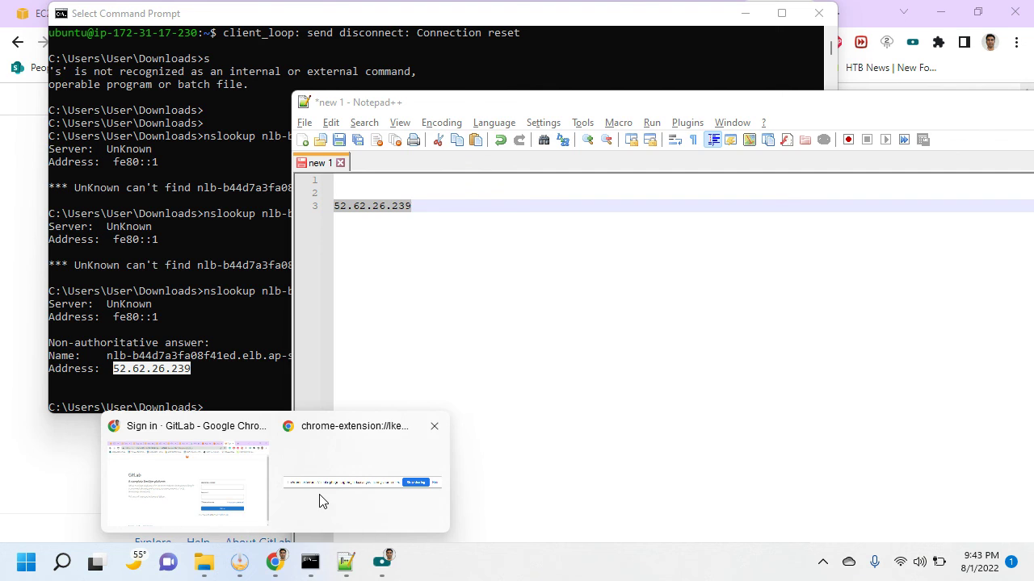